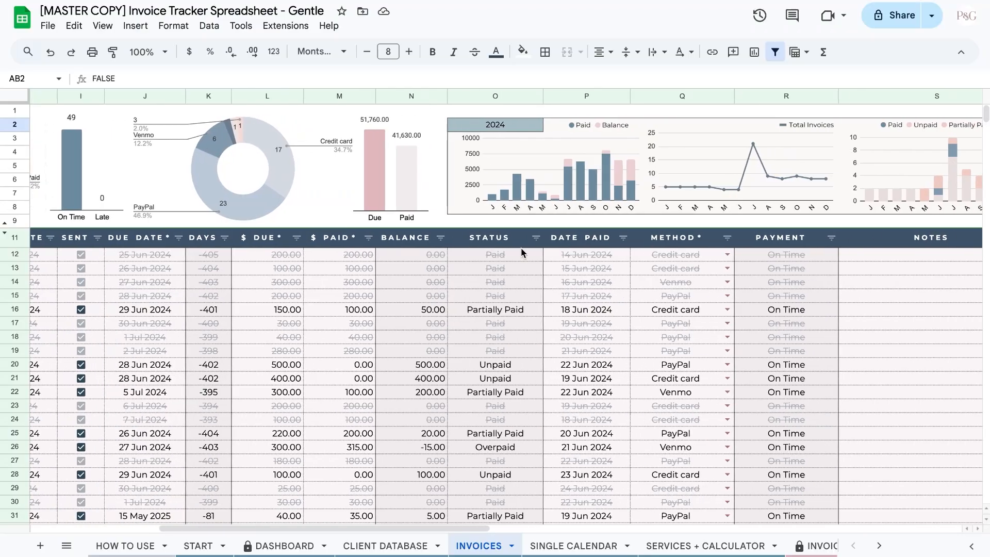
Look over the example charts in the invoice tracker, the client tracker dashboard, and the Pie Chart Design sheets
{"action": "scroll", "coordinate": [516, 253], "scroll_direction": "right", "scroll_amount": 8}
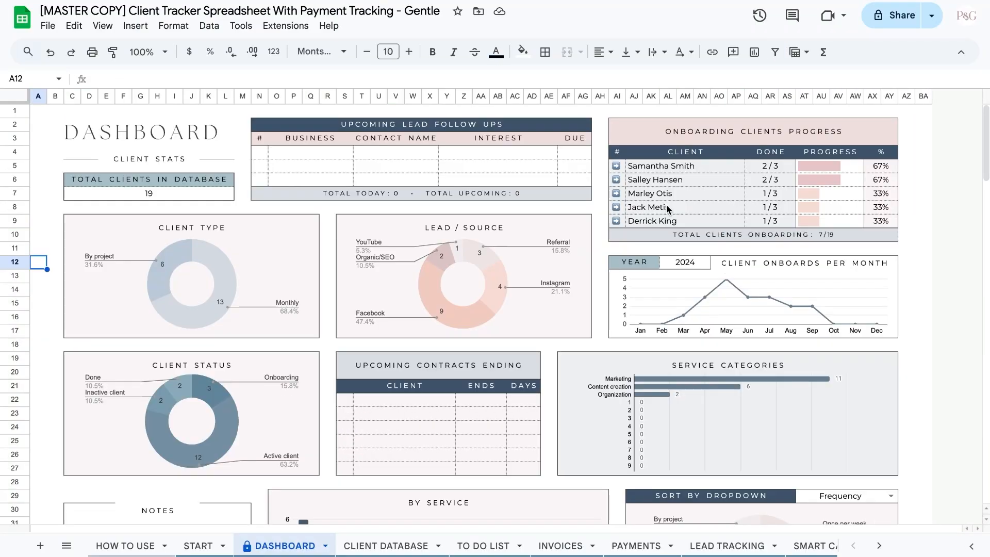
{"action": "scroll", "coordinate": [666, 205], "scroll_direction": "down", "scroll_amount": 2}
{"action": "scroll", "coordinate": [667, 208], "scroll_direction": "down", "scroll_amount": 8}
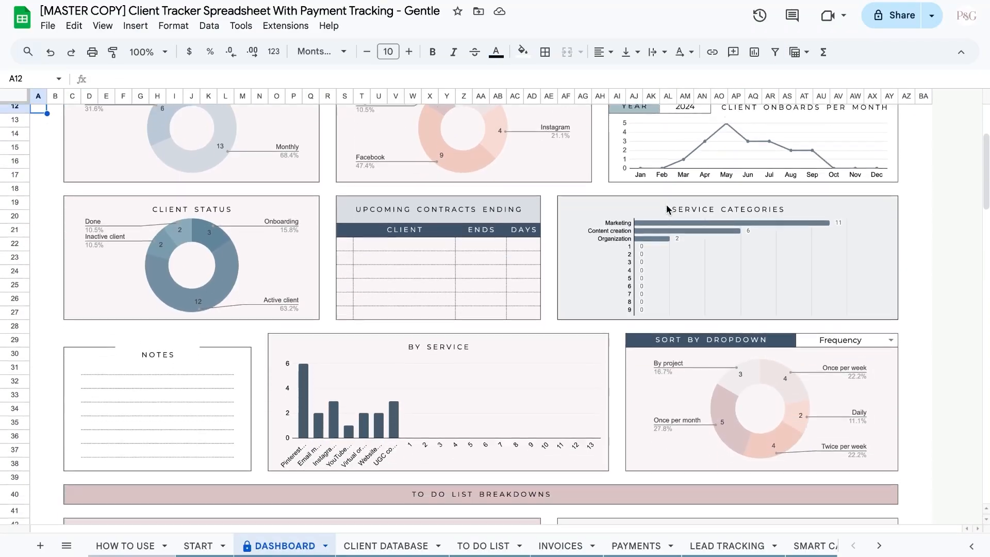
{"action": "scroll", "coordinate": [667, 209], "scroll_direction": "down", "scroll_amount": 8}
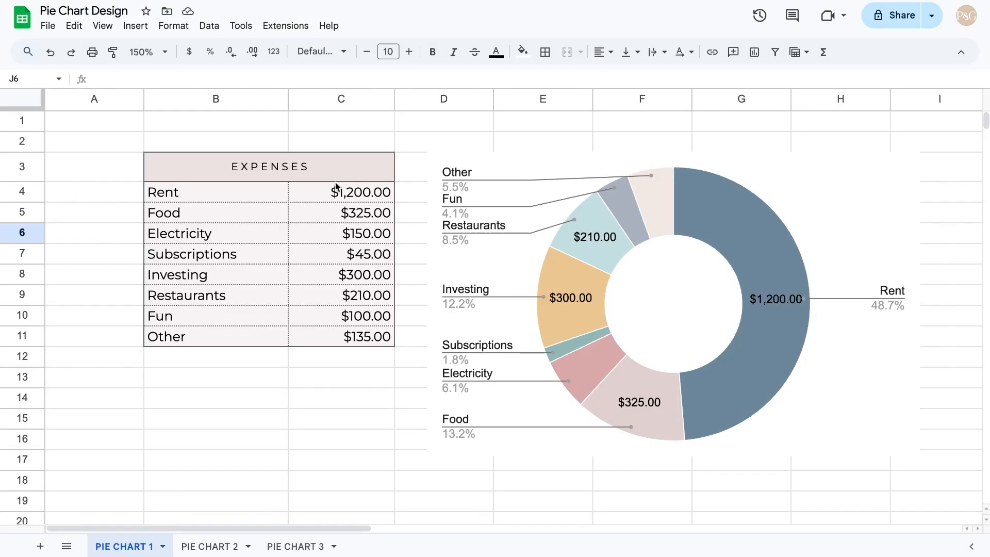
{"action": "left_click", "coordinate": [206, 546]}
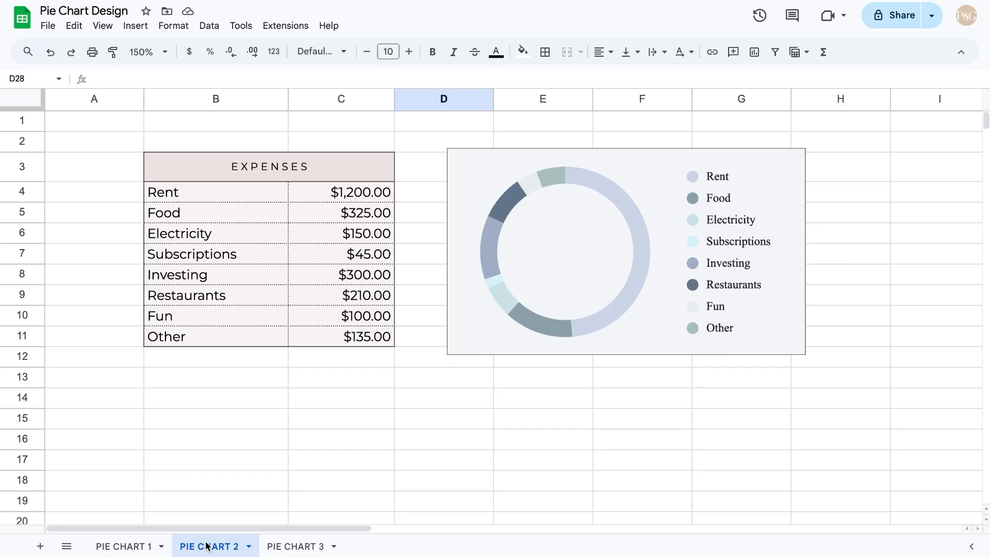
{"action": "left_click", "coordinate": [291, 547]}
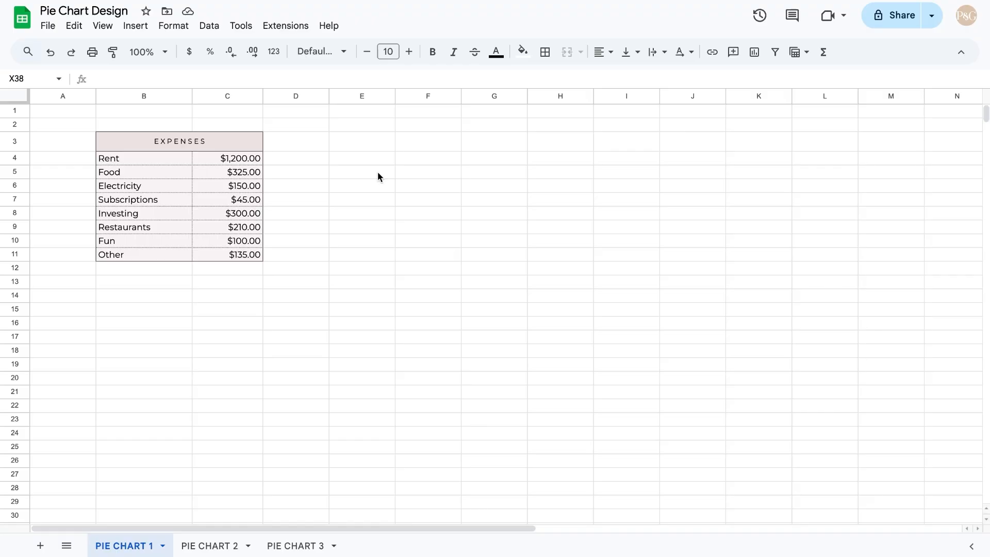
Insert a chart from the expense data in B4:C11 and set its type to the standard pie chart
{"action": "left_click_drag", "start_coordinate": [144, 159], "coordinate": [253, 257]}
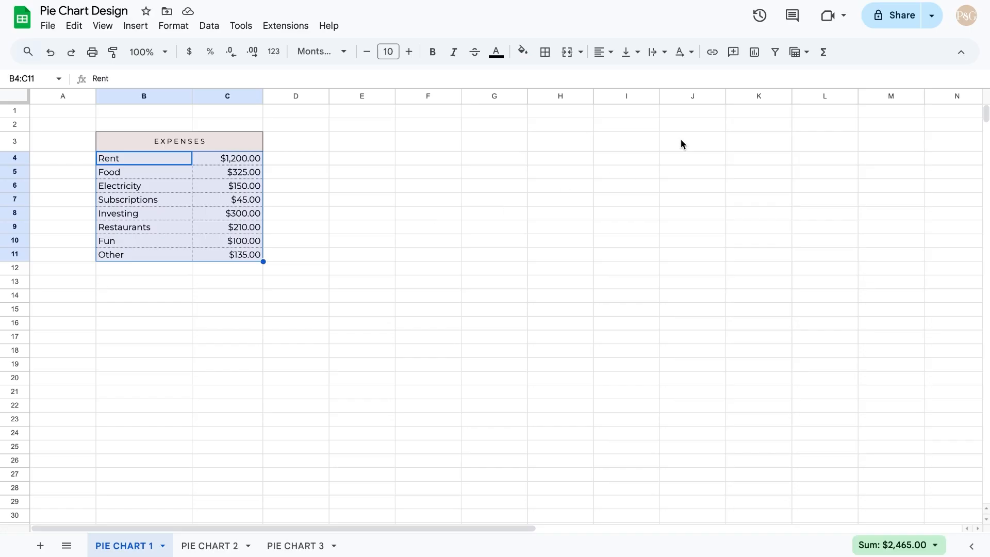
{"action": "left_click", "coordinate": [756, 53]}
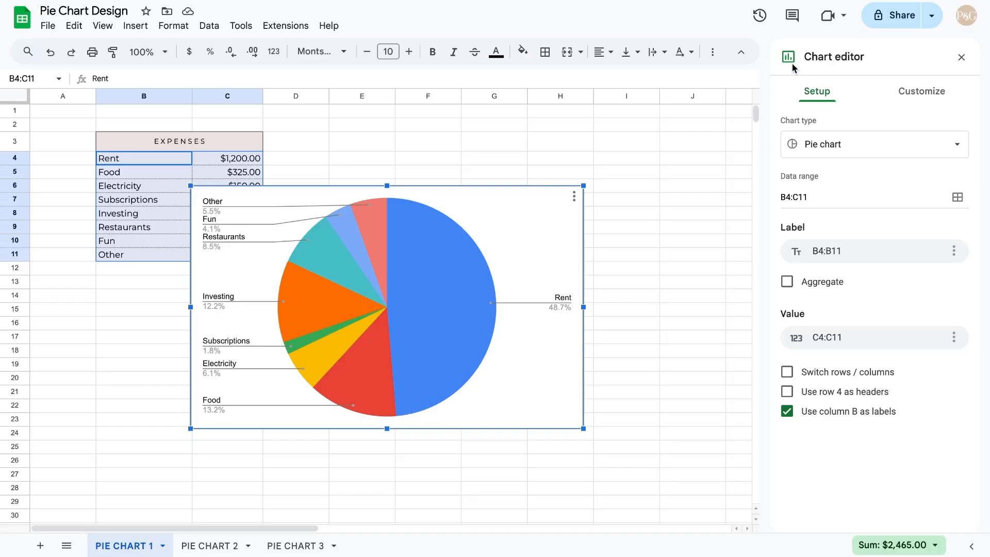
{"action": "left_click", "coordinate": [881, 143]}
{"action": "scroll", "coordinate": [852, 311], "scroll_direction": "down", "scroll_amount": 4}
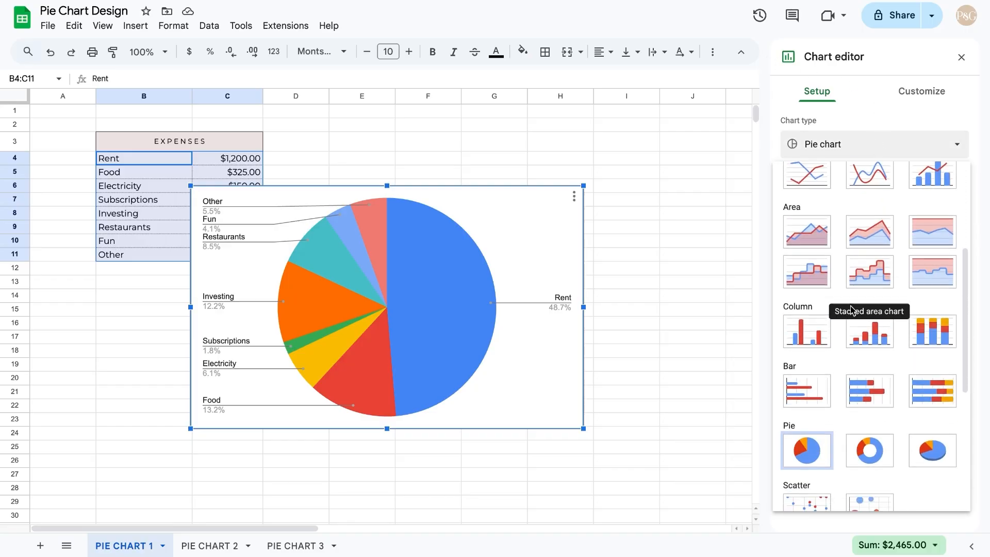
{"action": "left_click", "coordinate": [800, 440]}
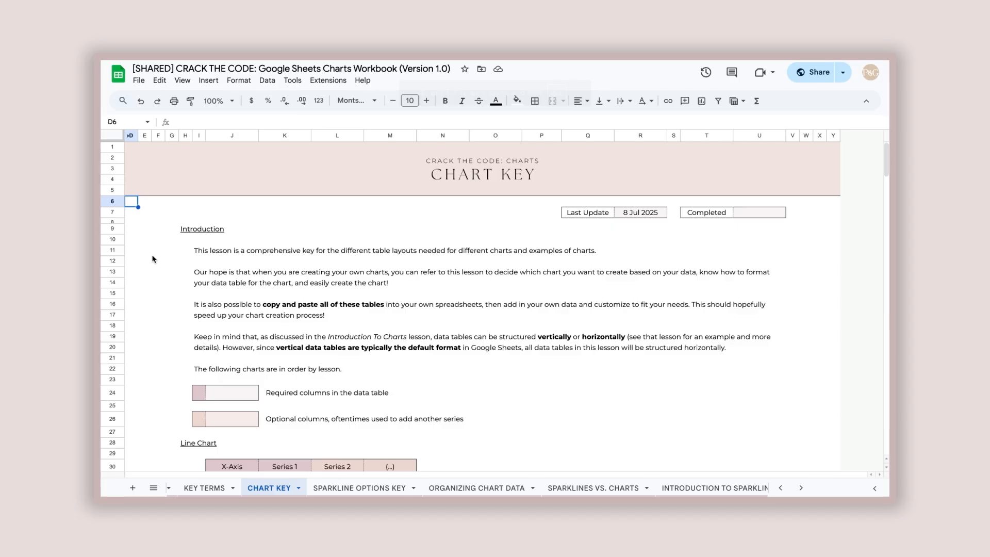
Examine the Chart Key and Introduction to Charts lessons in the Google Sheets Charts Workbook, including the table of chart types
{"action": "scroll", "coordinate": [153, 259], "scroll_direction": "down", "scroll_amount": 10}
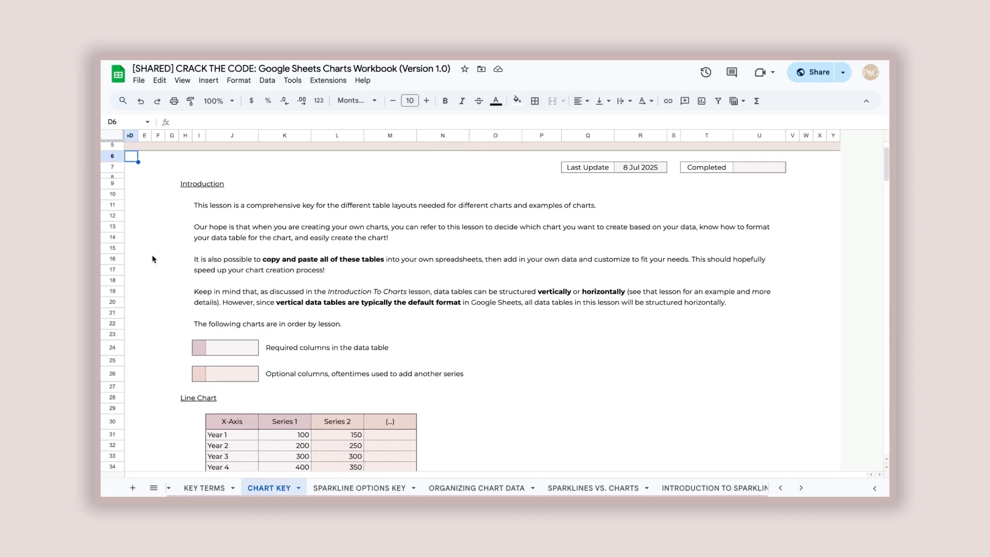
{"action": "scroll", "coordinate": [153, 259], "scroll_direction": "down", "scroll_amount": 1}
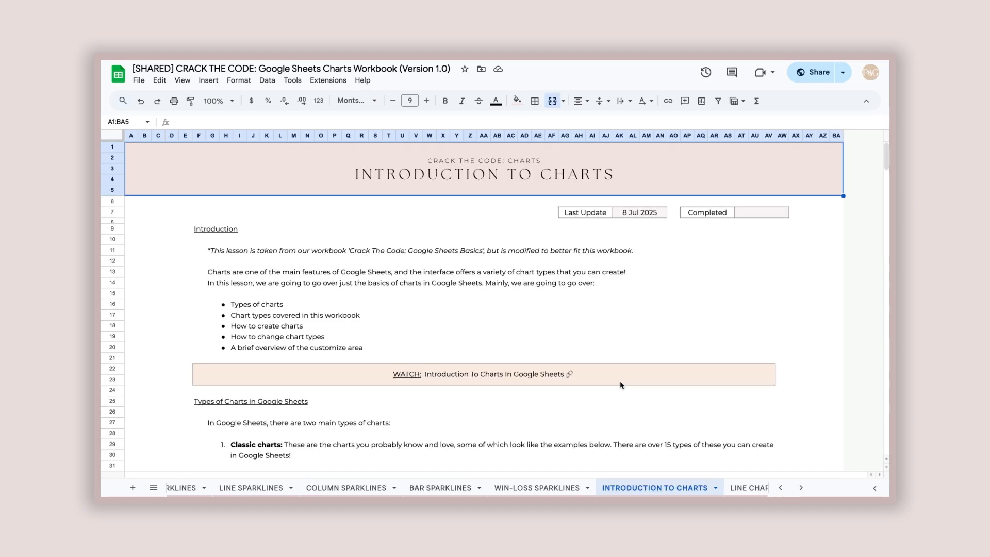
{"action": "scroll", "coordinate": [620, 385], "scroll_direction": "down", "scroll_amount": 15}
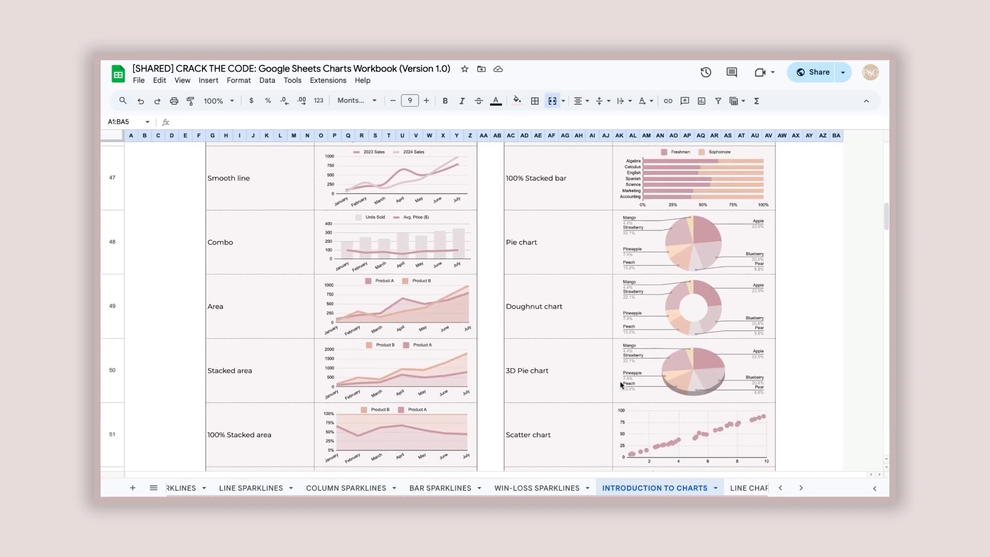
{"action": "scroll", "coordinate": [621, 384], "scroll_direction": "down", "scroll_amount": 10}
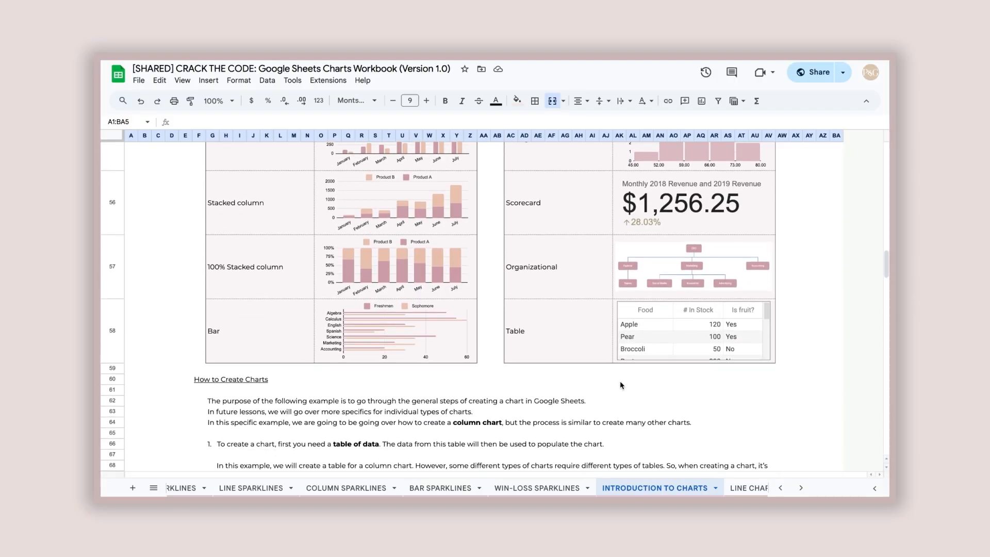
{"action": "scroll", "coordinate": [620, 385], "scroll_direction": "down", "scroll_amount": 10}
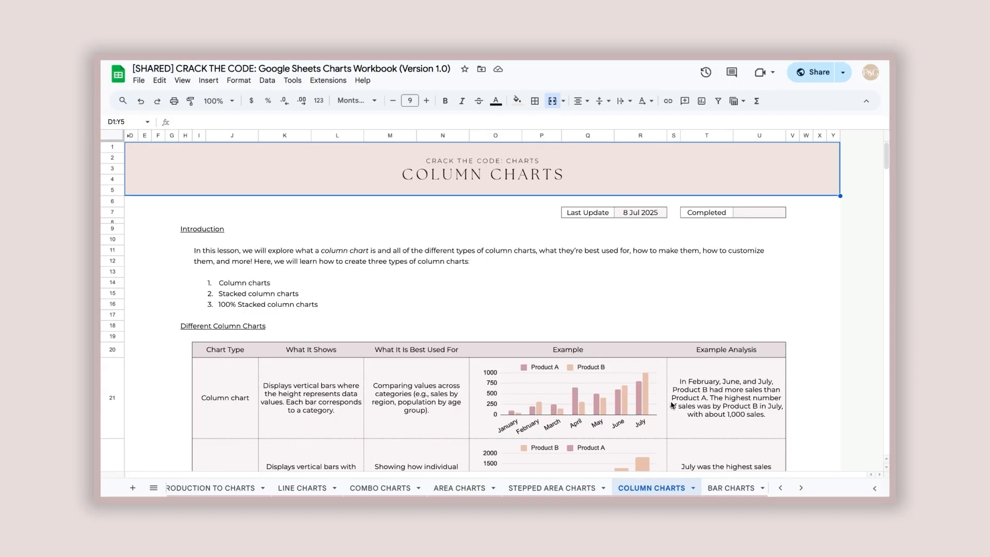
Read through the Column Charts and Bar Charts lessons, examining their data table structures, examples, and customization instructions
{"action": "scroll", "coordinate": [672, 405], "scroll_direction": "down", "scroll_amount": 10}
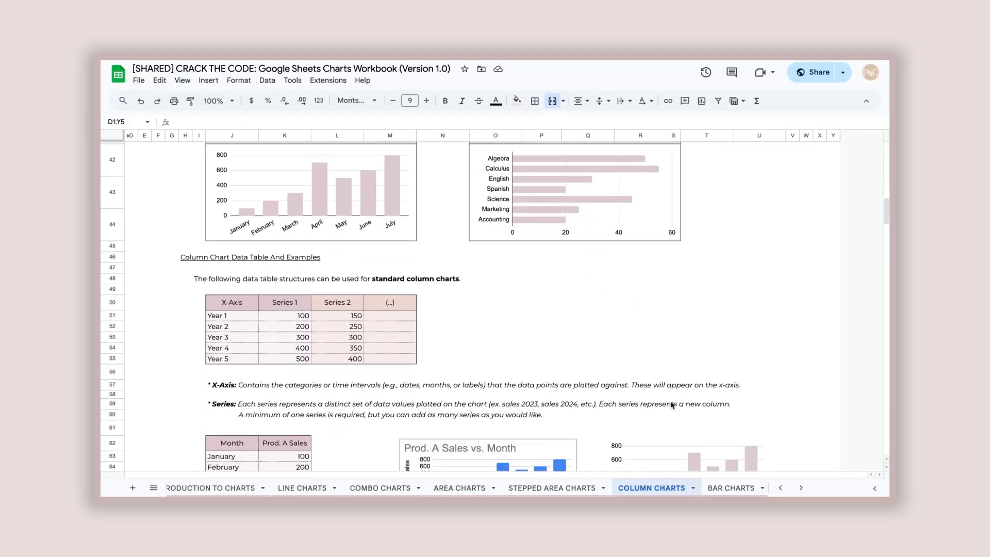
{"action": "scroll", "coordinate": [672, 405], "scroll_direction": "down", "scroll_amount": 15}
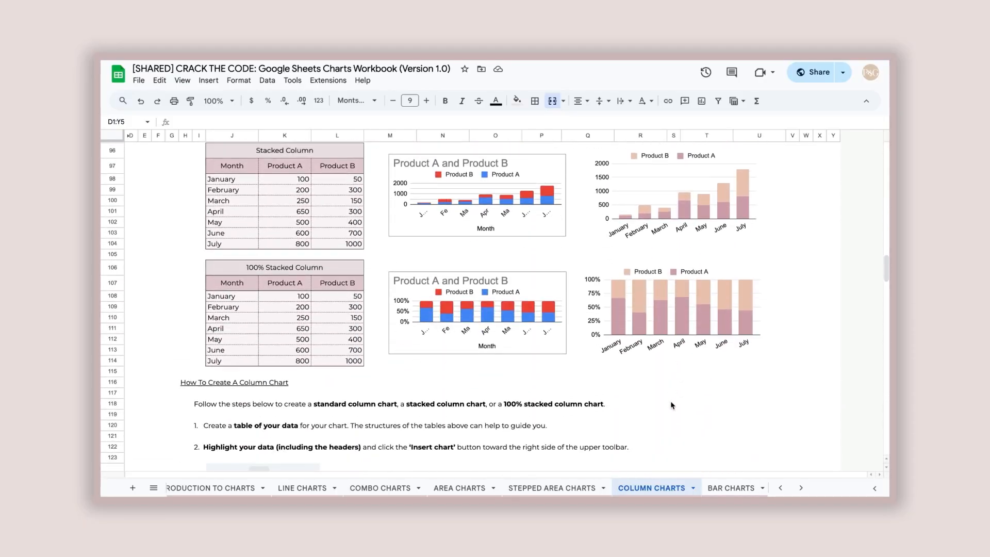
{"action": "scroll", "coordinate": [672, 406], "scroll_direction": "down", "scroll_amount": 15}
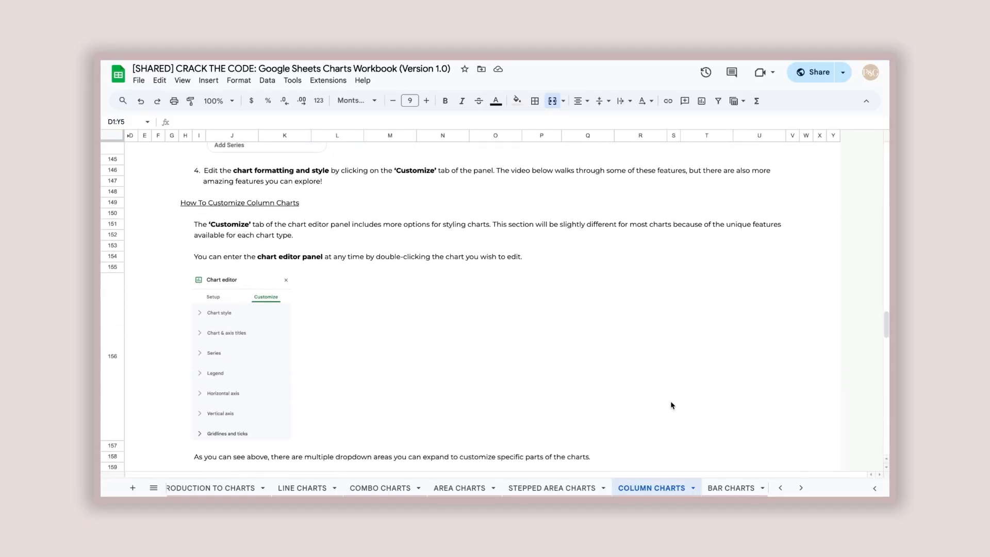
{"action": "scroll", "coordinate": [672, 405], "scroll_direction": "down", "scroll_amount": 2}
{"action": "key", "text": "ctrl+Page_Down"}
{"action": "scroll", "coordinate": [718, 408], "scroll_direction": "down", "scroll_amount": 10}
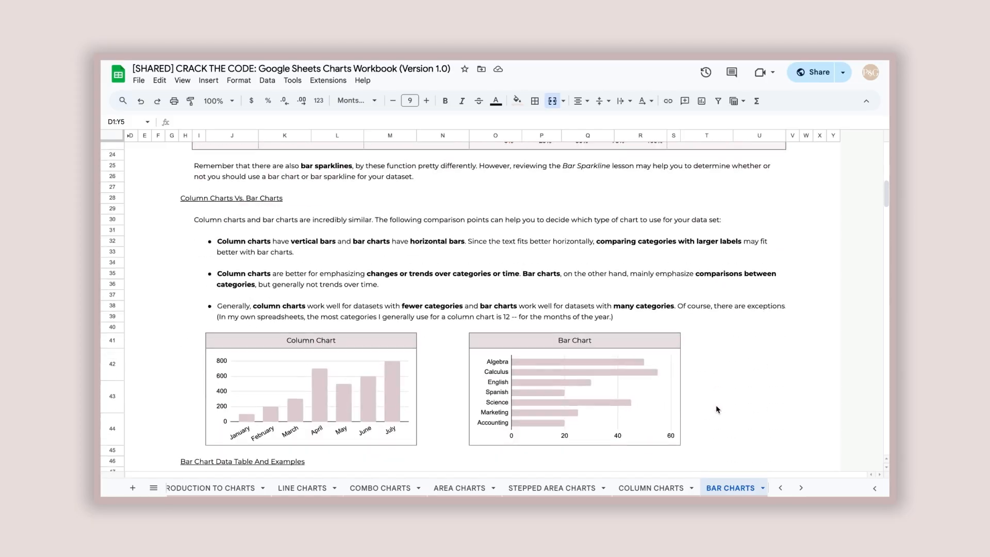
{"action": "scroll", "coordinate": [717, 409], "scroll_direction": "down", "scroll_amount": 15}
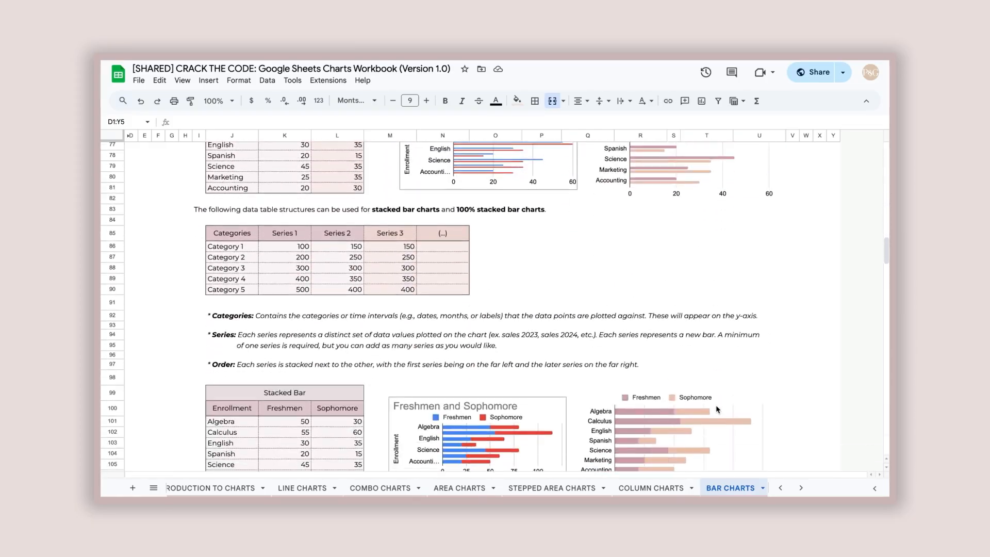
{"action": "scroll", "coordinate": [716, 409], "scroll_direction": "down", "scroll_amount": 15}
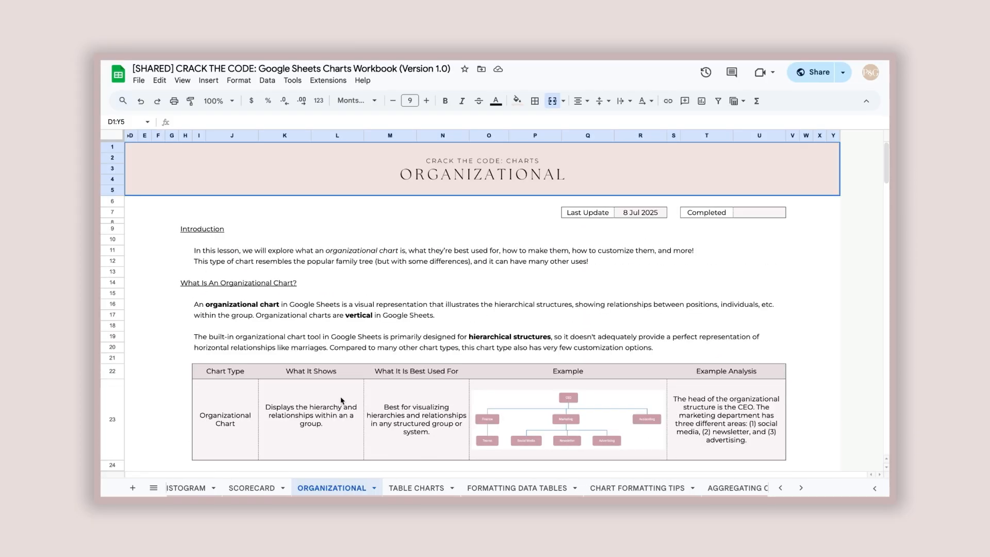
Review the Organizational and Geo Charts lessons, and revisit the classic chart and sparkline examples in Introduction to Charts
{"action": "scroll", "coordinate": [341, 401], "scroll_direction": "down", "scroll_amount": 15}
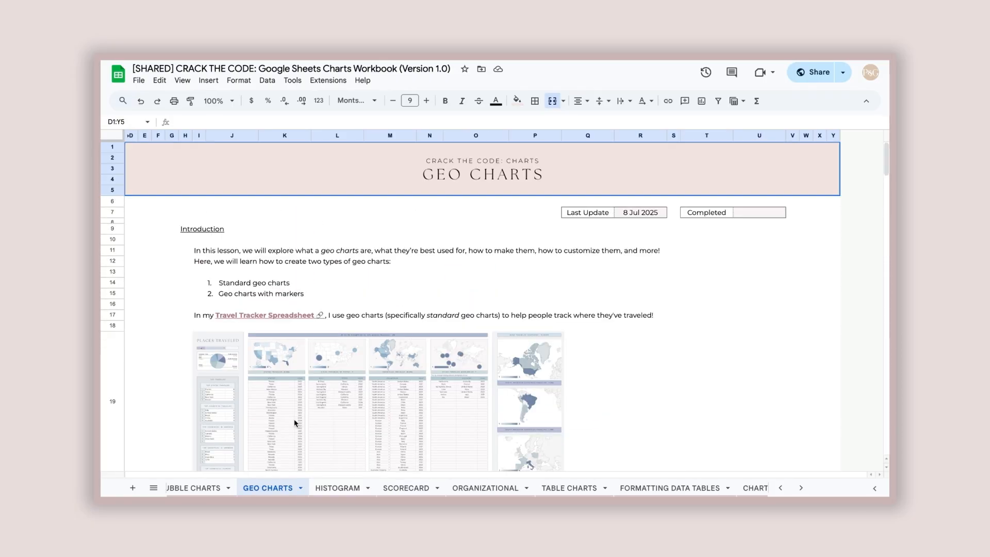
{"action": "scroll", "coordinate": [295, 423], "scroll_direction": "down", "scroll_amount": 20}
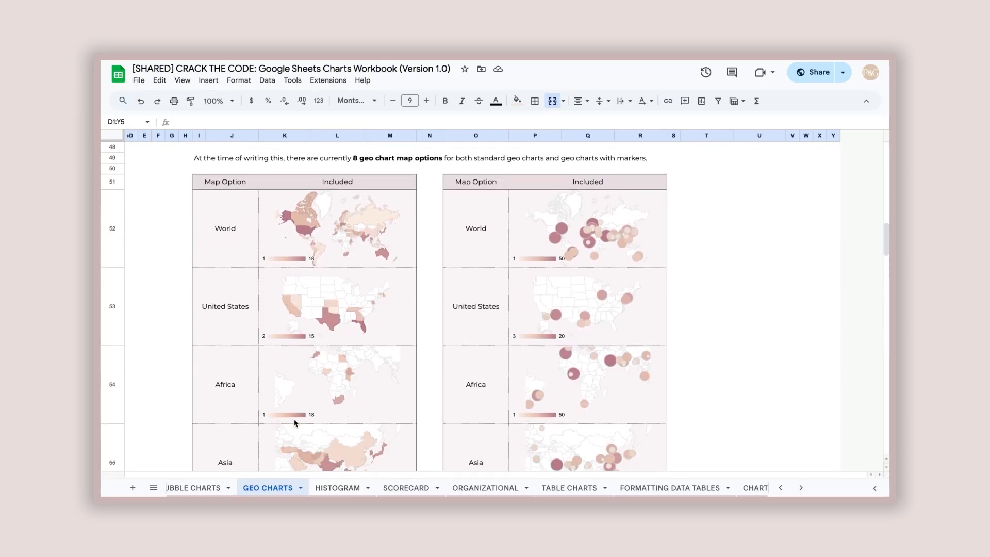
{"action": "scroll", "coordinate": [295, 423], "scroll_direction": "down", "scroll_amount": 15}
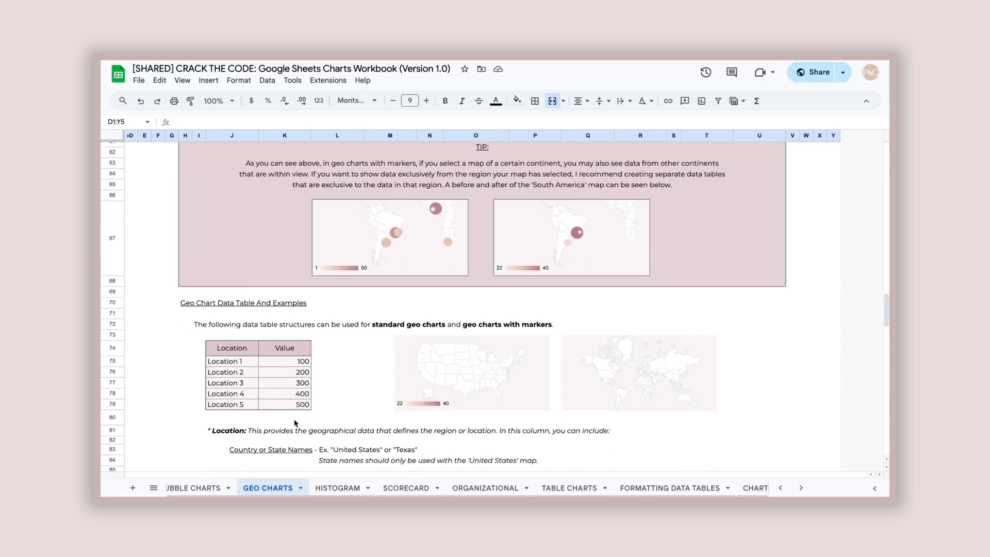
{"action": "scroll", "coordinate": [295, 423], "scroll_direction": "down", "scroll_amount": 5}
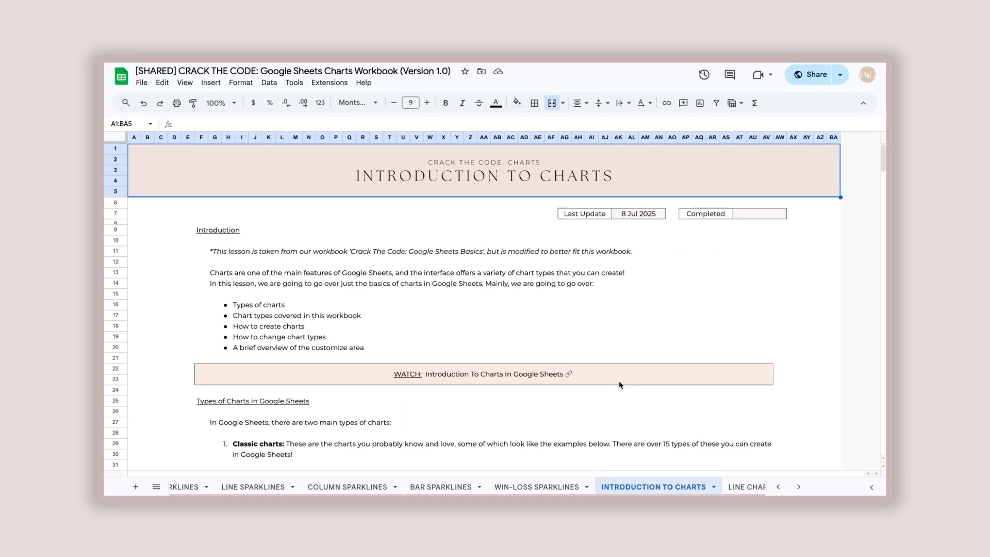
{"action": "scroll", "coordinate": [591, 378], "scroll_direction": "down", "scroll_amount": 20}
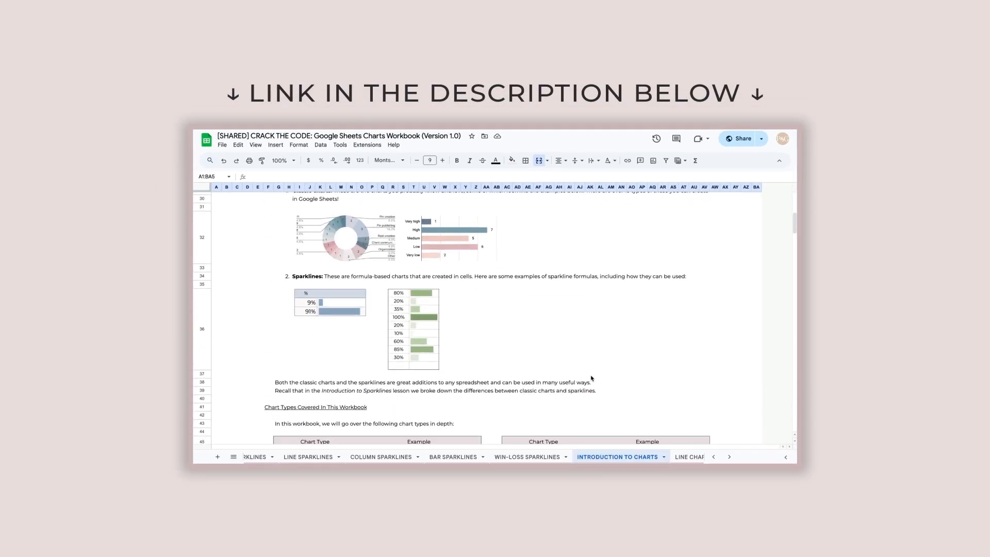
{"action": "scroll", "coordinate": [592, 378], "scroll_direction": "down", "scroll_amount": 10}
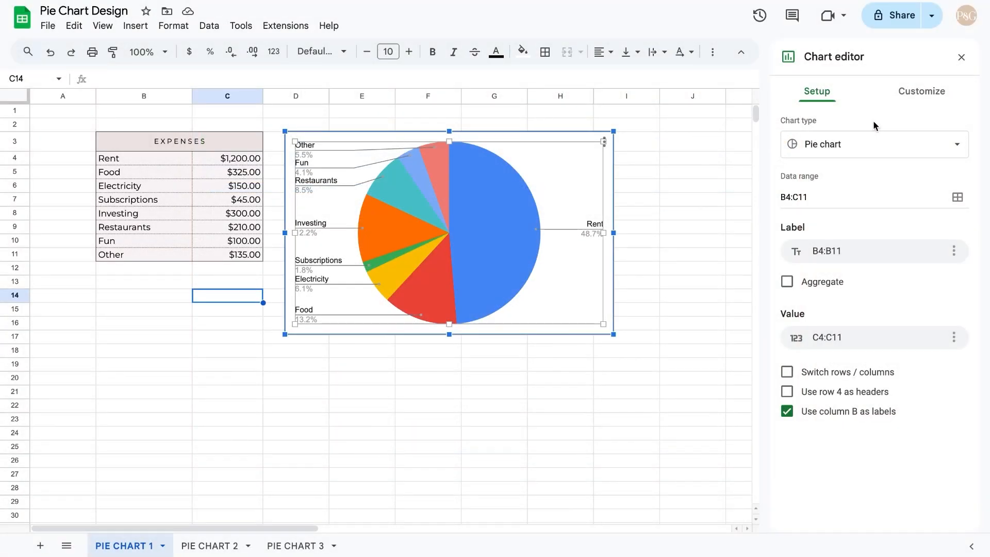
Remove the outline around the expenses pie chart by setting its chart border color to None
{"action": "left_click", "coordinate": [918, 92]}
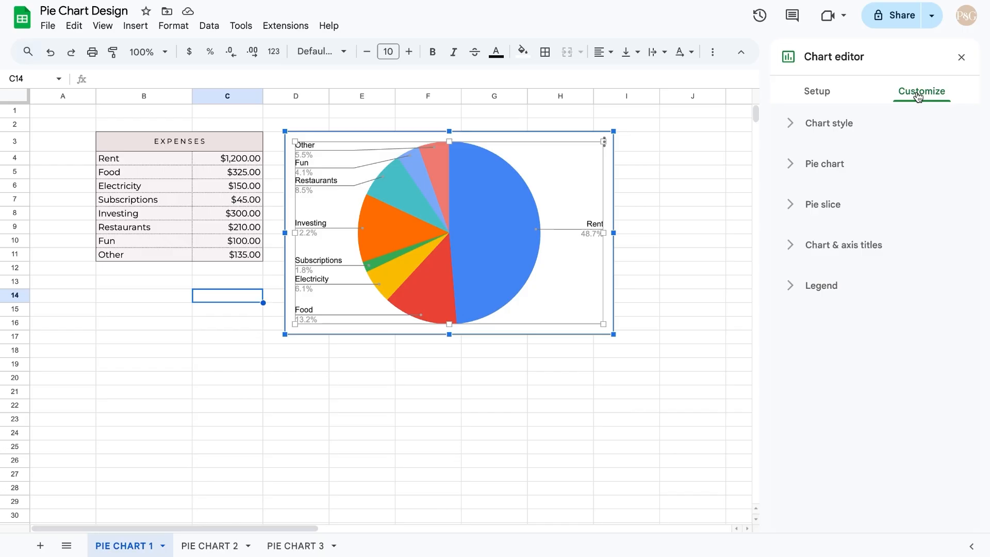
{"action": "left_click", "coordinate": [833, 131]}
{"action": "left_click", "coordinate": [814, 233]}
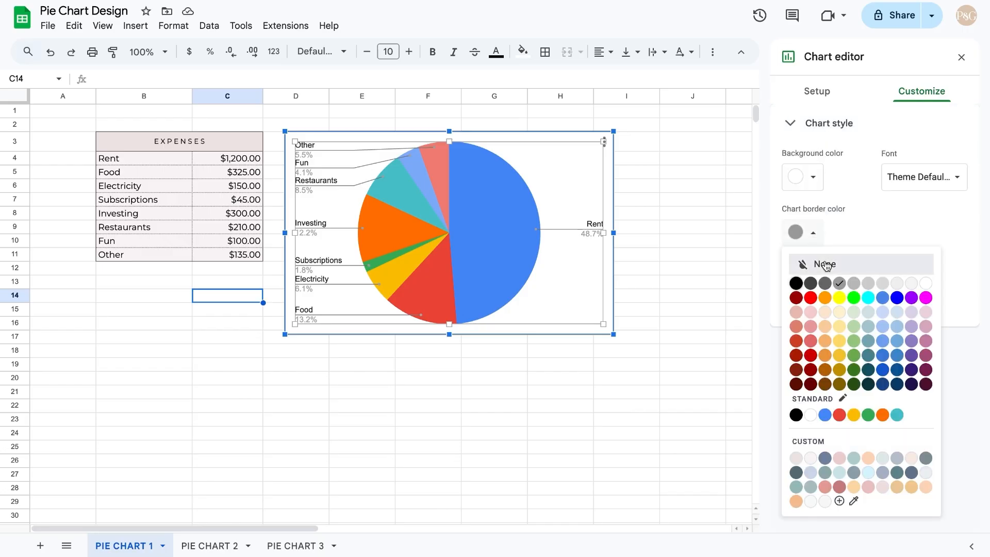
{"action": "left_click", "coordinate": [826, 264]}
Turn the expenses pie chart into a donut by setting its donut hole to 50%
{"action": "left_click", "coordinate": [850, 351]}
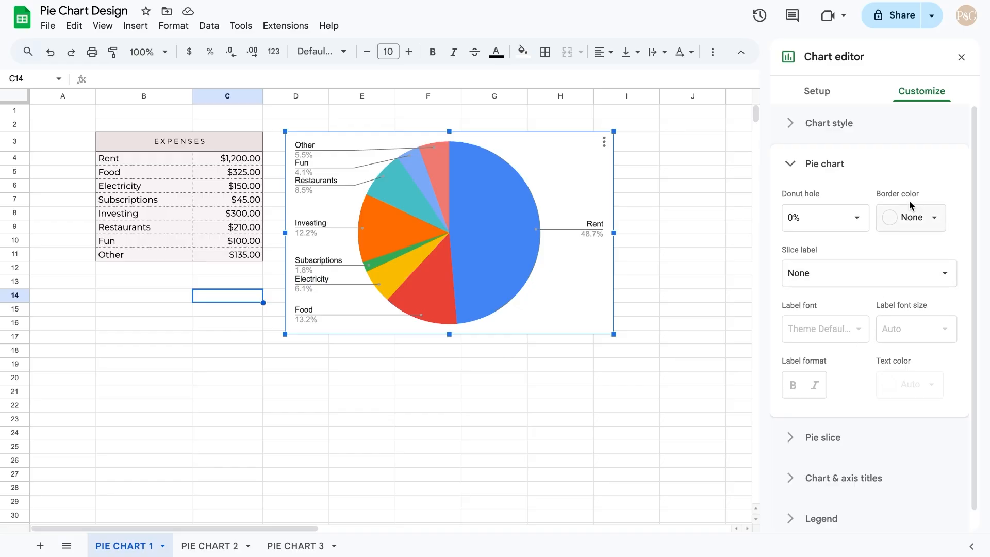
{"action": "left_click", "coordinate": [859, 217]}
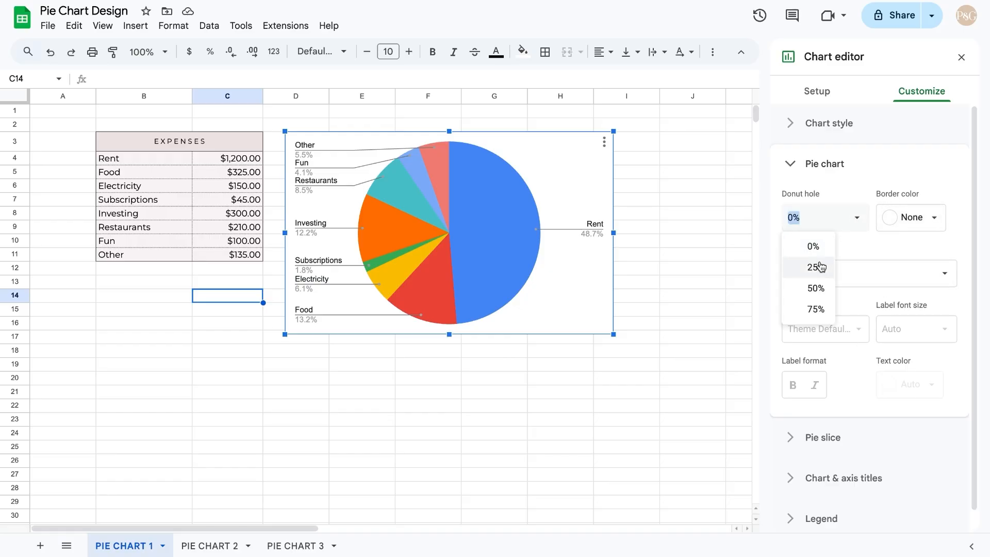
{"action": "left_click", "coordinate": [816, 289]}
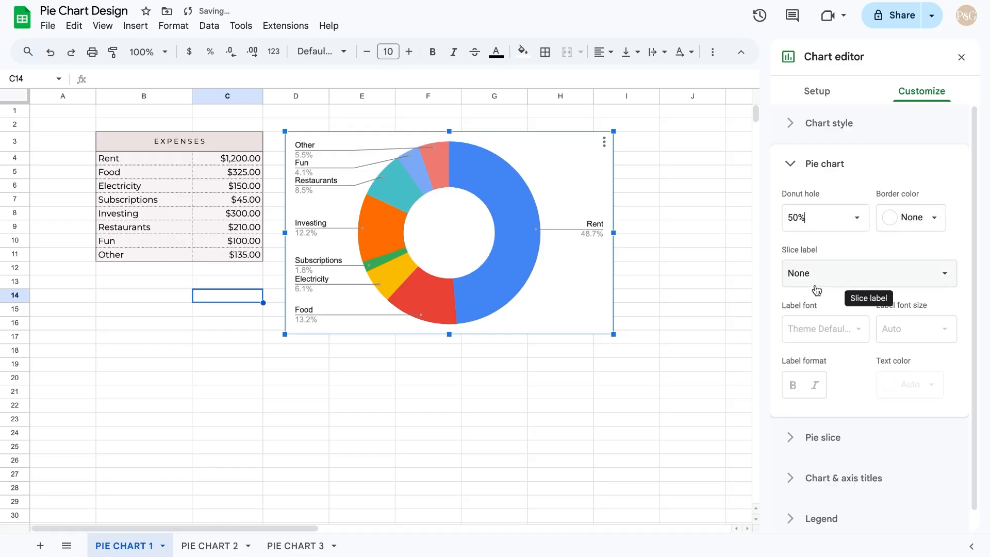
Try donut hole sizes of 75% and a custom 60% on the expenses chart, and return it to 50%
{"action": "left_click", "coordinate": [861, 222]}
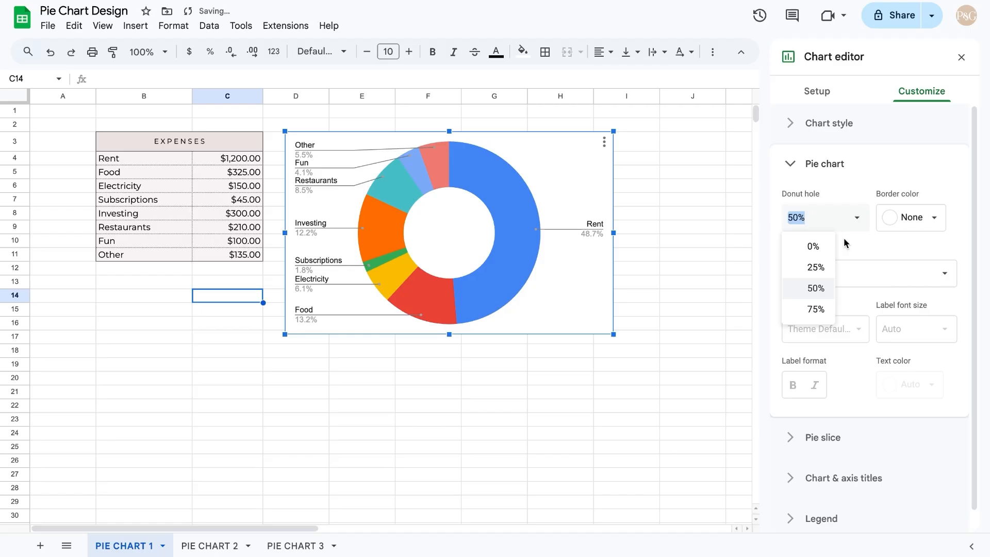
{"action": "left_click", "coordinate": [816, 308]}
{"action": "left_click_drag", "start_coordinate": [815, 221], "coordinate": [784, 225]}
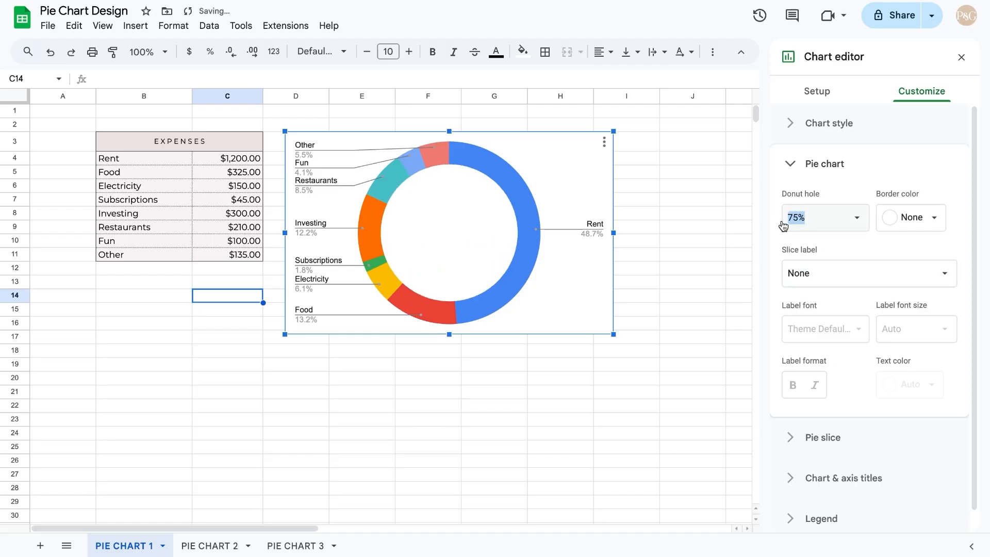
{"action": "type", "text": "60%"}
{"action": "key", "text": "Return"}
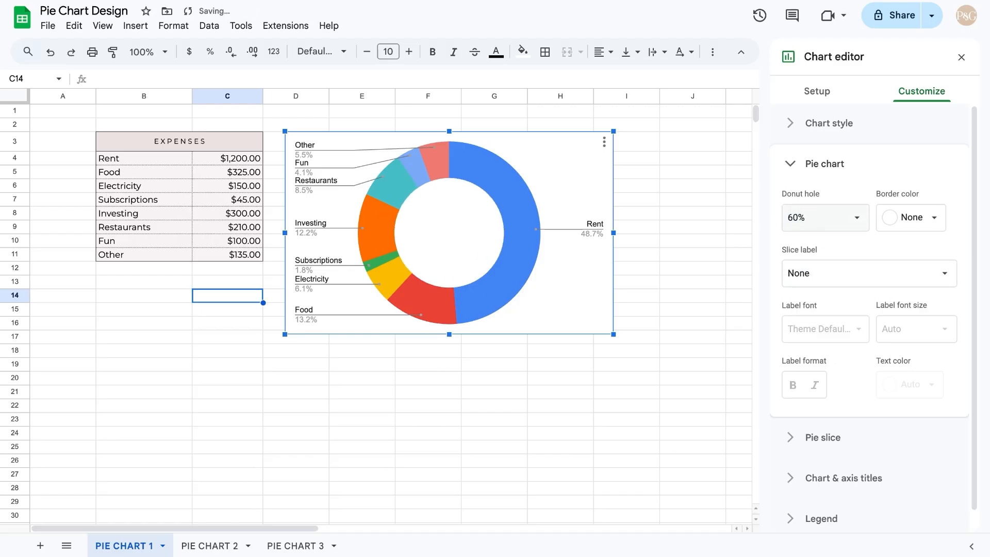
{"action": "left_click", "coordinate": [856, 217]}
{"action": "left_click", "coordinate": [818, 286]}
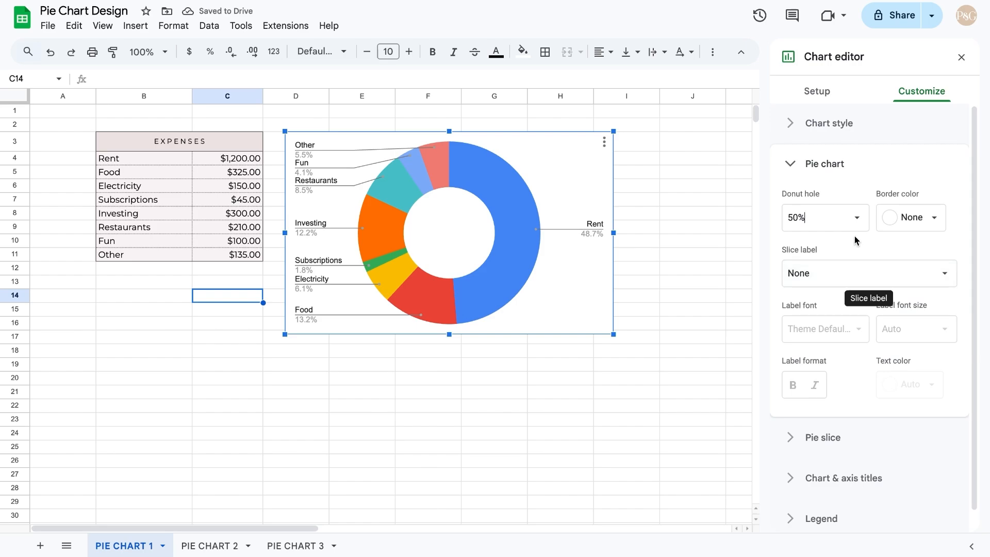
Recolor the donut chart's Rent slice with the custom muted blue #5b7b9f
{"action": "left_click", "coordinate": [515, 253]}
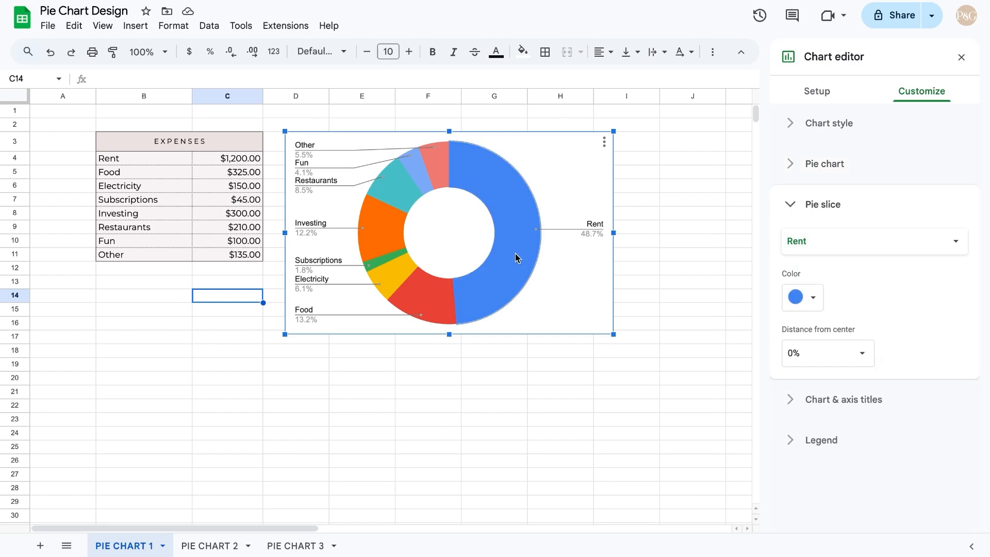
{"action": "left_click", "coordinate": [838, 243]}
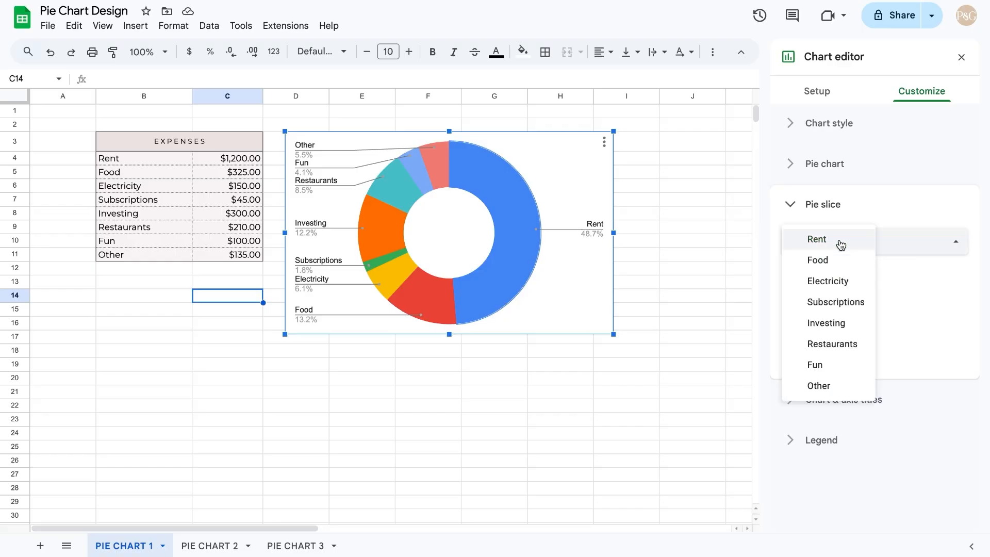
{"action": "left_click", "coordinate": [909, 265]}
{"action": "left_click", "coordinate": [821, 300]}
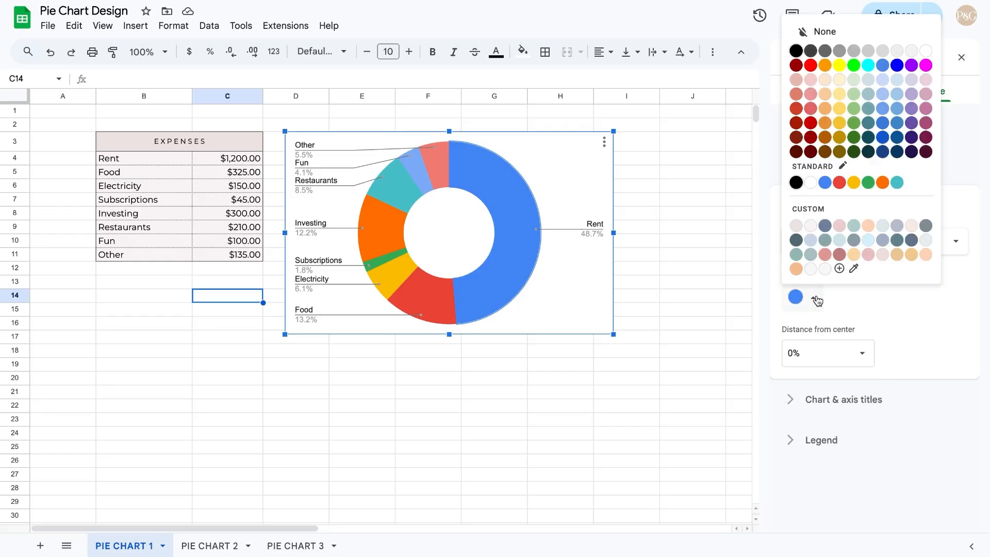
{"action": "left_click", "coordinate": [839, 269]}
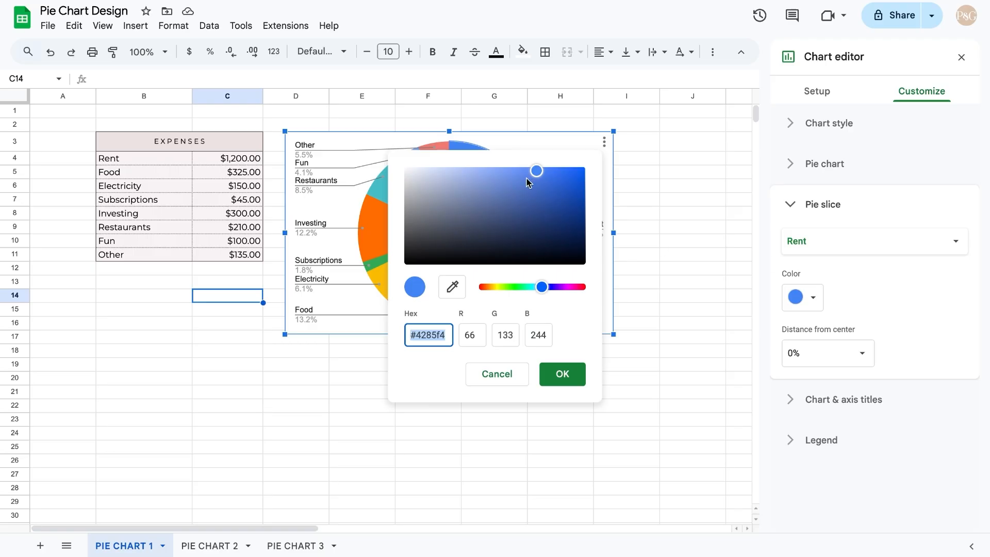
{"action": "left_click_drag", "start_coordinate": [542, 287], "coordinate": [539, 289]}
{"action": "left_click_drag", "start_coordinate": [461, 217], "coordinate": [479, 201]}
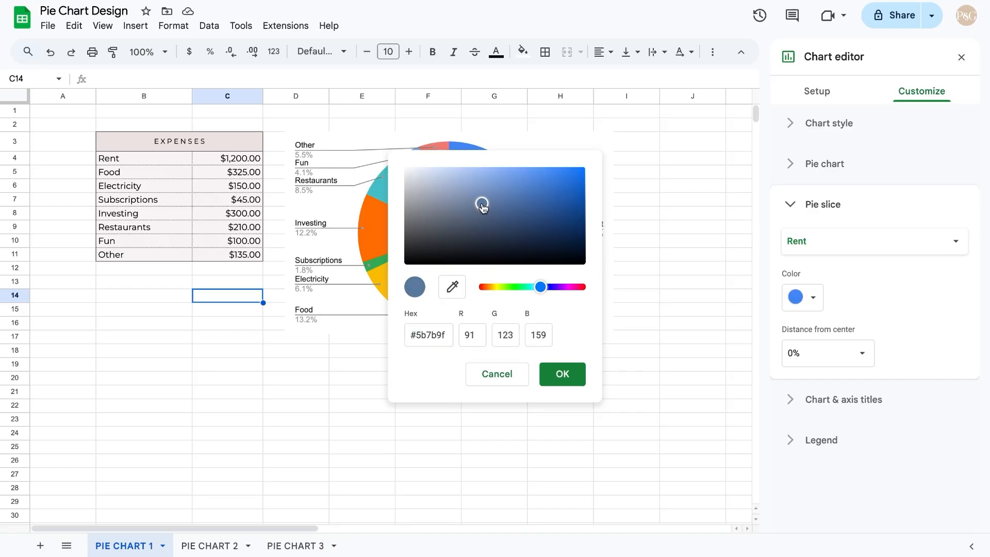
{"action": "left_click", "coordinate": [562, 374]}
Recolor the Food slice with a custom dusty pink, about #e1b9b6
{"action": "left_click", "coordinate": [818, 245]}
{"action": "left_click", "coordinate": [818, 259]}
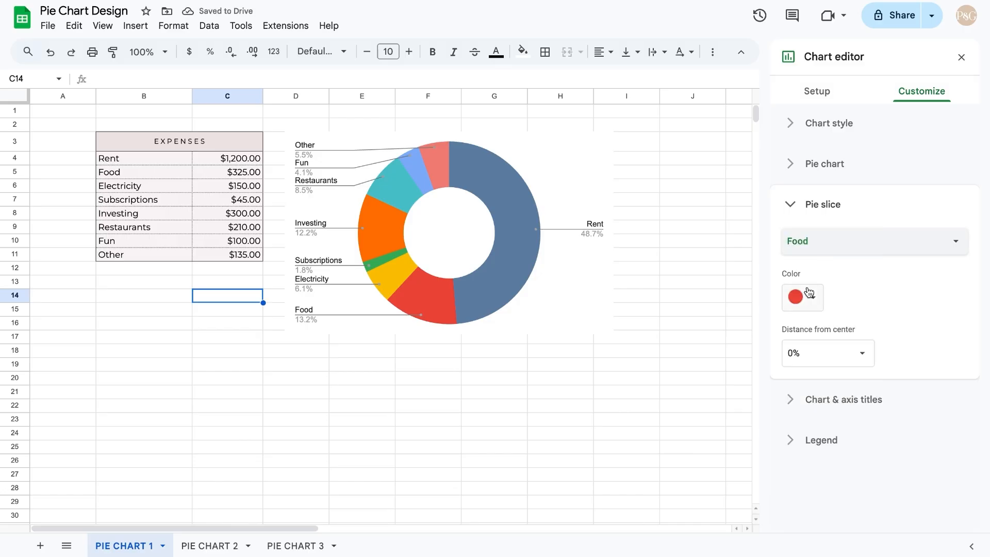
{"action": "left_click", "coordinate": [803, 297]}
{"action": "left_click", "coordinate": [823, 267]}
{"action": "left_click", "coordinate": [437, 180]}
{"action": "left_click_drag", "start_coordinate": [437, 181], "coordinate": [439, 179]}
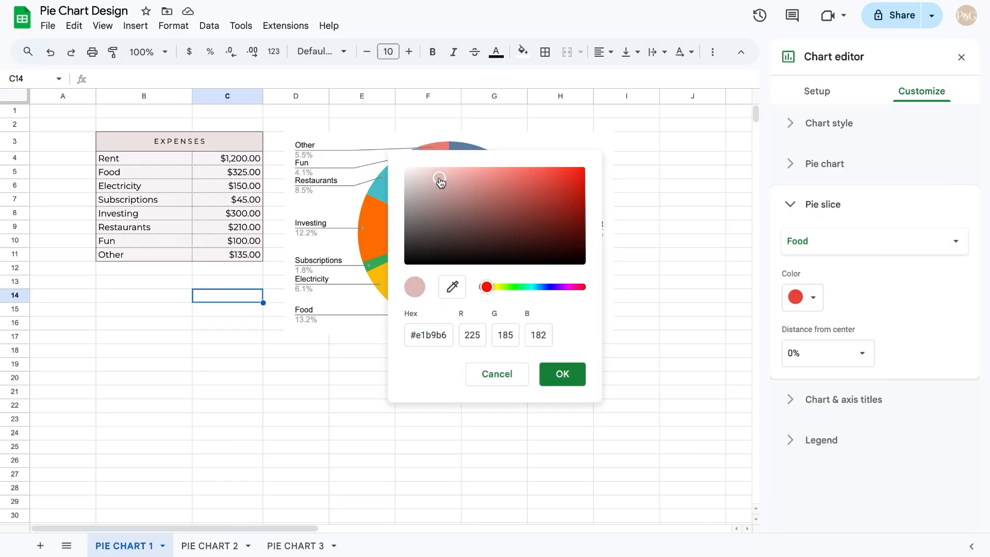
{"action": "left_click", "coordinate": [562, 373]}
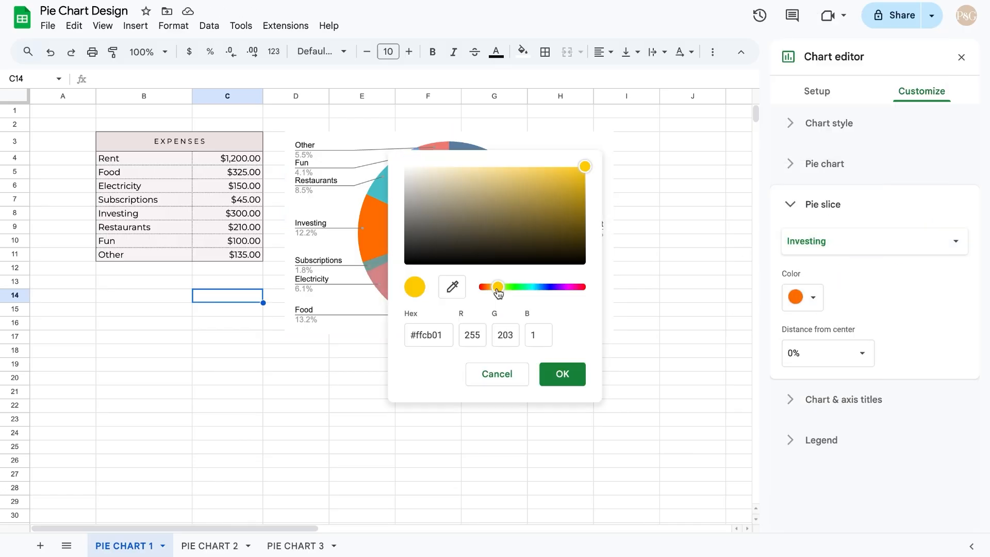
Give the Investing slice a custom soft tan, about #e8c28b, and the Fun slice a muted gray-blue
{"action": "left_click", "coordinate": [467, 173]}
{"action": "left_click", "coordinate": [475, 177]}
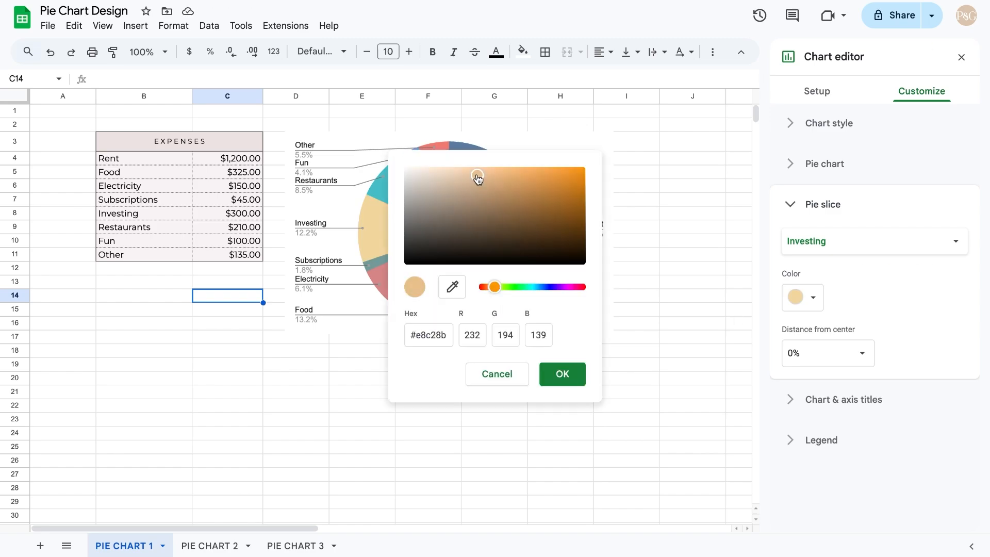
{"action": "left_click", "coordinate": [424, 195]}
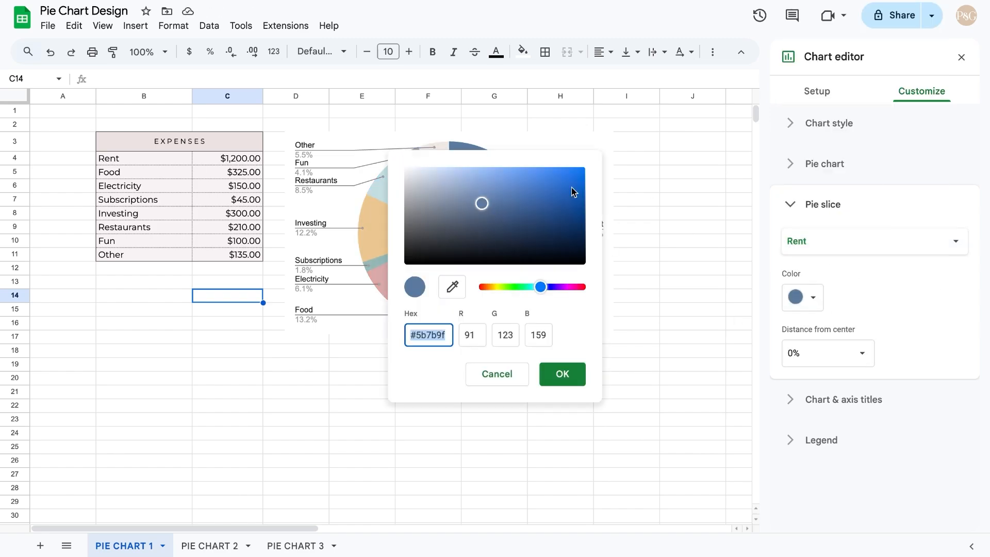
Adjust the Rent slice's custom color to a more muted slate blue
{"action": "left_click", "coordinate": [460, 206]}
{"action": "left_click", "coordinate": [539, 287]}
{"action": "left_click", "coordinate": [569, 373]}
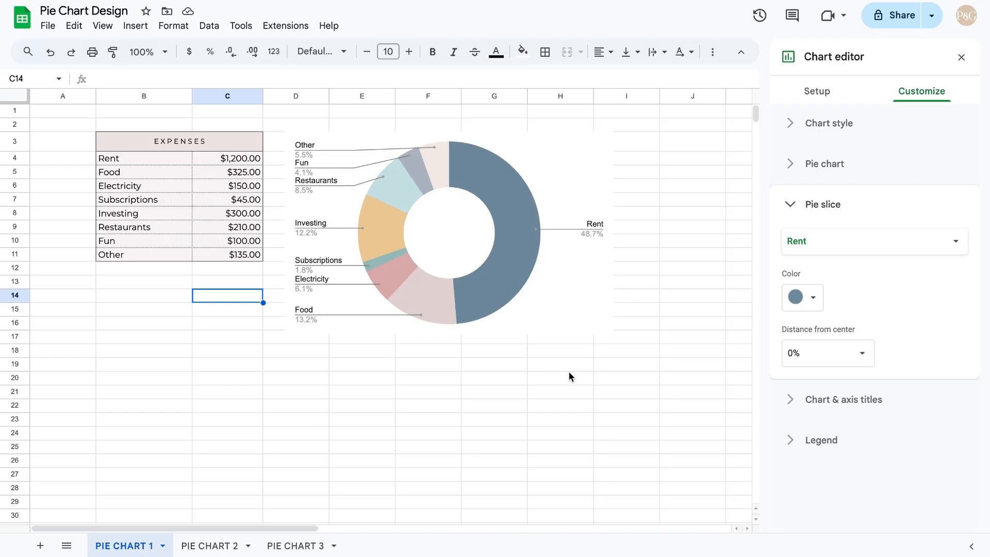
Label the donut chart's slices with their values and set the label font size to 12
{"action": "left_click", "coordinate": [795, 166]}
{"action": "left_click", "coordinate": [855, 270]}
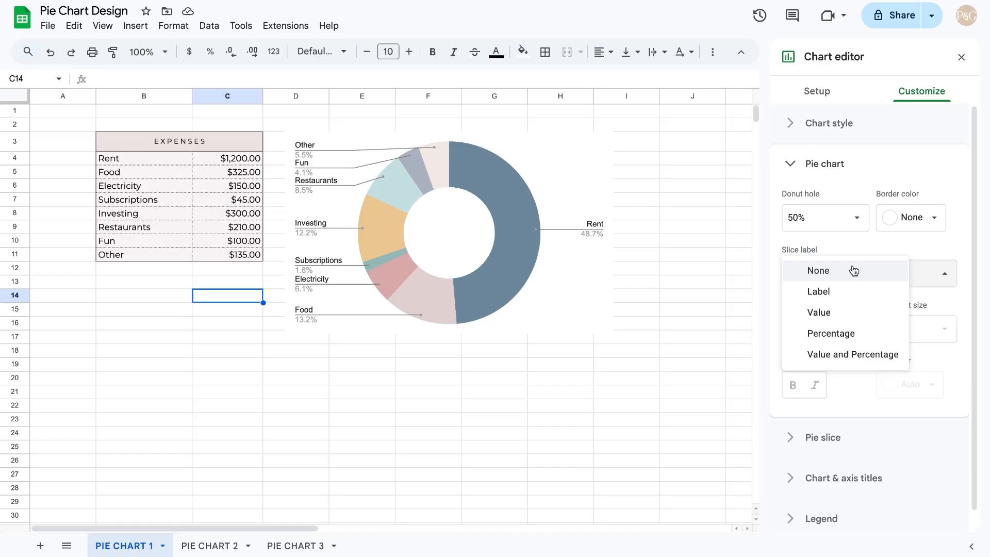
{"action": "left_click", "coordinate": [853, 311]}
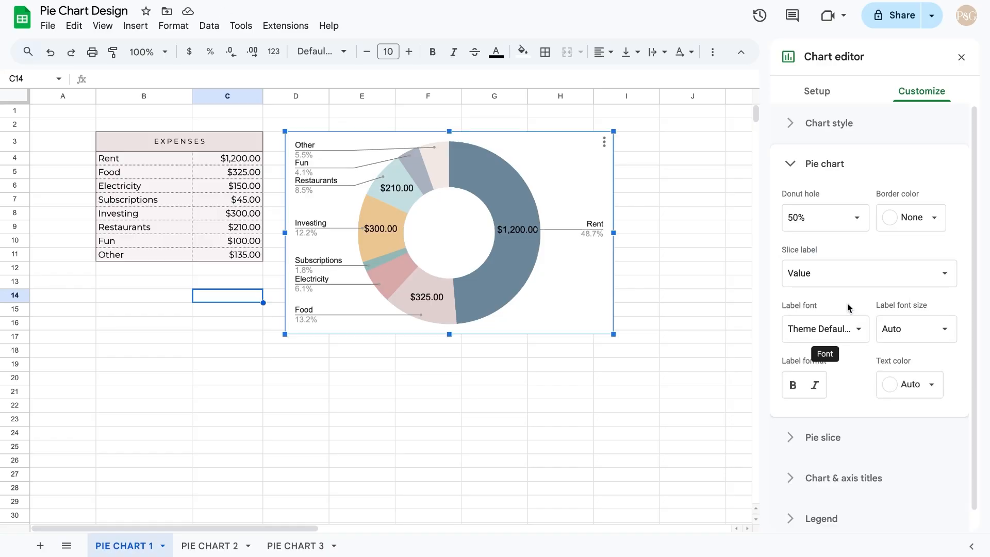
{"action": "left_click", "coordinate": [946, 330]}
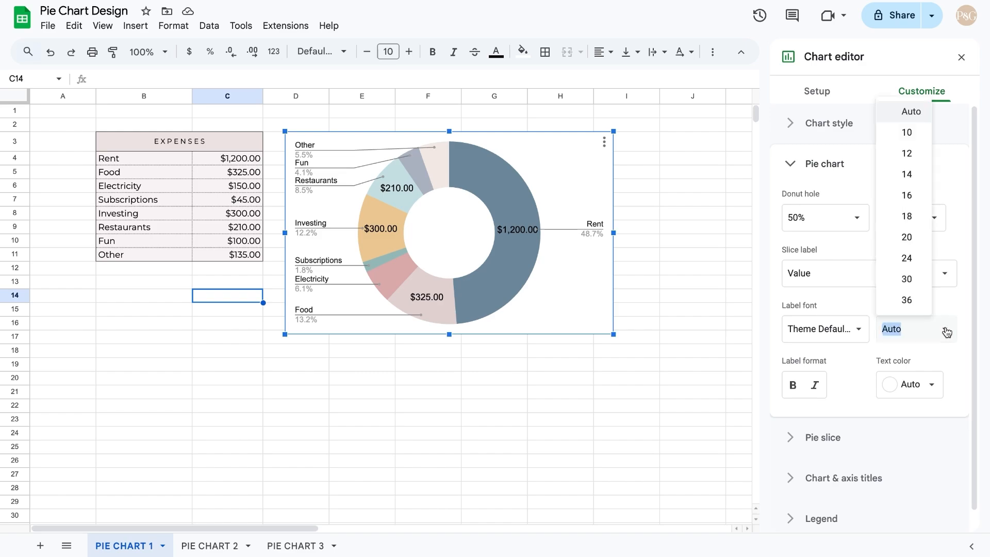
{"action": "left_click", "coordinate": [918, 158]}
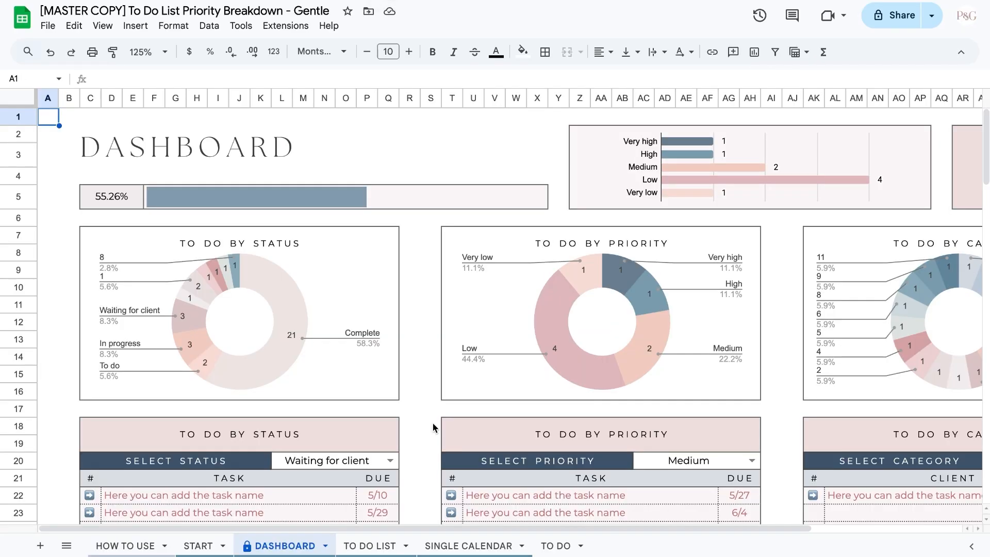
Review the donut chart designs in the To Do List and Invoice Tracker spreadsheet templates
{"action": "left_click", "coordinate": [379, 546]}
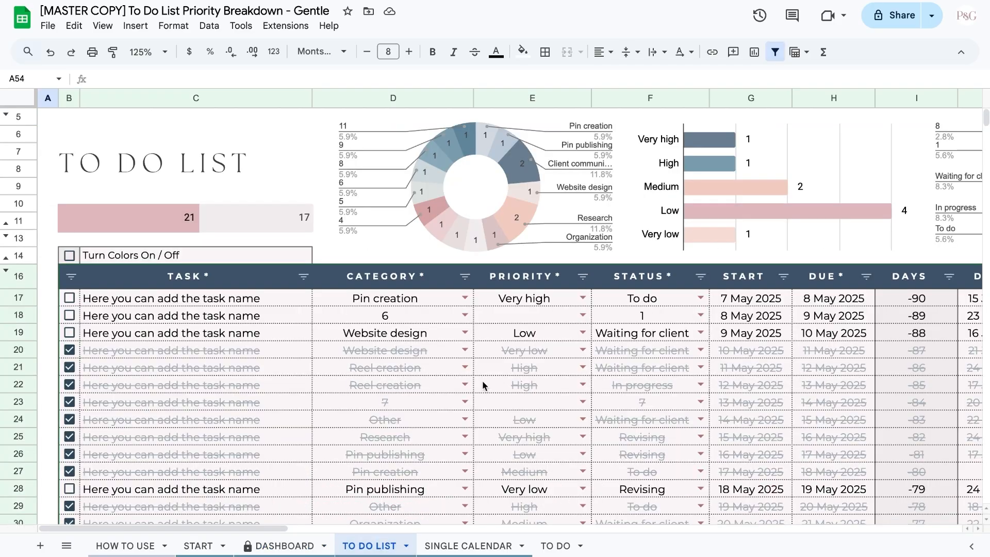
{"action": "scroll", "coordinate": [481, 382], "scroll_direction": "right", "scroll_amount": 5}
{"action": "scroll", "coordinate": [505, 368], "scroll_direction": "right", "scroll_amount": 5}
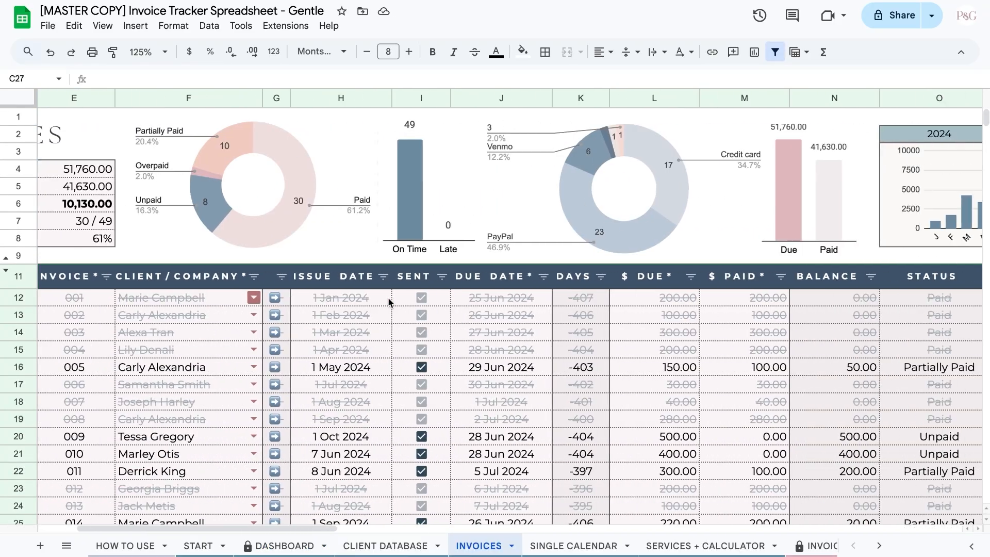
{"action": "scroll", "coordinate": [389, 299], "scroll_direction": "right", "scroll_amount": 10}
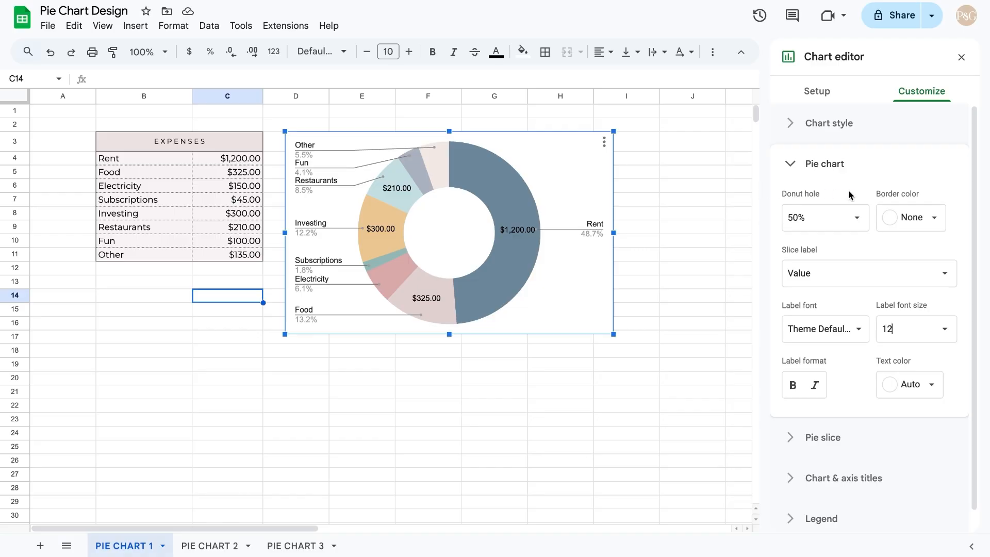
Try a dark gray border around the donut slices, settle on white, and close the chart settings
{"action": "left_click", "coordinate": [933, 220]}
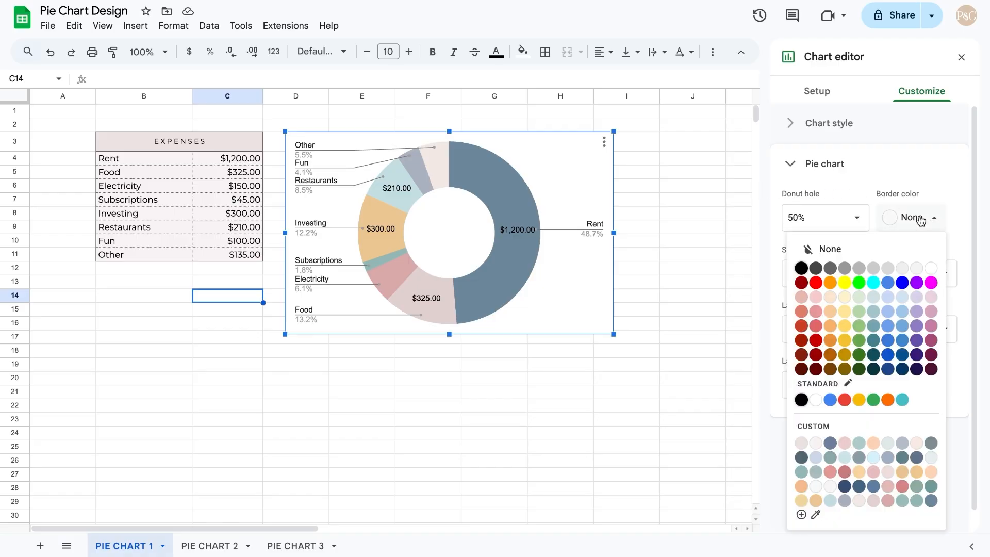
{"action": "left_click", "coordinate": [831, 269]}
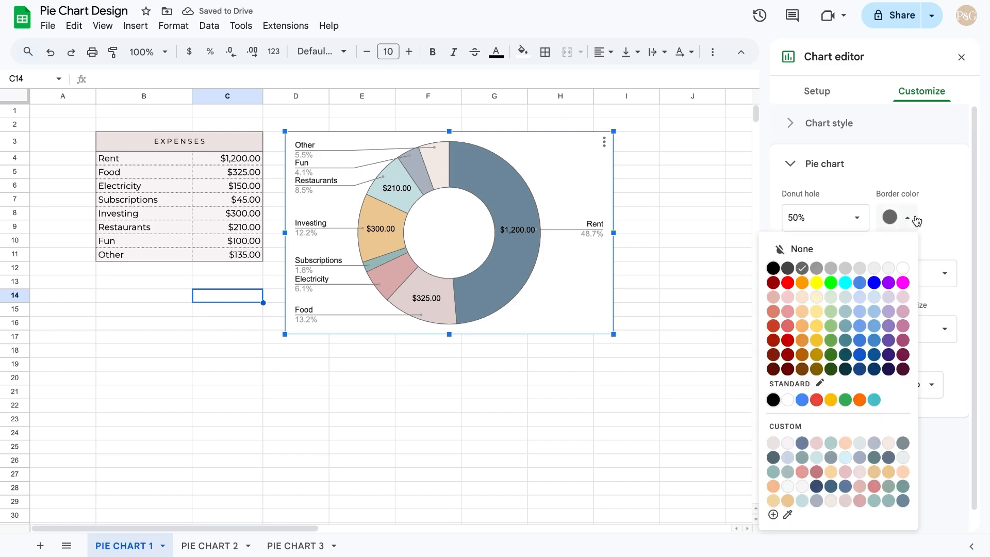
{"action": "left_click", "coordinate": [904, 268]}
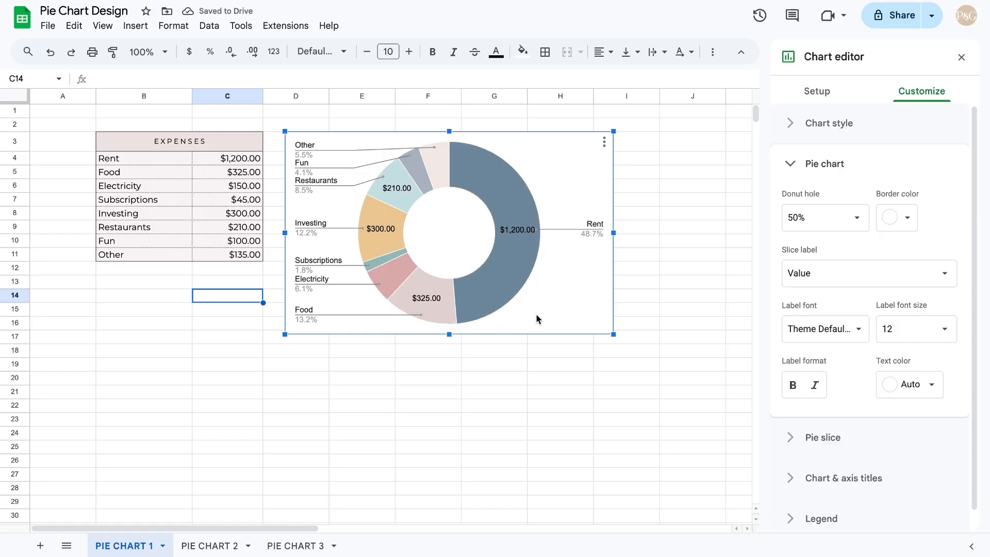
{"action": "left_click", "coordinate": [578, 364]}
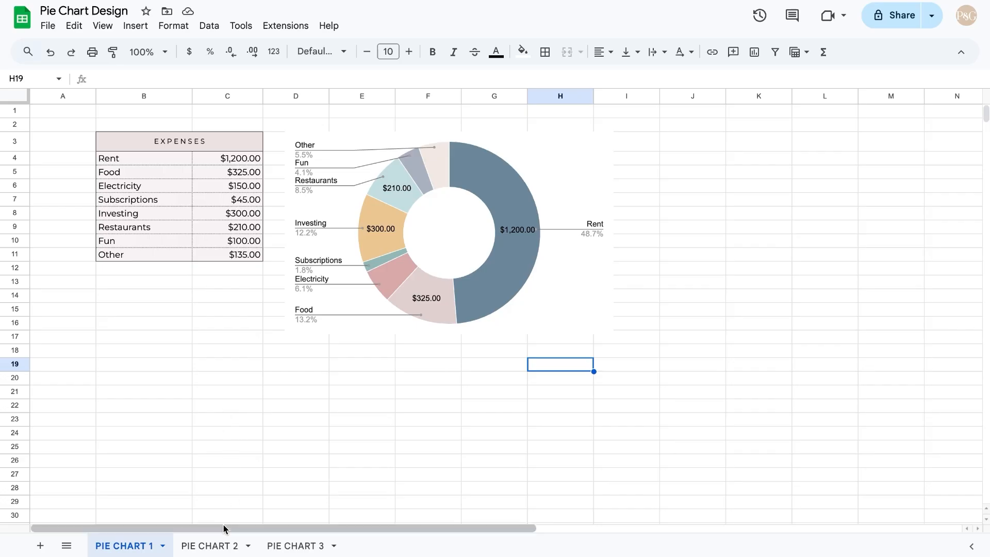
Insert a pie chart from B4:C11 on the PIE CHART 2 sheet and place it beside the expenses table
{"action": "left_click", "coordinate": [219, 545]}
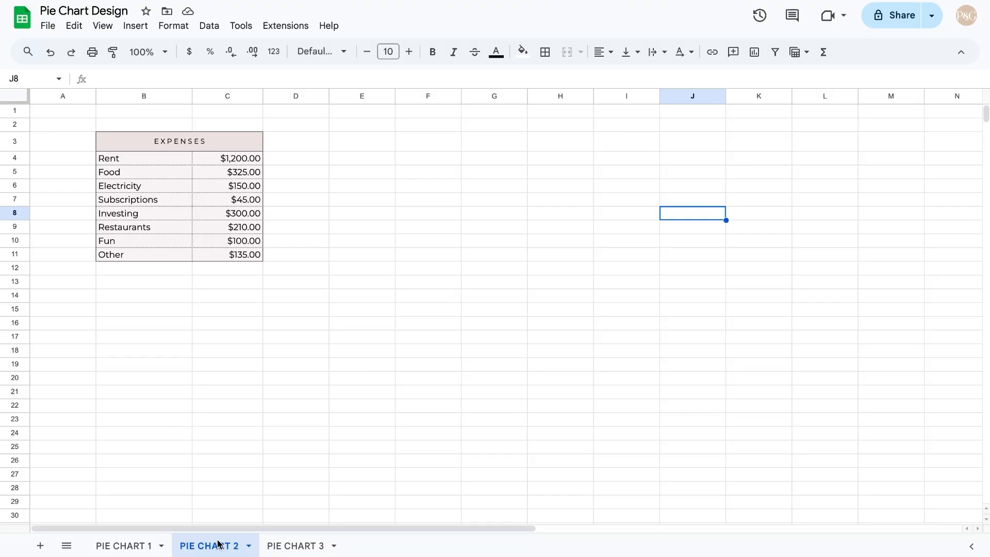
{"action": "left_click_drag", "start_coordinate": [155, 158], "coordinate": [243, 255]}
{"action": "left_click", "coordinate": [753, 53]}
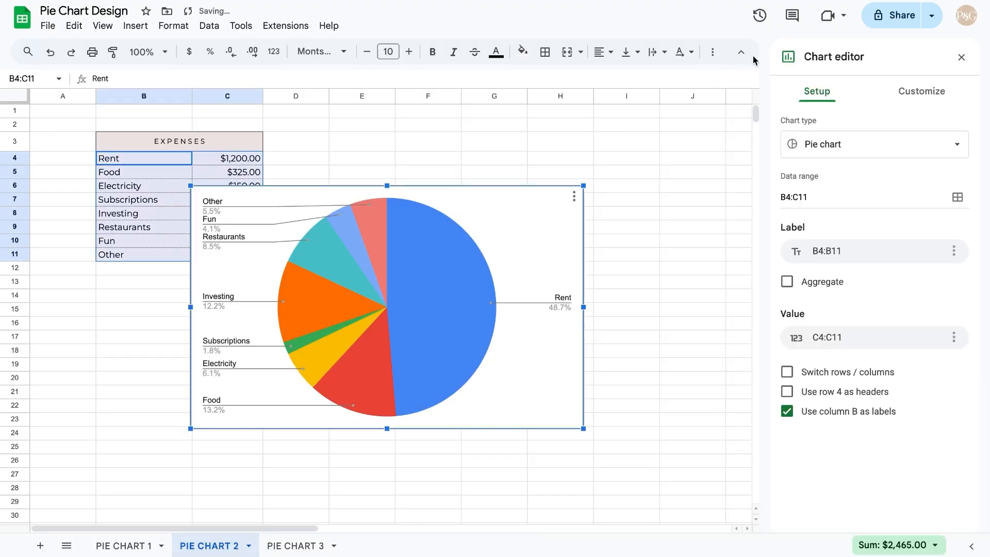
{"action": "left_click_drag", "start_coordinate": [539, 211], "coordinate": [640, 155]}
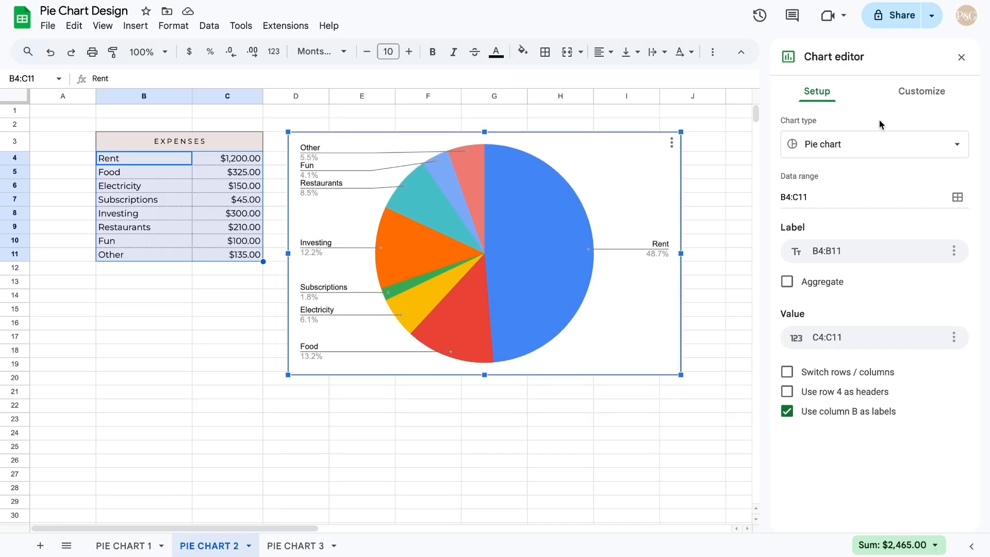
Give the new pie chart a custom very light blue-gray background, about #eaeef1, and a dark gray chart border
{"action": "left_click", "coordinate": [911, 96]}
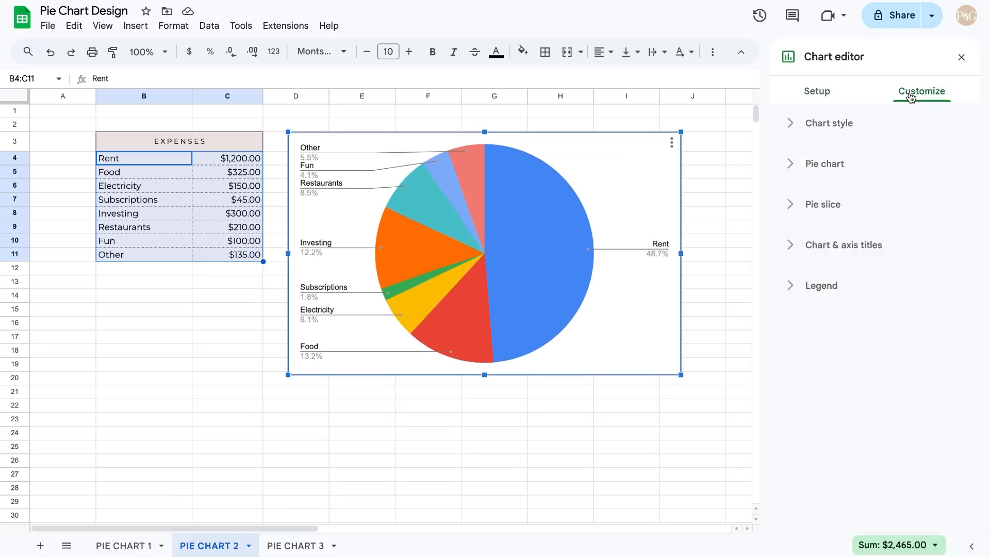
{"action": "left_click", "coordinate": [867, 125]}
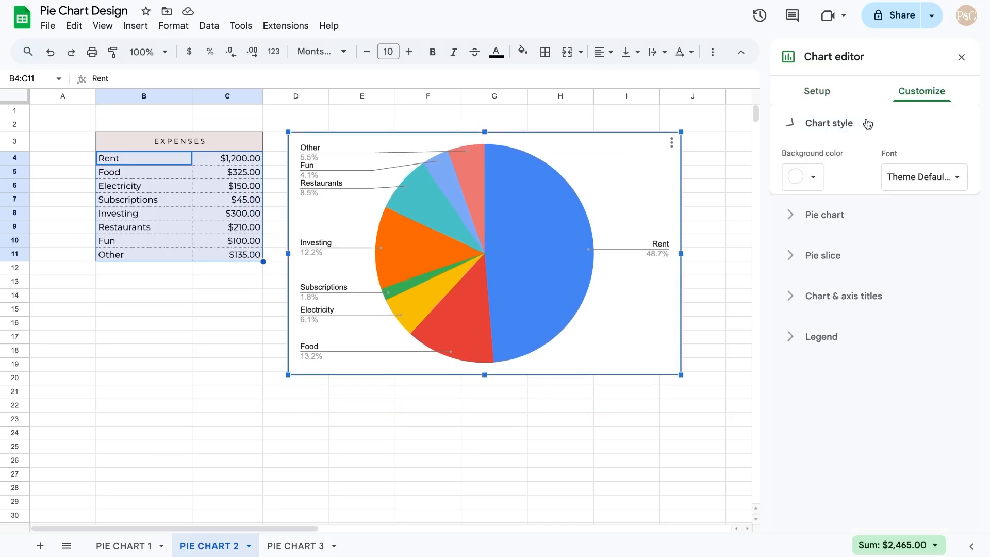
{"action": "left_click", "coordinate": [815, 178]}
{"action": "left_click", "coordinate": [797, 474]}
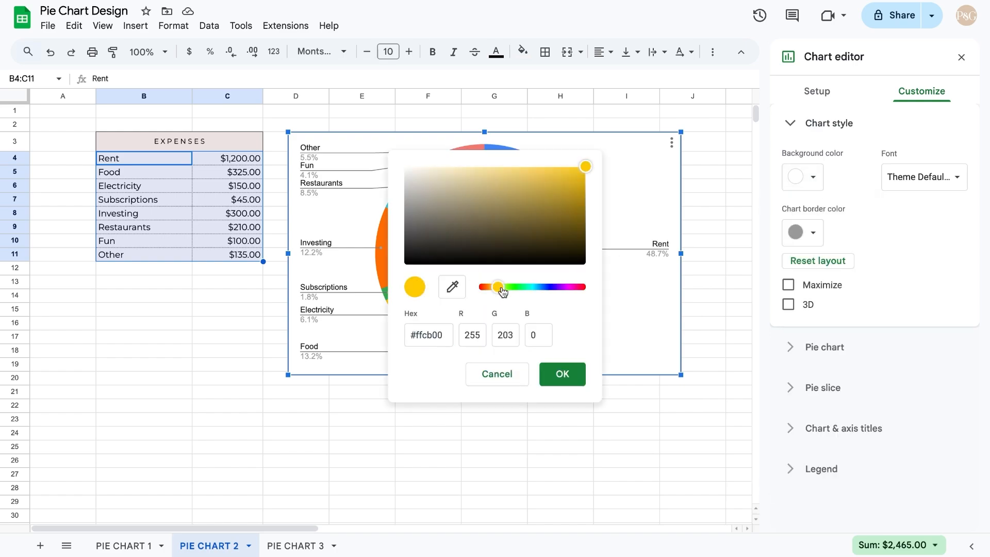
{"action": "left_click", "coordinate": [539, 287]}
{"action": "left_click", "coordinate": [412, 175]}
{"action": "left_click", "coordinate": [411, 172]}
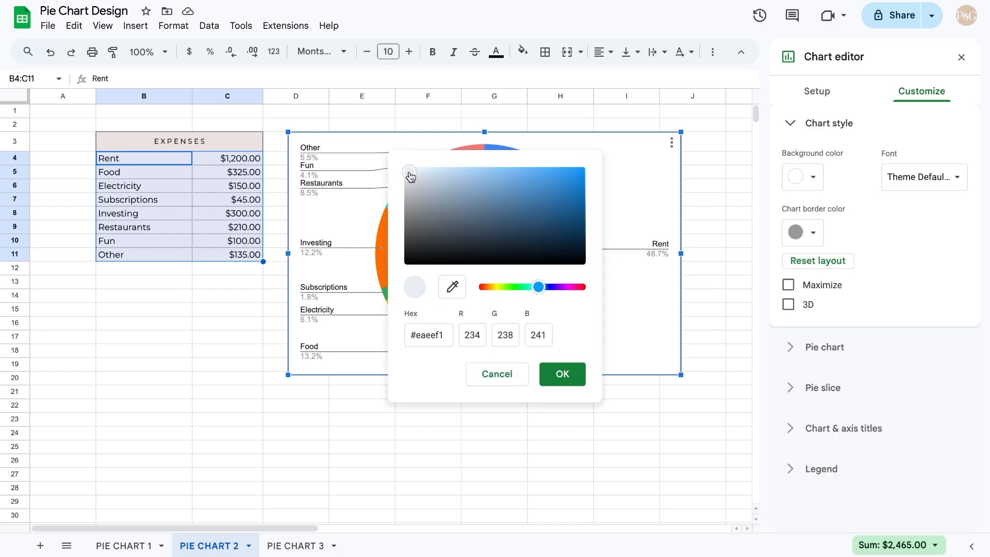
{"action": "left_click", "coordinate": [562, 374]}
{"action": "left_click", "coordinate": [817, 234]}
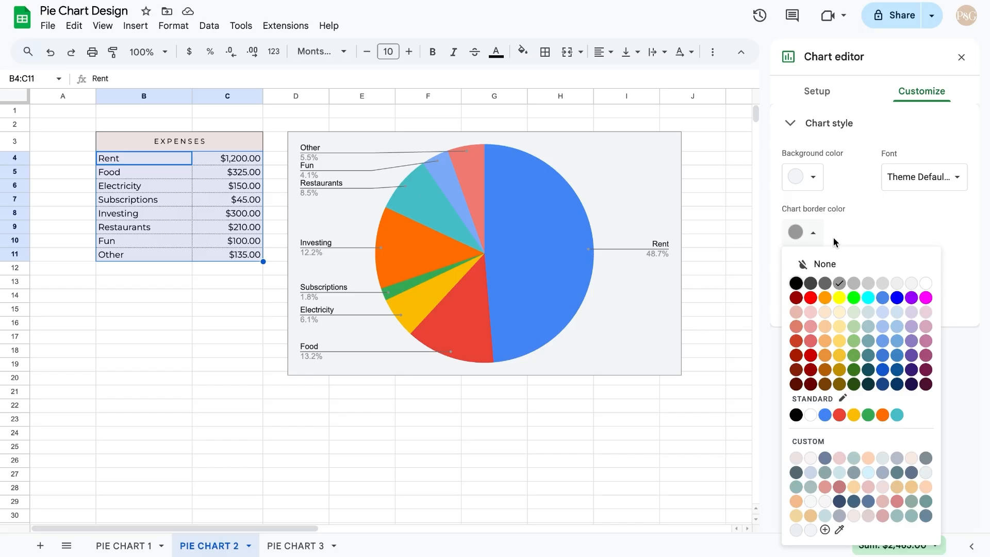
{"action": "left_click", "coordinate": [824, 284]}
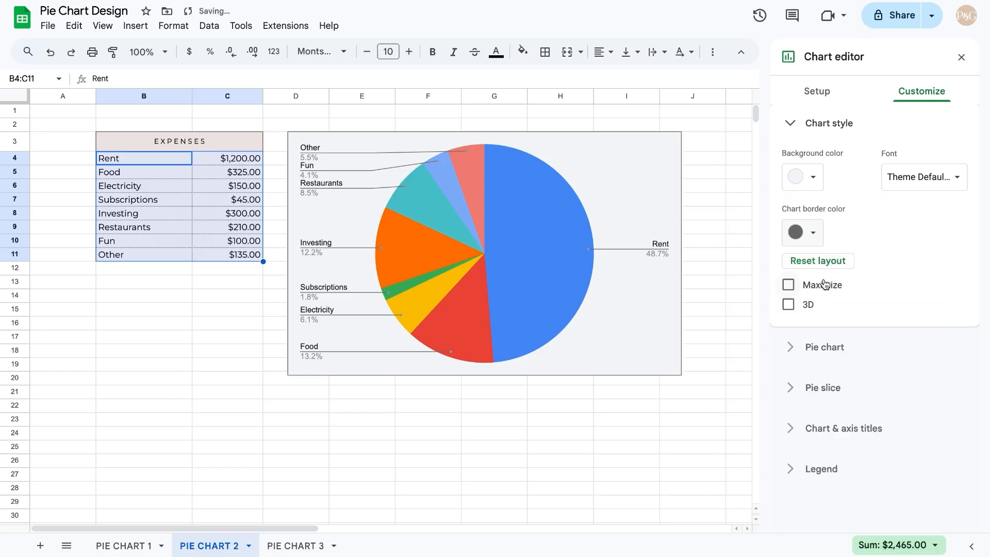
Turn the new pie chart into a thin ring with an 80% donut hole
{"action": "left_click", "coordinate": [844, 345]}
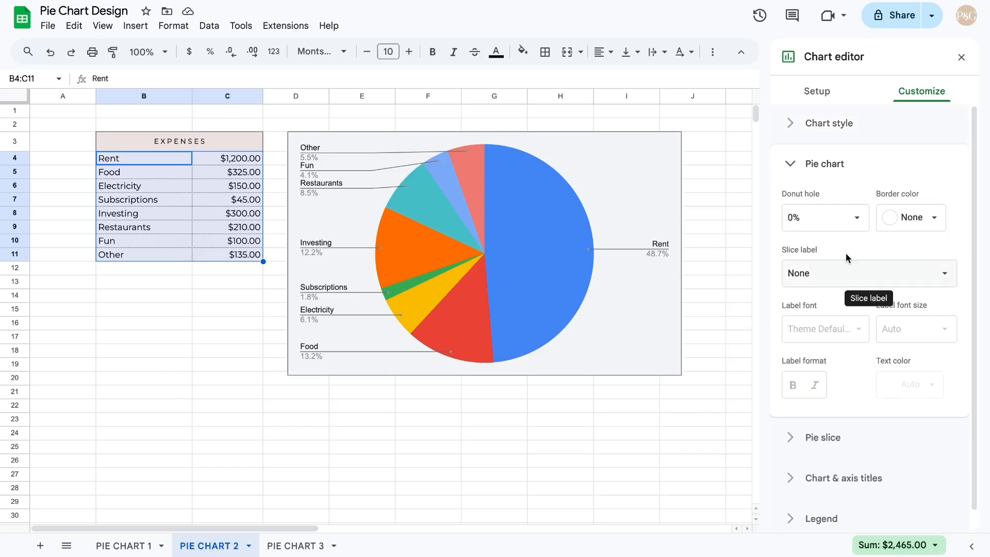
{"action": "left_click", "coordinate": [820, 216]}
{"action": "type", "text": "80"}
{"action": "key", "text": "Return"}
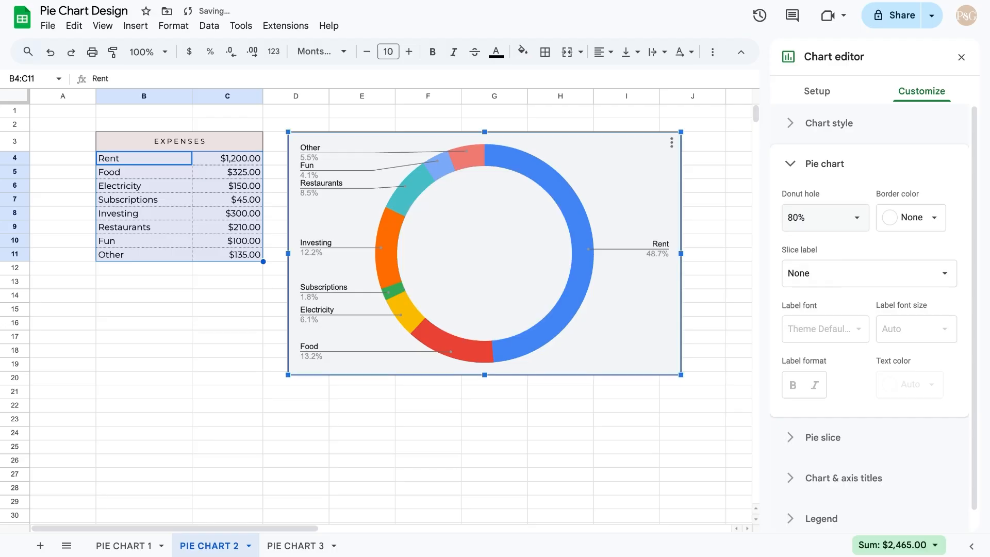
Recolor the donut chart's Rent slice with a custom muted blue-gray
{"action": "scroll", "coordinate": [825, 241], "scroll_direction": "down", "scroll_amount": 1}
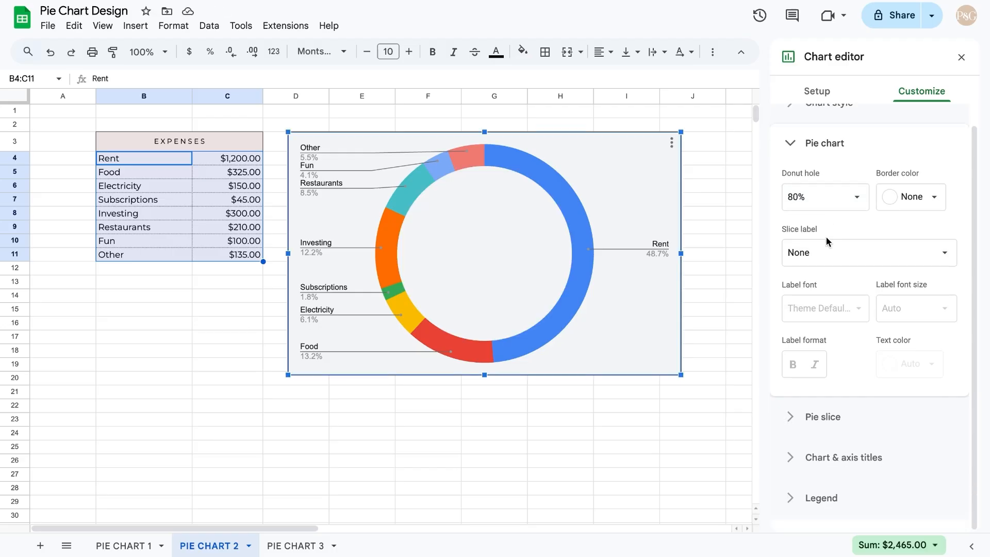
{"action": "left_click", "coordinate": [824, 417]}
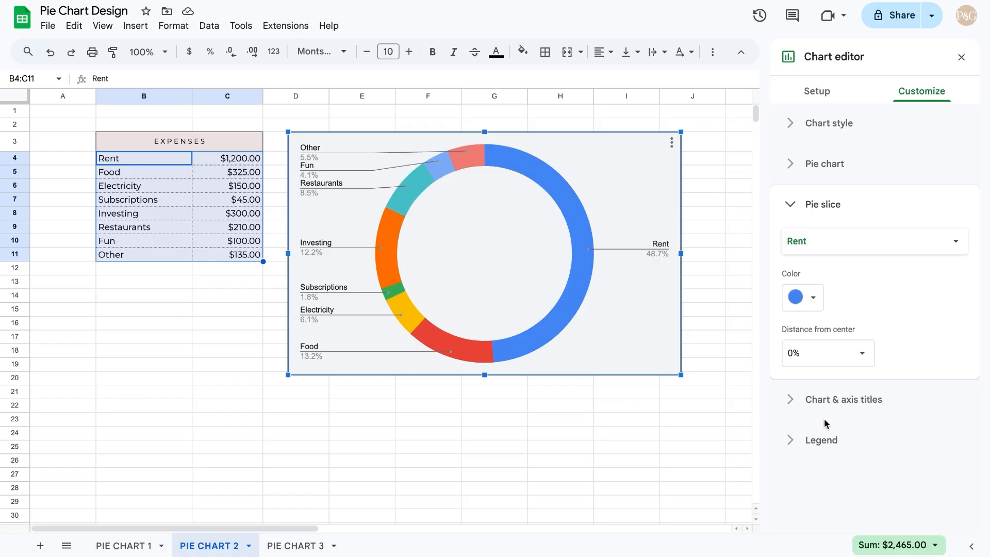
{"action": "left_click", "coordinate": [814, 296]}
{"action": "scroll", "coordinate": [838, 538], "scroll_direction": "down", "scroll_amount": 1}
{"action": "left_click", "coordinate": [838, 538]}
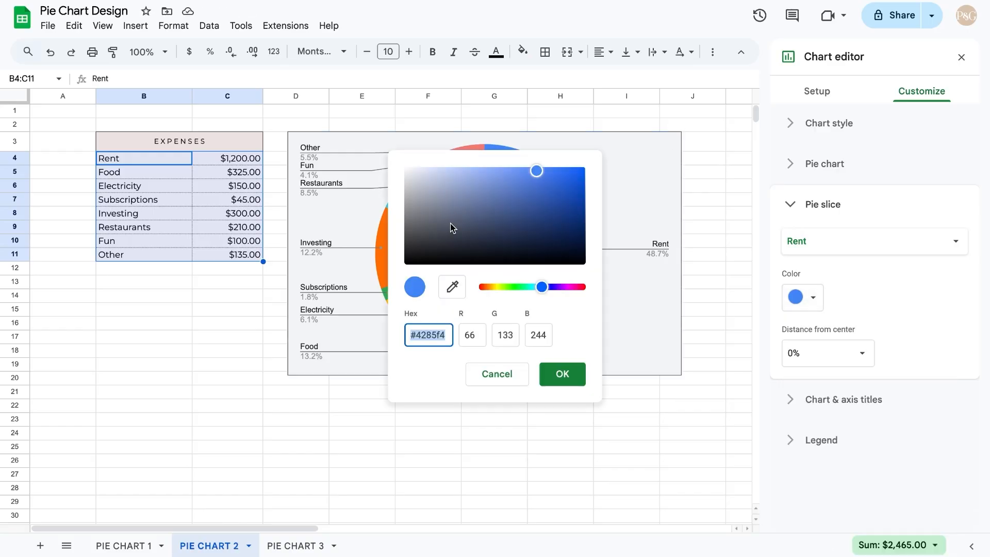
{"action": "left_click_drag", "start_coordinate": [428, 183], "coordinate": [425, 184]}
{"action": "left_click", "coordinate": [562, 373]}
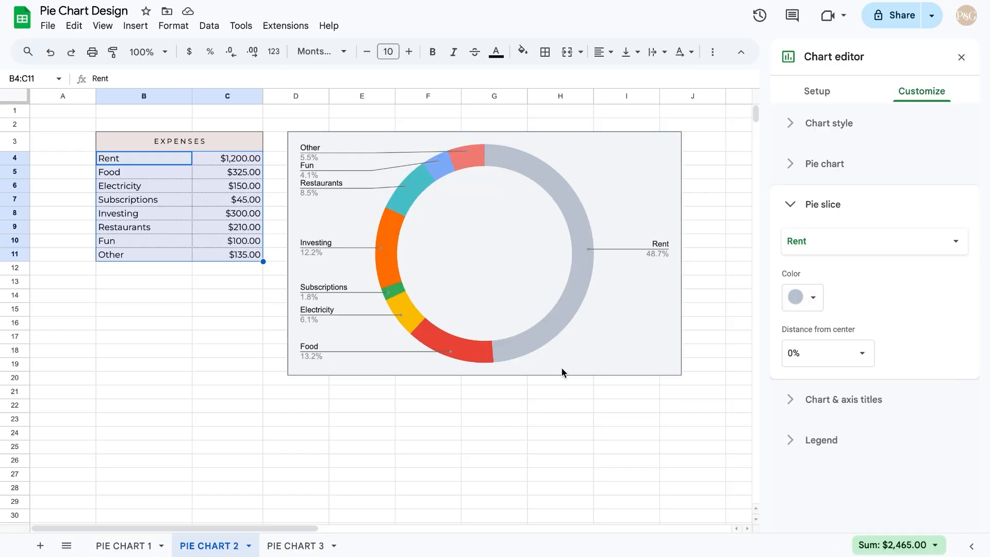
Give the Food slice a custom muted dark gray-green color
{"action": "left_click", "coordinate": [486, 344]}
{"action": "left_click", "coordinate": [810, 297]}
{"action": "scroll", "coordinate": [846, 465], "scroll_direction": "down", "scroll_amount": 2}
{"action": "left_click", "coordinate": [837, 531]}
{"action": "left_click_drag", "start_coordinate": [486, 287], "coordinate": [531, 288]}
{"action": "left_click_drag", "start_coordinate": [441, 213], "coordinate": [443, 212]}
{"action": "left_click", "coordinate": [562, 373]}
Give the Electricity slice the custom pale gray-teal color #b3cbcb
{"action": "left_click", "coordinate": [843, 240]}
{"action": "left_click", "coordinate": [825, 260]}
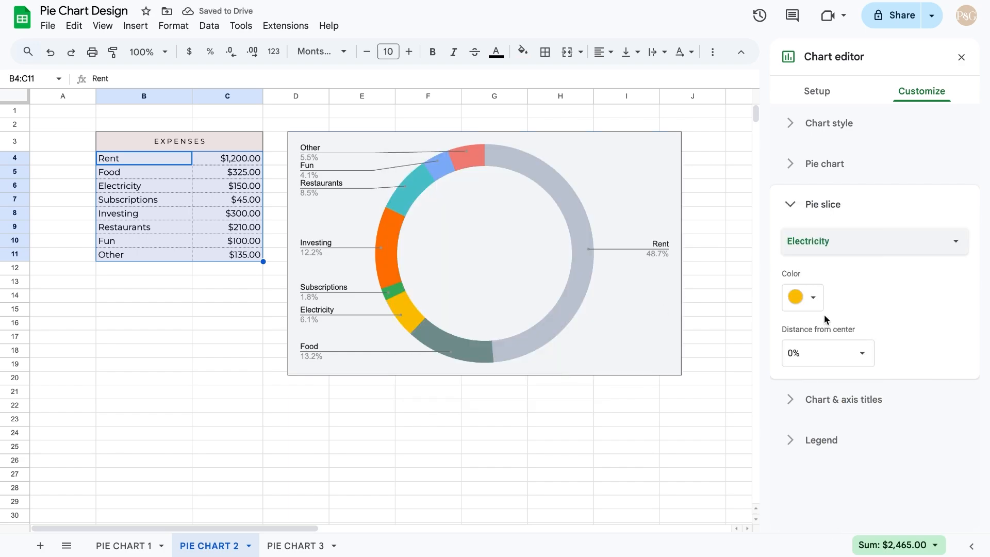
{"action": "left_click", "coordinate": [803, 297]}
{"action": "left_click", "coordinate": [838, 538]}
{"action": "left_click_drag", "start_coordinate": [492, 287], "coordinate": [533, 286]}
{"action": "left_click", "coordinate": [425, 186]}
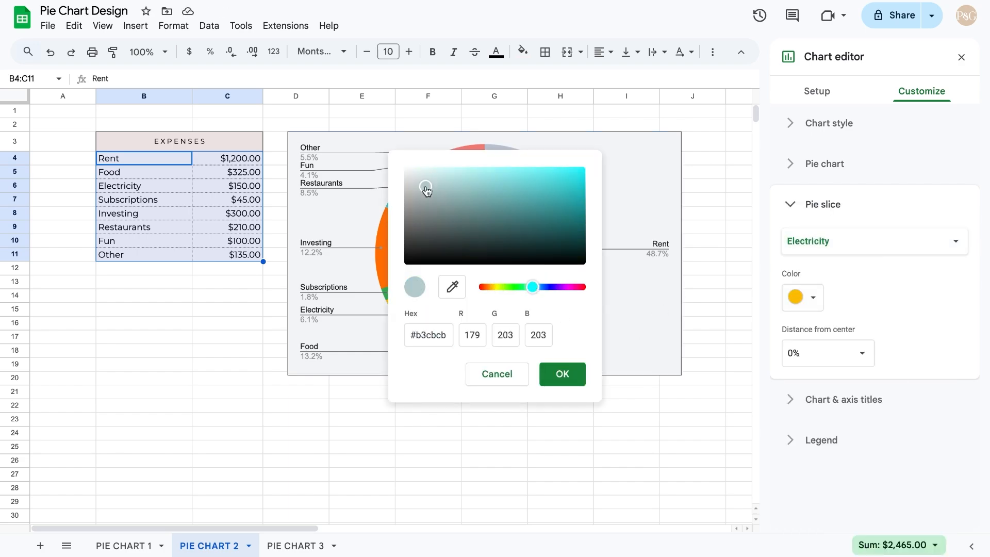
{"action": "left_click", "coordinate": [562, 374]}
Recolor the Subscriptions slice with a custom very light blue-teal
{"action": "left_click", "coordinate": [843, 240]}
{"action": "left_click", "coordinate": [835, 268]}
{"action": "left_click", "coordinate": [803, 297]}
{"action": "scroll", "coordinate": [846, 465], "scroll_direction": "down", "scroll_amount": 2}
{"action": "left_click", "coordinate": [883, 542]}
{"action": "left_click_drag", "start_coordinate": [521, 287], "coordinate": [534, 288]}
{"action": "left_click", "coordinate": [427, 181]}
{"action": "left_click", "coordinate": [562, 373]}
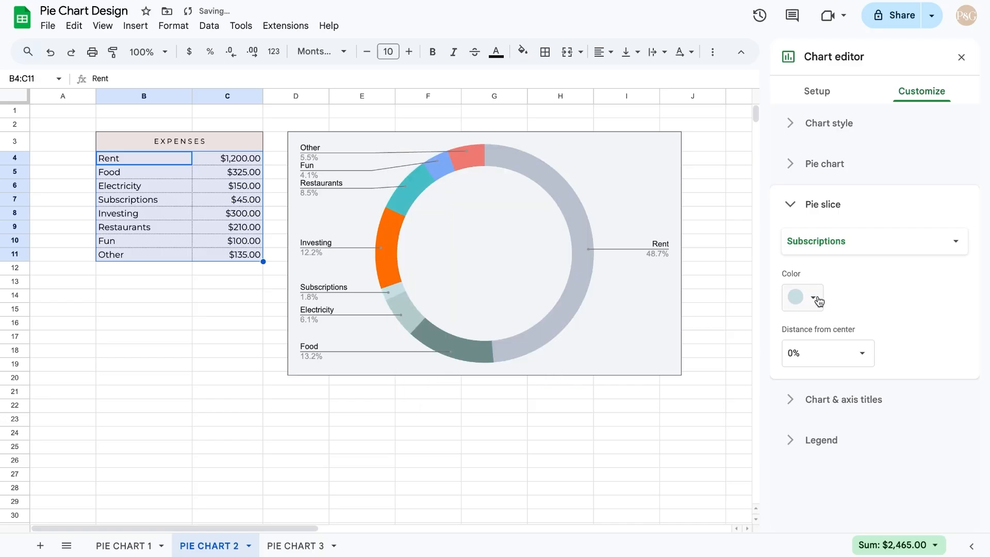
Recolor the Investing slice with a custom slate gray
{"action": "left_click", "coordinate": [830, 241]}
{"action": "left_click", "coordinate": [829, 258]}
{"action": "left_click", "coordinate": [813, 298]}
{"action": "left_click", "coordinate": [883, 531]}
{"action": "left_click", "coordinate": [536, 288]}
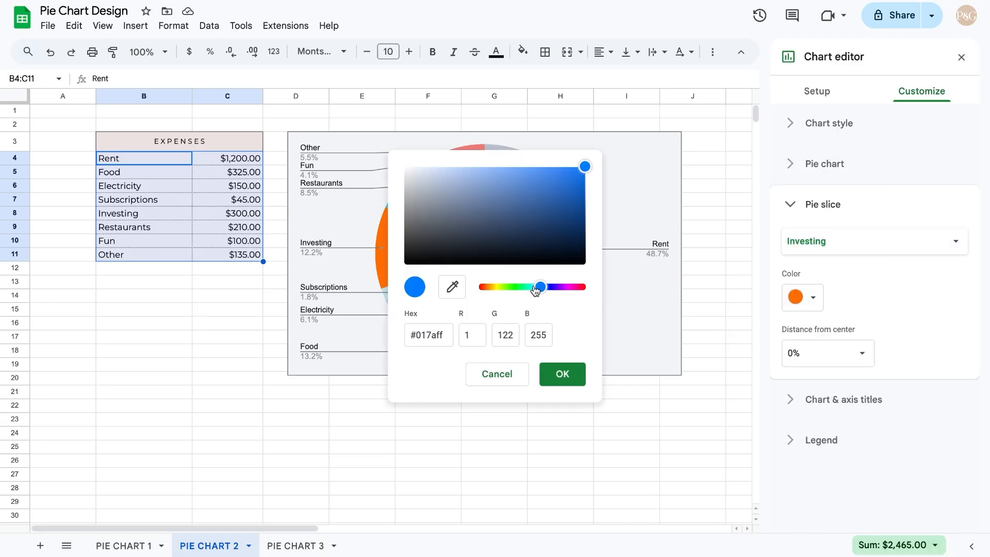
{"action": "left_click_drag", "start_coordinate": [449, 206], "coordinate": [443, 206]}
{"action": "left_click", "coordinate": [562, 374]}
Recolor the Restaurants slice with a custom dark slate blue
{"action": "left_click", "coordinate": [831, 241]}
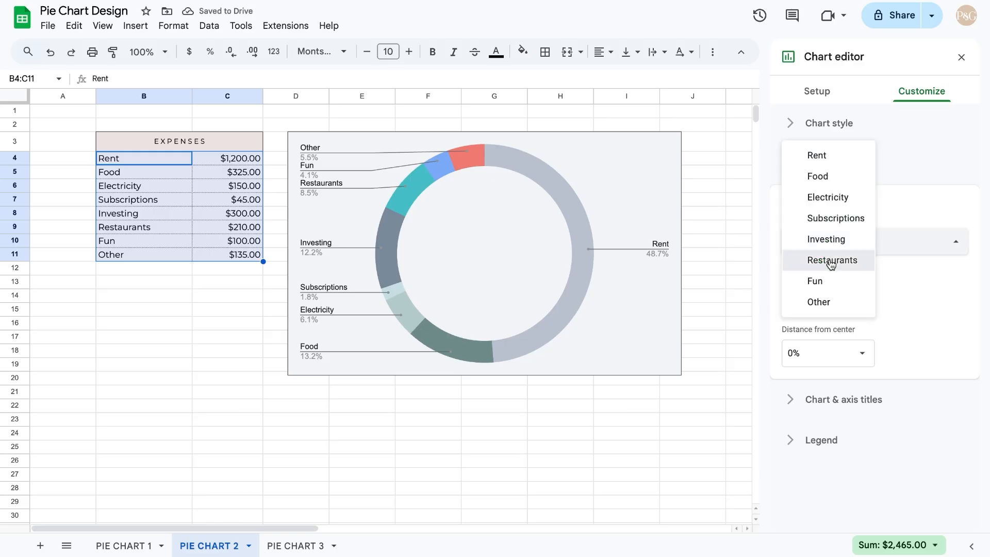
{"action": "left_click", "coordinate": [846, 261]}
{"action": "left_click", "coordinate": [803, 297]}
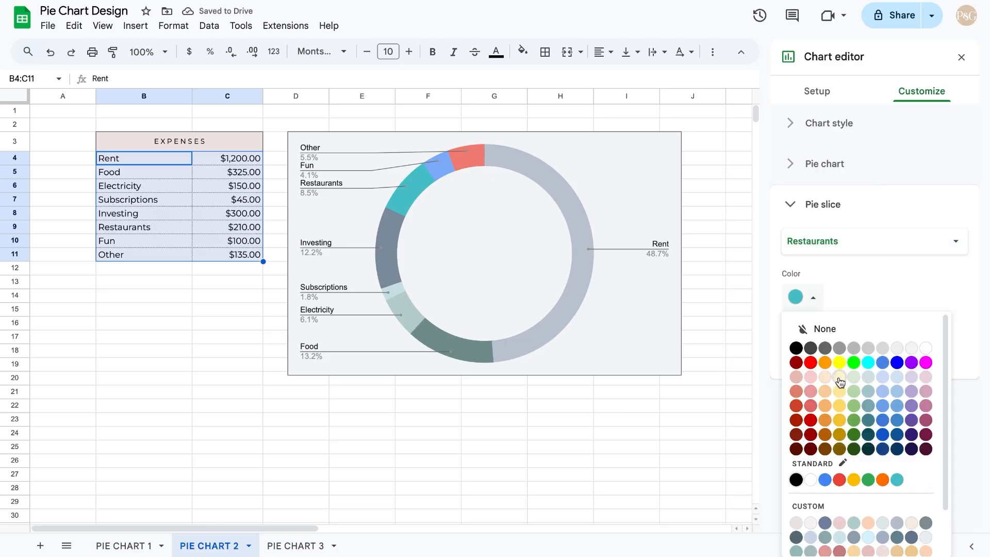
{"action": "left_click", "coordinate": [800, 530]}
{"action": "left_click_drag", "start_coordinate": [530, 287], "coordinate": [542, 291]}
{"action": "left_click_drag", "start_coordinate": [521, 189], "coordinate": [471, 217]}
{"action": "left_click", "coordinate": [562, 374]}
Recolor the Fun slice with a custom very light gray
{"action": "left_click", "coordinate": [846, 241]}
{"action": "left_click", "coordinate": [830, 265]}
{"action": "left_click", "coordinate": [803, 297]}
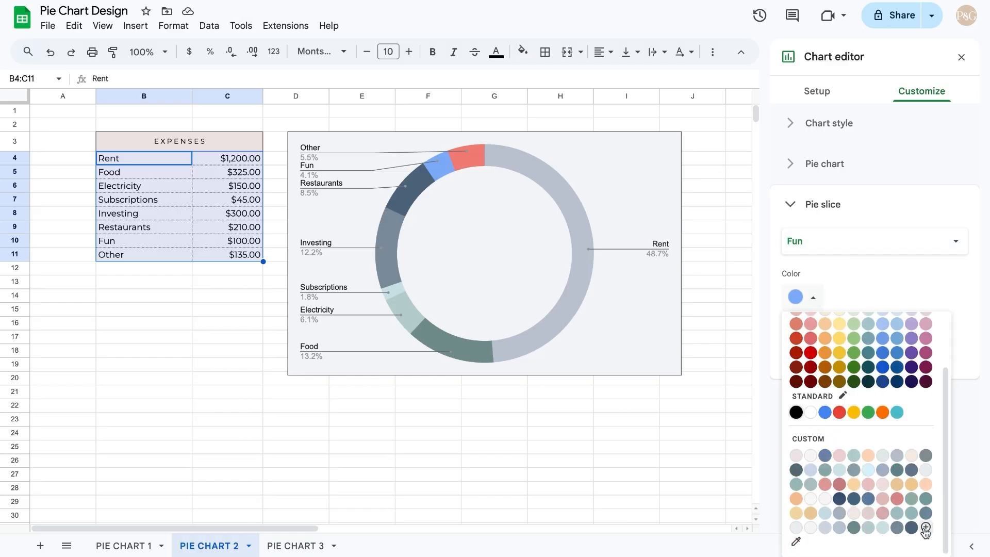
{"action": "left_click", "coordinate": [800, 534]}
{"action": "left_click", "coordinate": [418, 175]}
{"action": "left_click_drag", "start_coordinate": [419, 175], "coordinate": [421, 176]}
{"action": "left_click_drag", "start_coordinate": [540, 288], "coordinate": [539, 289]}
{"action": "left_click", "coordinate": [412, 178]}
{"action": "left_click", "coordinate": [563, 374]}
Recolor the Other slice with a custom pale gray-green
{"action": "left_click", "coordinate": [877, 241]}
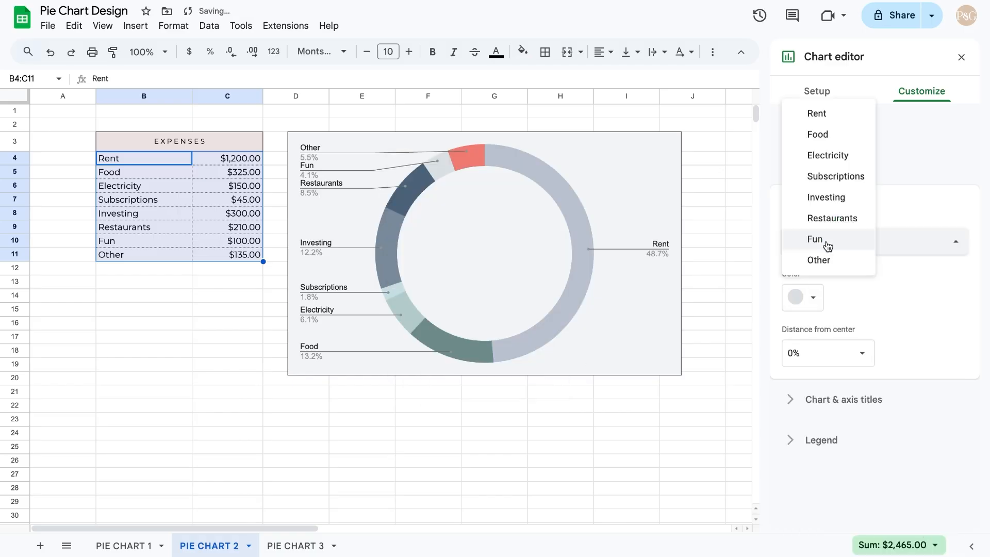
{"action": "left_click", "coordinate": [849, 259]}
{"action": "left_click", "coordinate": [803, 297]}
{"action": "left_click", "coordinate": [800, 535]}
{"action": "left_click_drag", "start_coordinate": [490, 289], "coordinate": [532, 290]}
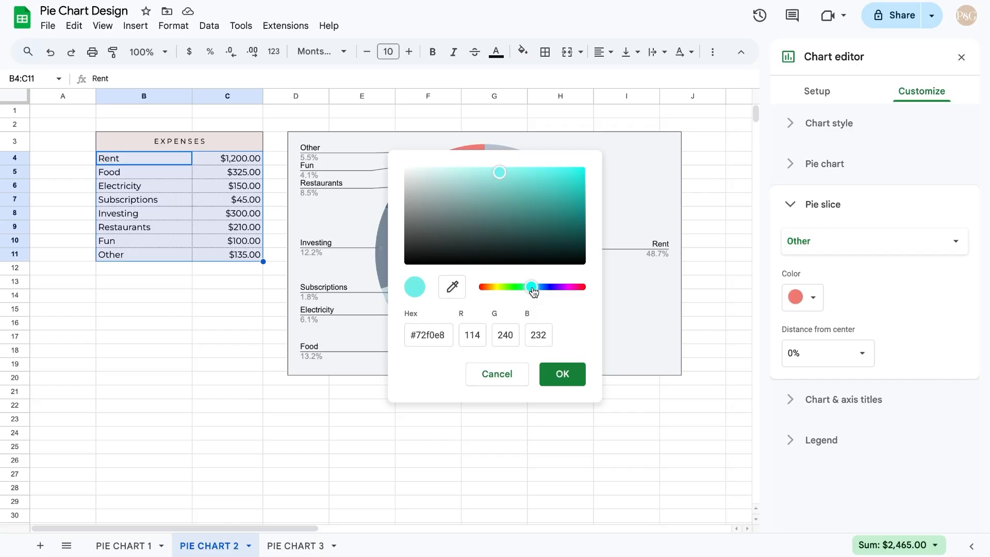
{"action": "left_click_drag", "start_coordinate": [430, 179], "coordinate": [427, 185]}
{"action": "left_click", "coordinate": [563, 374]}
Darken the Other slice in two passes, trying #a5c4c1 and settling on a deeper muted gray-green
{"action": "left_click", "coordinate": [803, 297]}
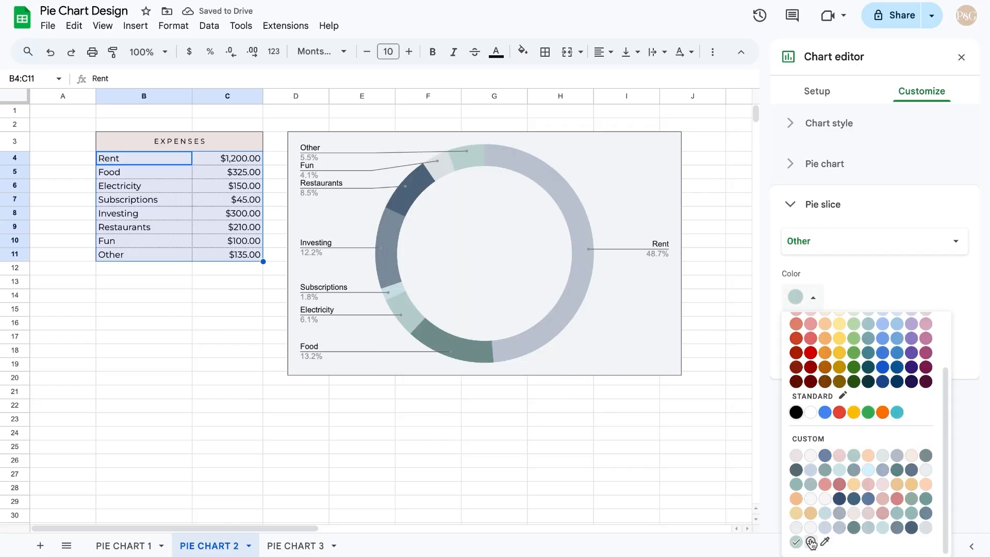
{"action": "left_click", "coordinate": [800, 535]}
{"action": "left_click", "coordinate": [434, 190]}
{"action": "left_click", "coordinate": [562, 374]}
{"action": "left_click", "coordinate": [803, 297]}
{"action": "left_click", "coordinate": [800, 535]}
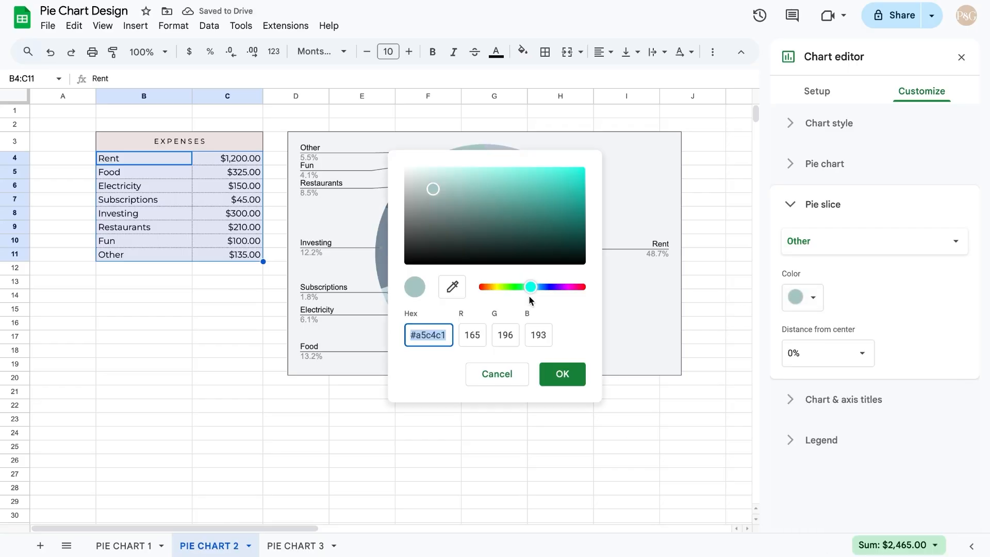
{"action": "left_click", "coordinate": [436, 198]}
{"action": "left_click", "coordinate": [563, 374]}
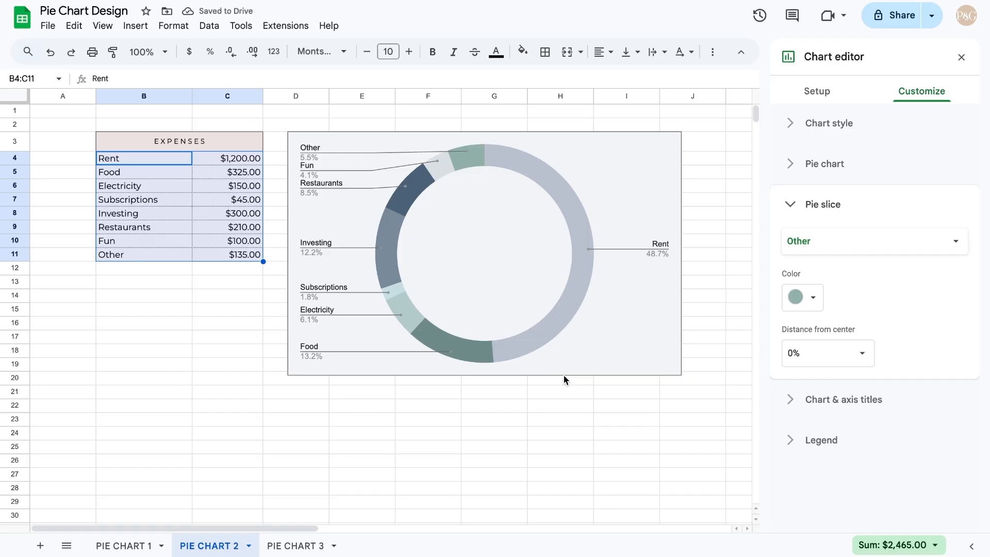
Lighten the Restaurants slice to a softer custom slate blue
{"action": "left_click", "coordinate": [877, 241]}
{"action": "left_click", "coordinate": [831, 197]}
{"action": "left_click", "coordinate": [802, 297]}
{"action": "left_click", "coordinate": [840, 541]}
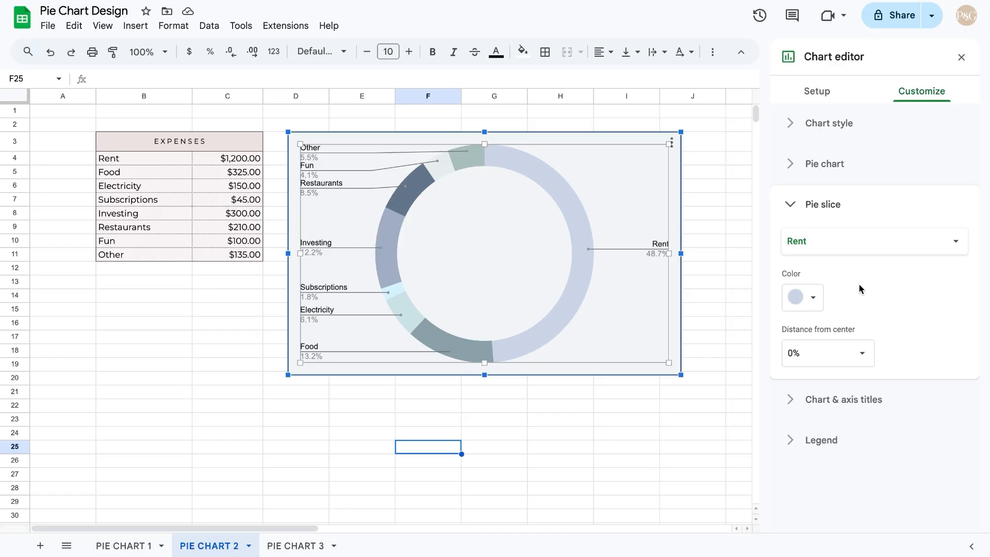
Change the chart's background to the custom very light gray #f5f6f7
{"action": "left_click", "coordinate": [824, 124]}
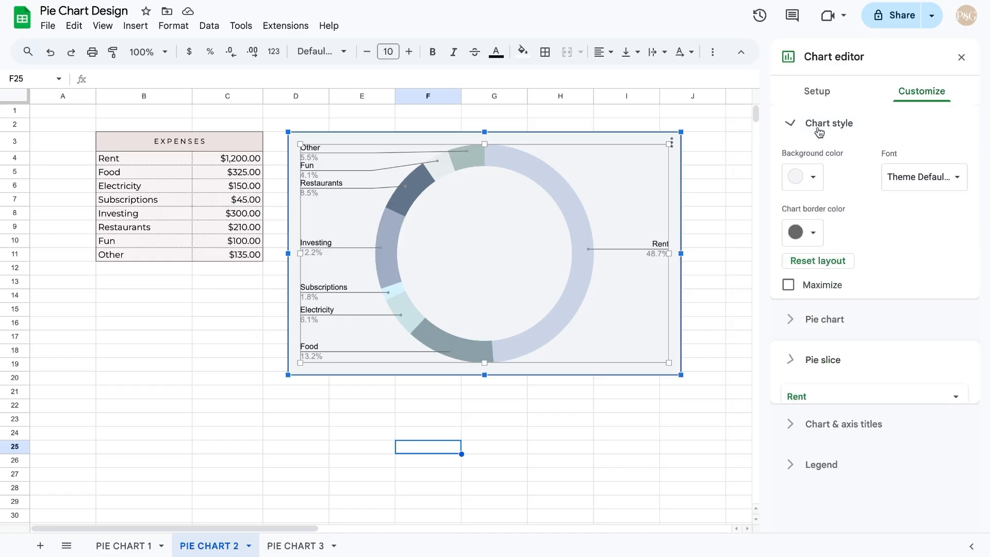
{"action": "left_click", "coordinate": [812, 175]}
{"action": "left_click", "coordinate": [810, 502]}
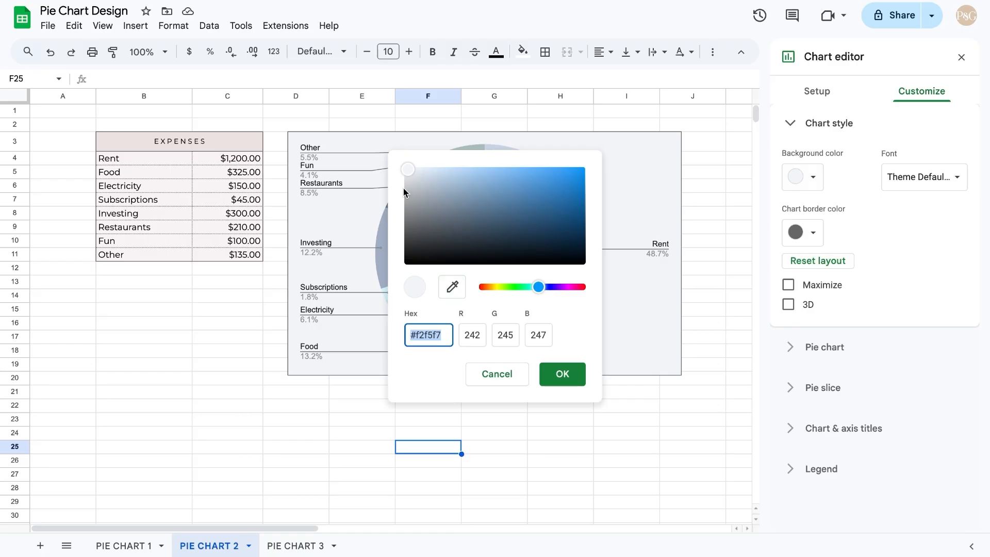
{"action": "type", "text": "#f5f6f7"}
{"action": "left_click", "coordinate": [564, 375]}
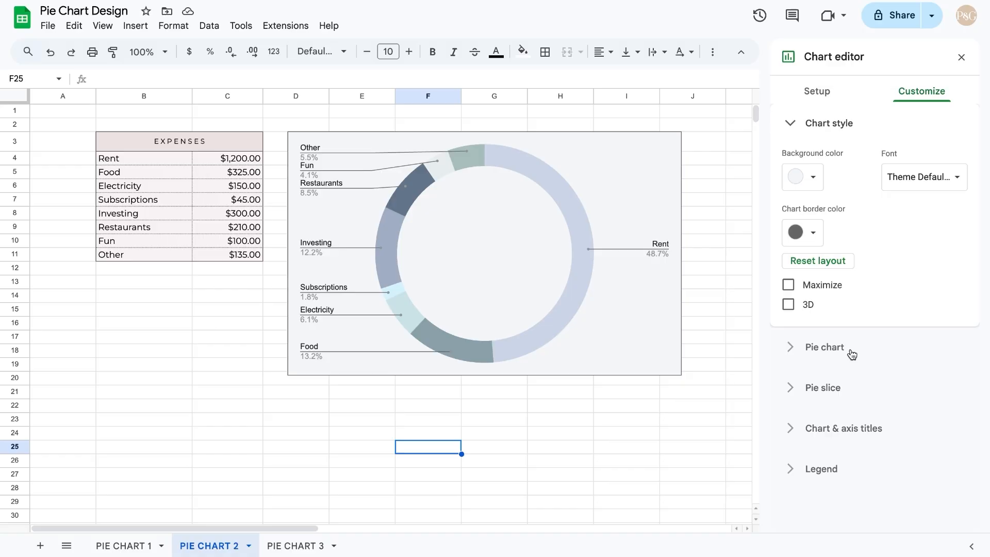
Set the chart's legend position to Right and close the chart settings
{"action": "left_click", "coordinate": [836, 469]}
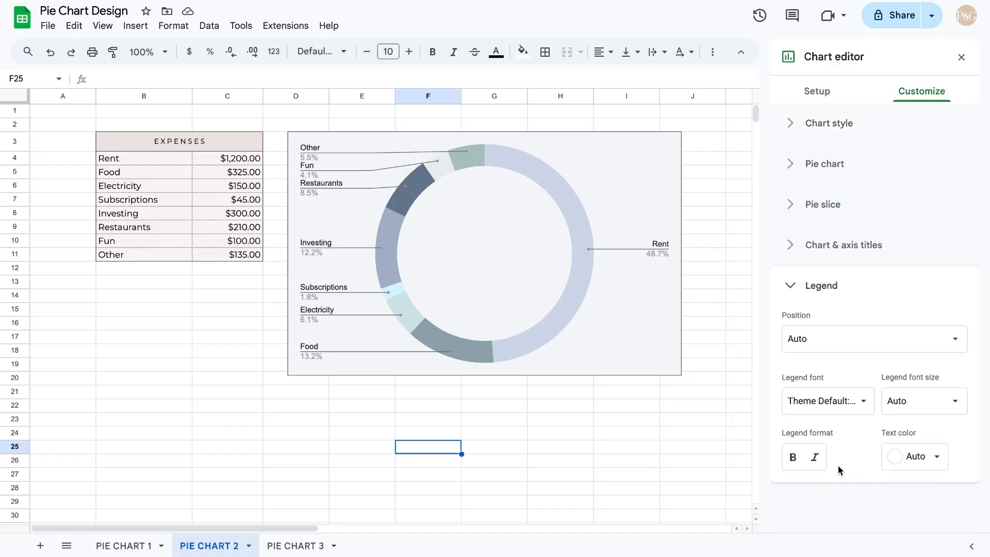
{"action": "left_click", "coordinate": [856, 338]}
{"action": "left_click", "coordinate": [863, 278]}
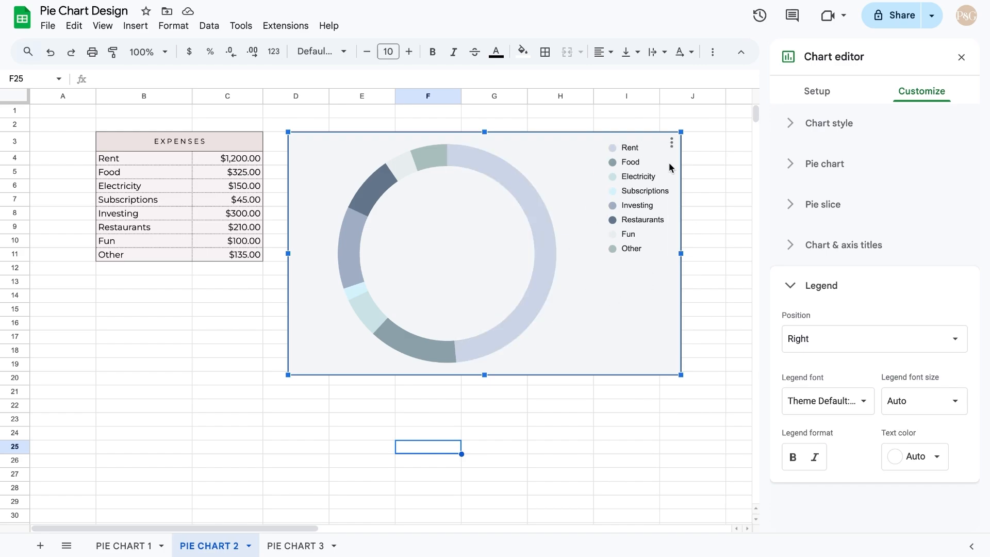
{"action": "left_click", "coordinate": [583, 412]}
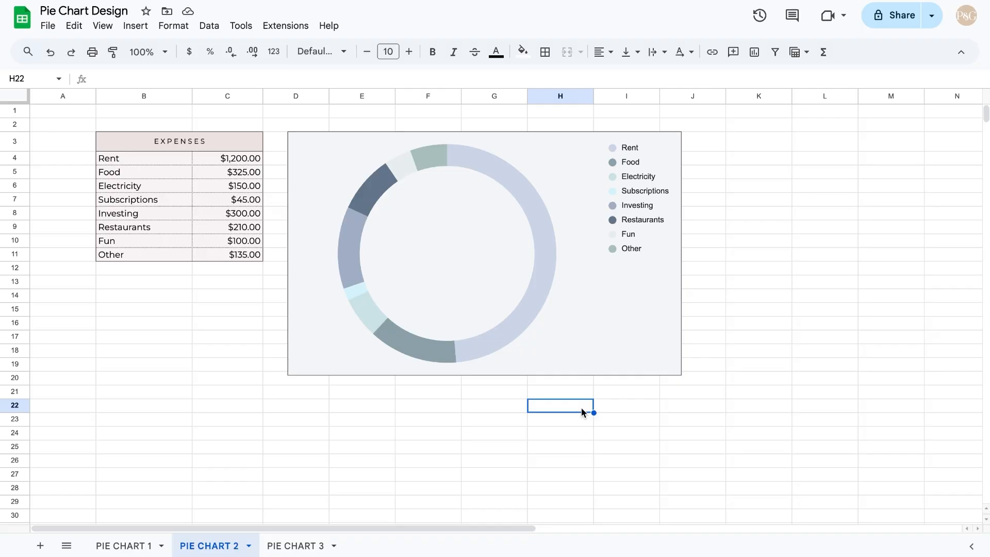
Check the amount and percentage tooltips of the slices around the donut ring
{"action": "left_click", "coordinate": [538, 291]}
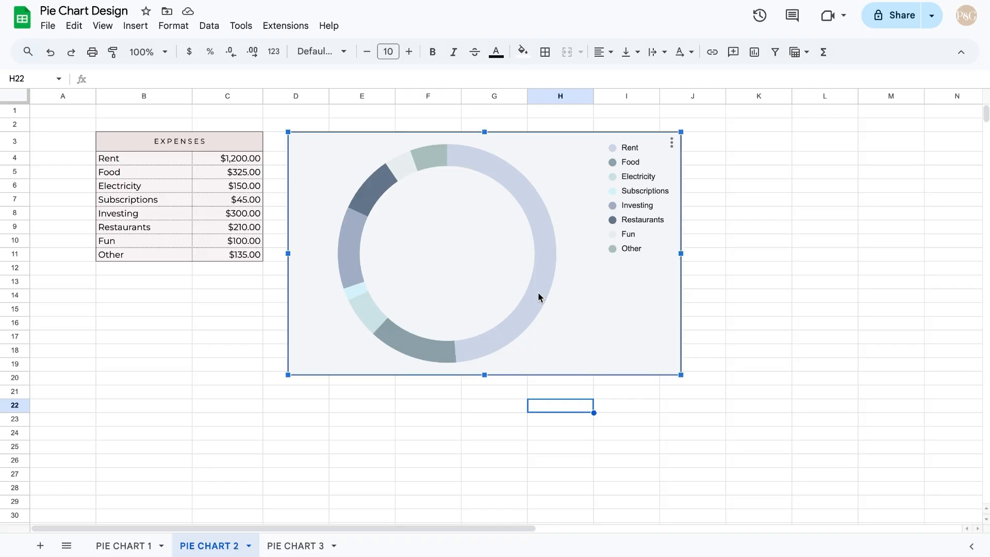
{"action": "mouse_move", "coordinate": [373, 326]}
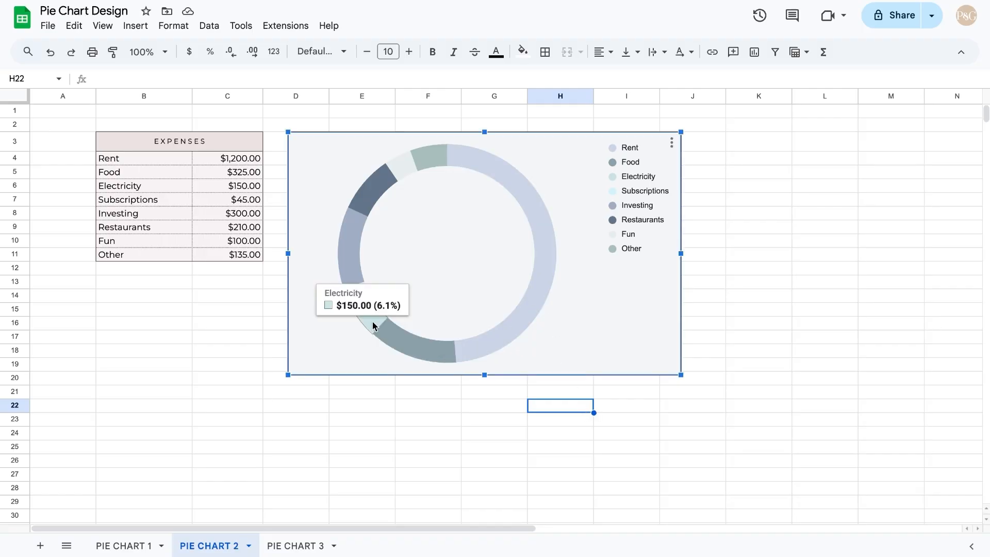
{"action": "mouse_move", "coordinate": [362, 295]}
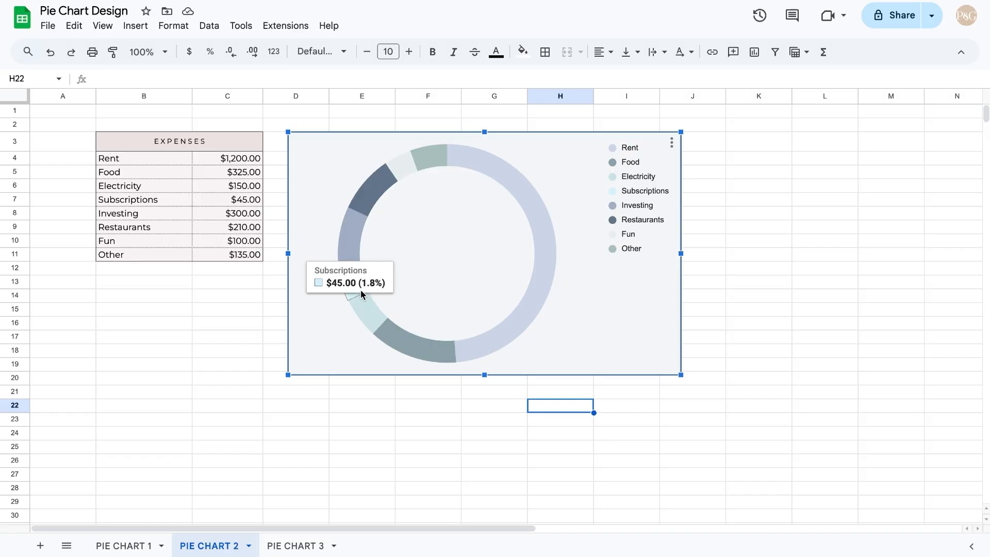
{"action": "mouse_move", "coordinate": [349, 267]}
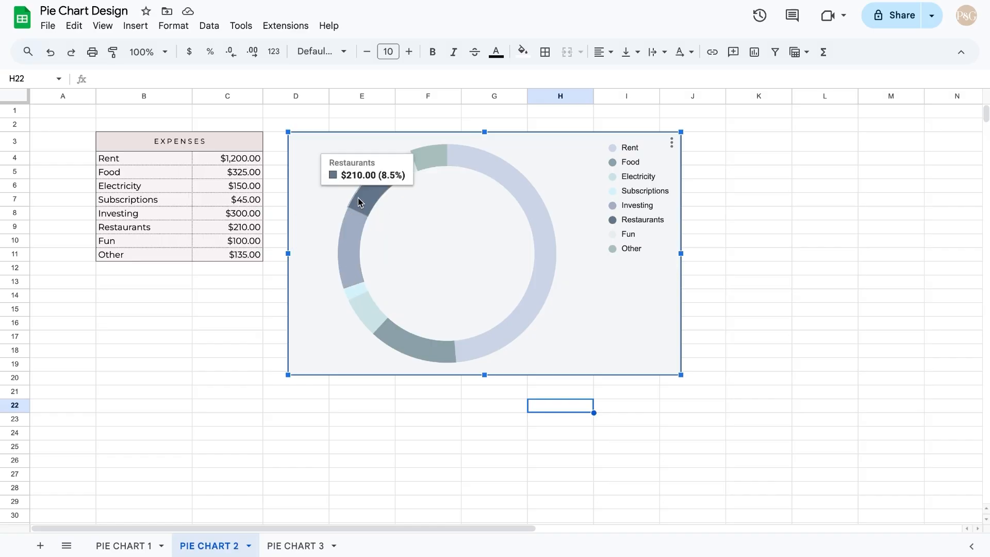
{"action": "mouse_move", "coordinate": [426, 163]}
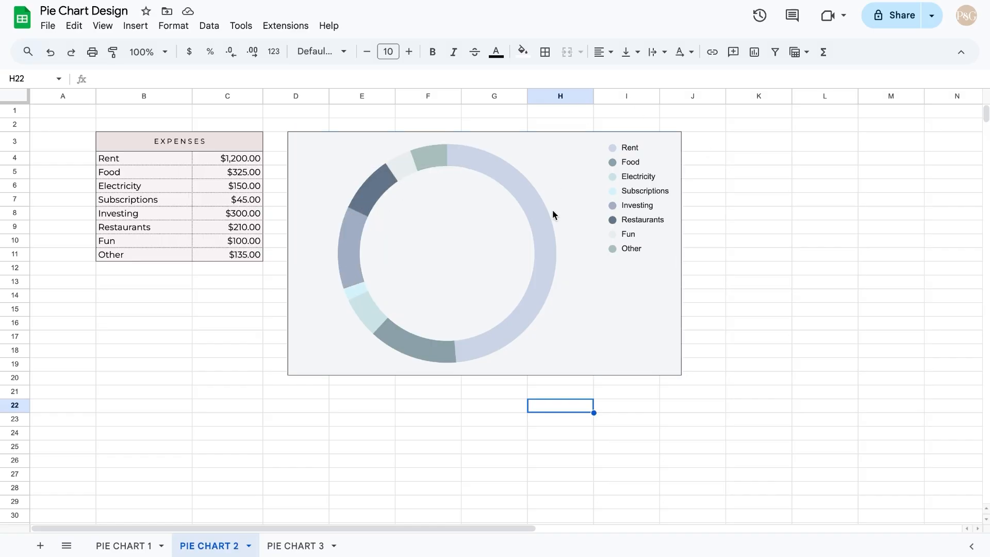
Try the donut chart without a legend by setting its legend position to None, and close the chart settings
{"action": "double_click", "coordinate": [642, 296]}
{"action": "left_click", "coordinate": [936, 98]}
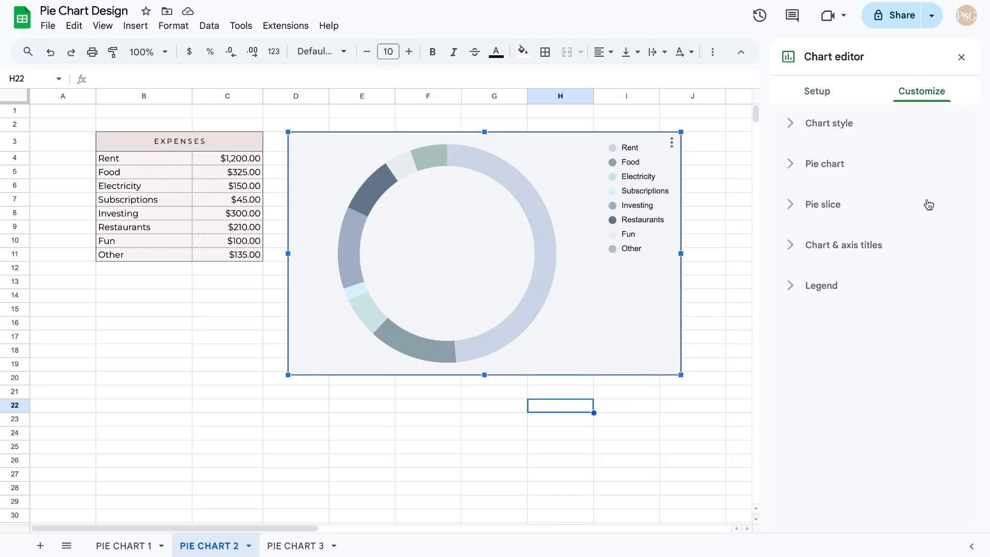
{"action": "left_click", "coordinate": [872, 298]}
{"action": "left_click", "coordinate": [882, 343]}
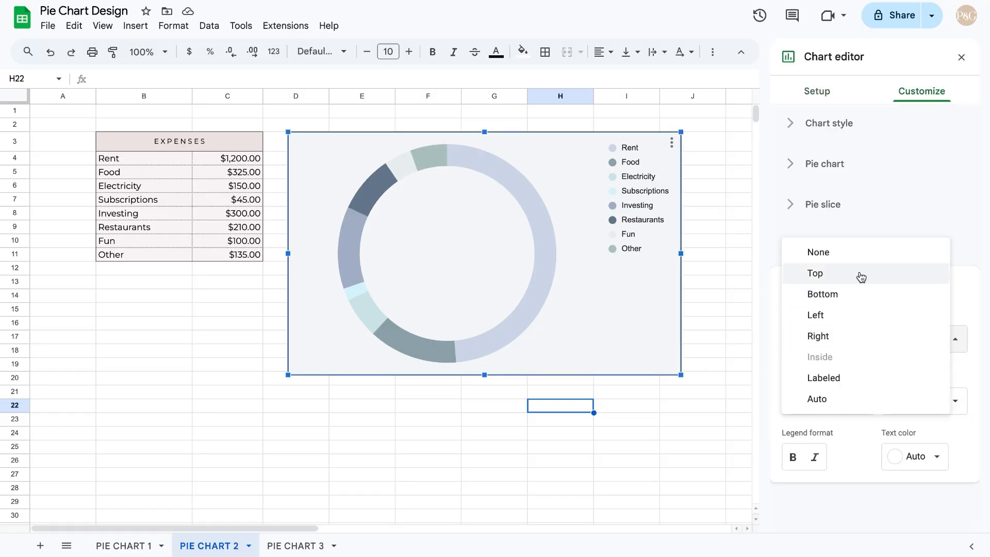
{"action": "left_click", "coordinate": [850, 253]}
{"action": "left_click", "coordinate": [658, 446]}
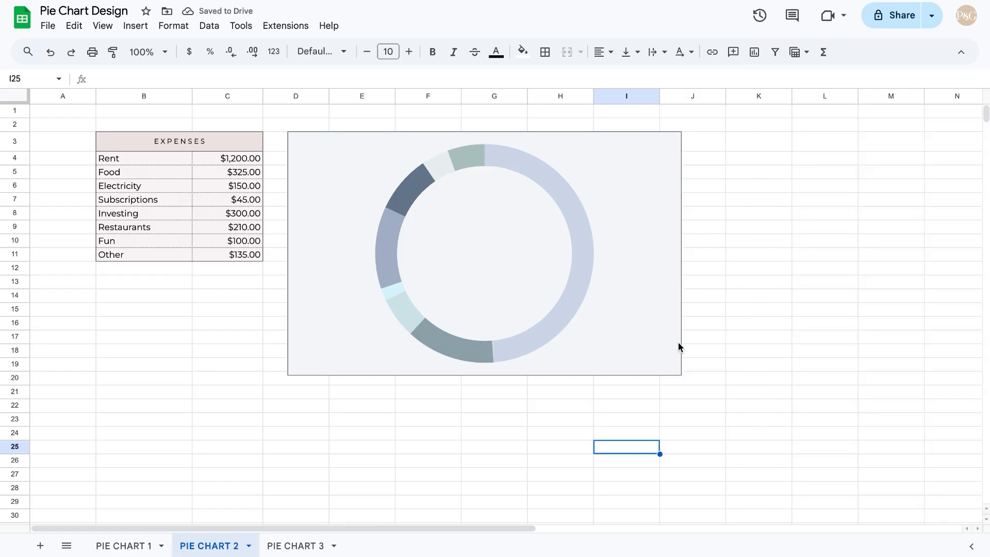
Inspect the chart's slices without a legend, and undo the legend removal
{"action": "left_click", "coordinate": [577, 212]}
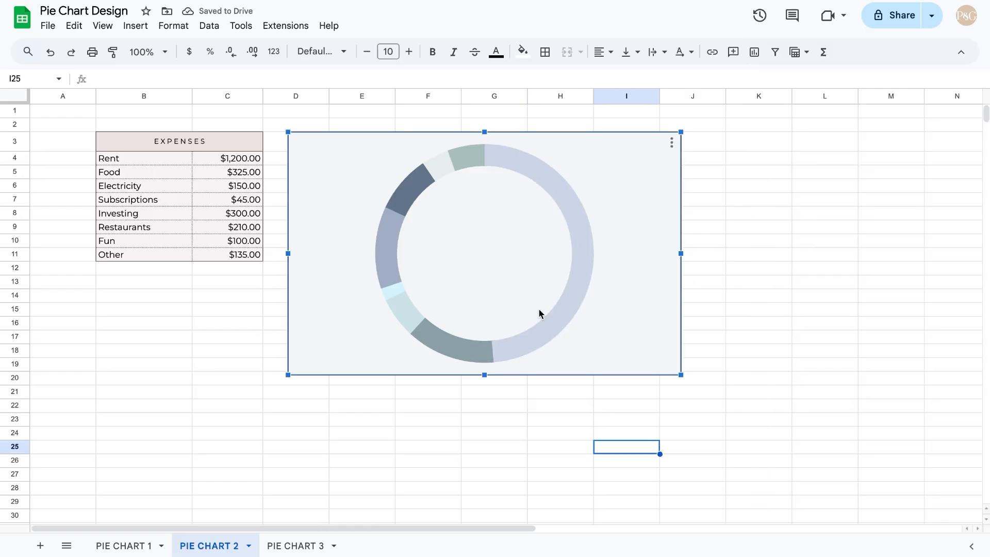
{"action": "mouse_move", "coordinate": [475, 352]}
{"action": "key", "text": "ctrl+z"}
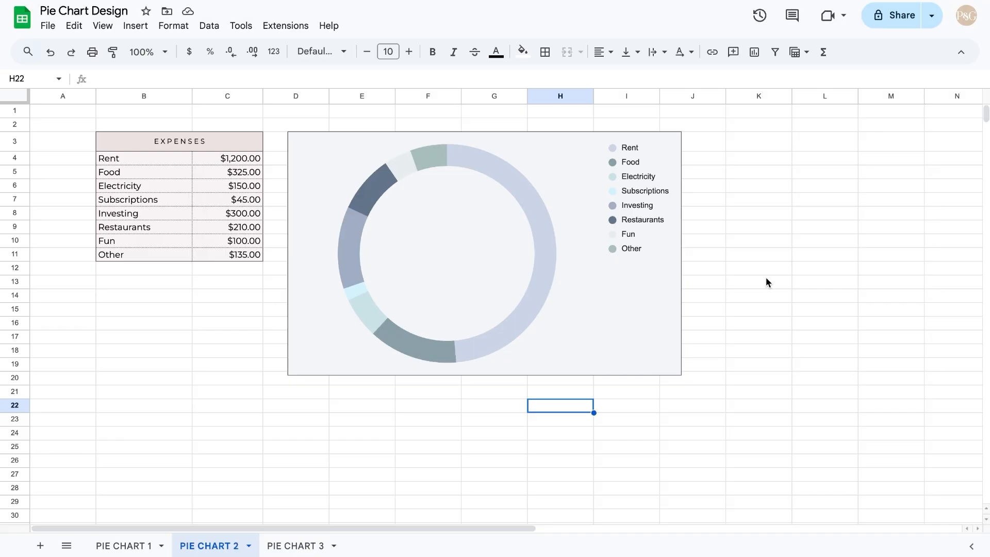
Reduce the donut chart's height so its lower edge sits at about row 14
{"action": "left_click", "coordinate": [631, 310]}
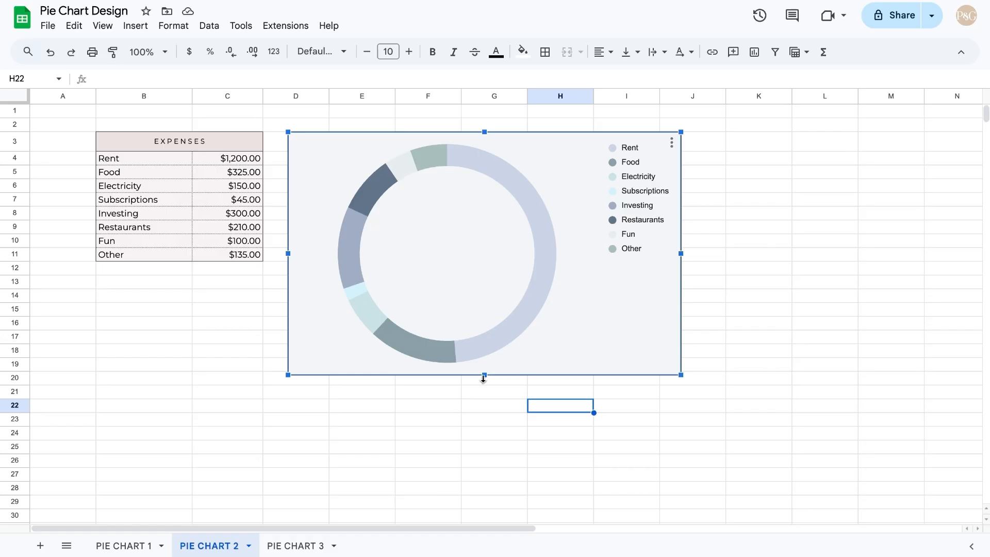
{"action": "left_click_drag", "start_coordinate": [484, 377], "coordinate": [485, 293]}
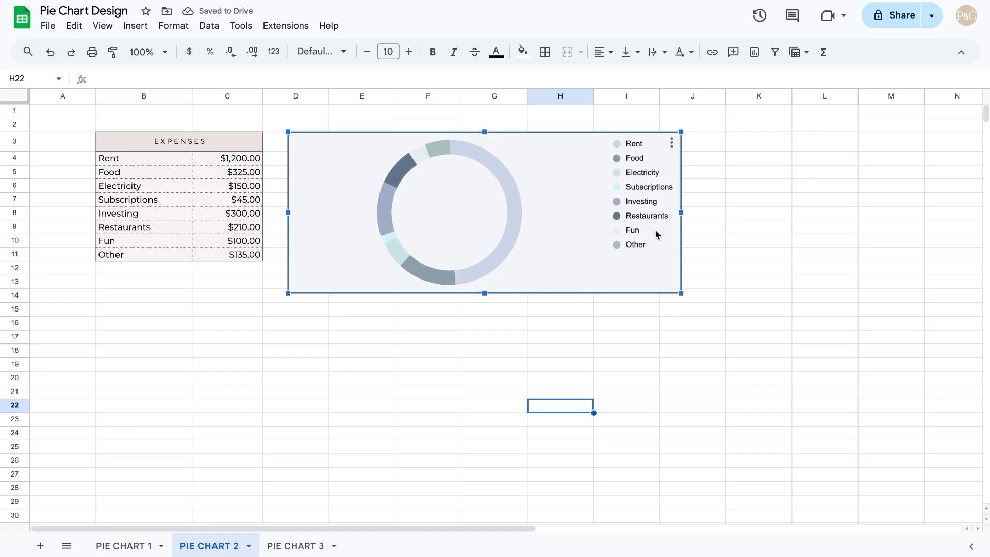
Move the legend closer to the donut ring and narrow the chart so its left edge sits near the start of column F
{"action": "double_click", "coordinate": [658, 235]}
{"action": "left_click_drag", "start_coordinate": [657, 231], "coordinate": [582, 252]}
{"action": "left_click_drag", "start_coordinate": [288, 212], "coordinate": [411, 213]}
Narrow the plot area so the donut ring clears the legend, and nudge the legend slightly to the right
{"action": "left_click", "coordinate": [617, 212]}
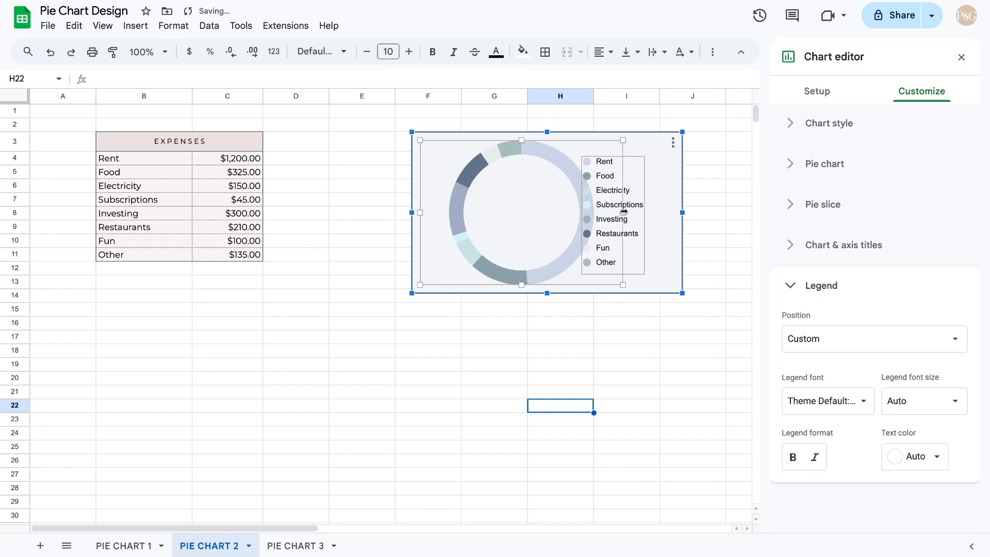
{"action": "left_click_drag", "start_coordinate": [617, 212], "coordinate": [586, 212]}
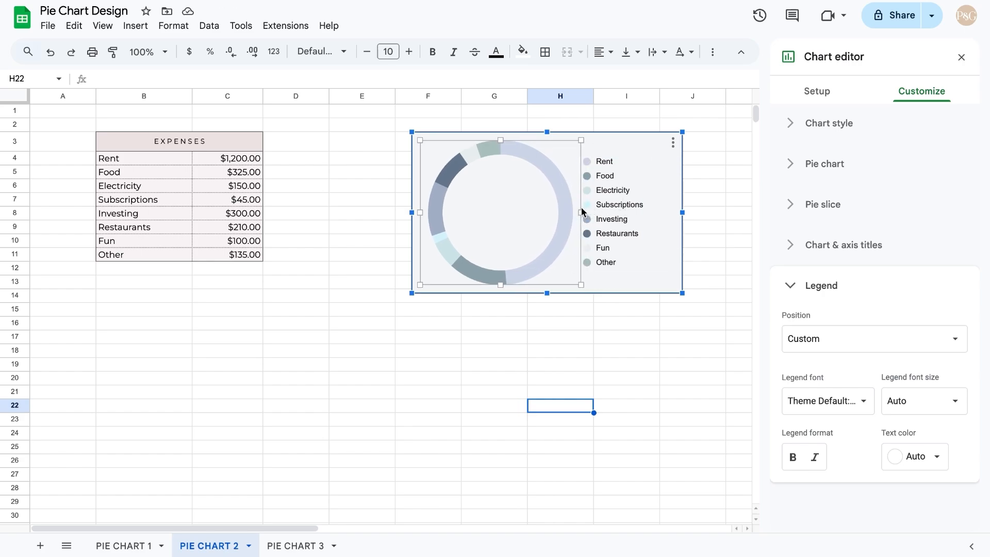
{"action": "left_click_drag", "start_coordinate": [643, 225], "coordinate": [650, 224]}
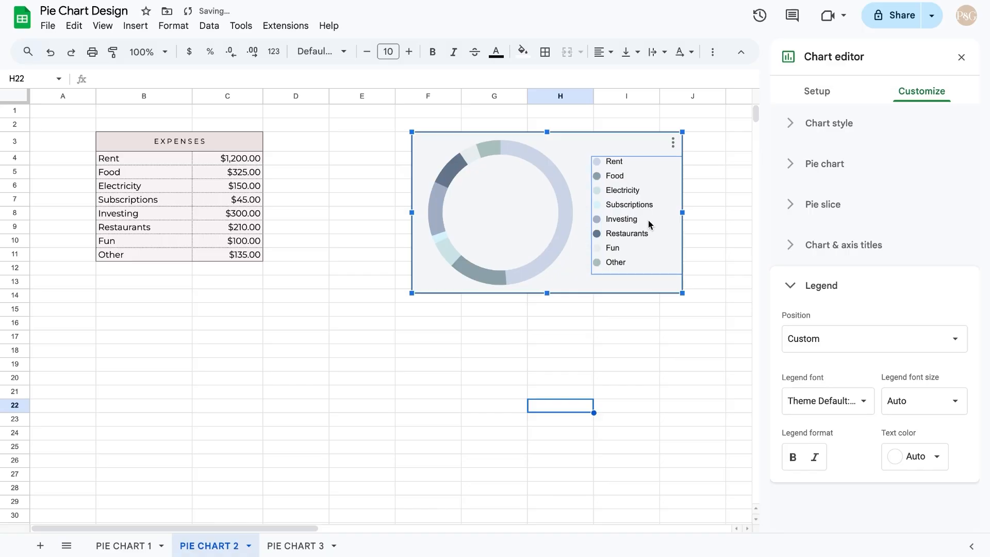
Shrink the donut's plot area slightly from its lower, upper and left edges to leave more margin around the ring
{"action": "left_click", "coordinate": [531, 224]}
{"action": "left_click_drag", "start_coordinate": [500, 286], "coordinate": [500, 282]}
{"action": "left_click", "coordinate": [505, 149]}
{"action": "left_click_drag", "start_coordinate": [500, 141], "coordinate": [501, 146]}
{"action": "left_click", "coordinate": [476, 207]}
{"action": "left_click_drag", "start_coordinate": [420, 213], "coordinate": [429, 214]}
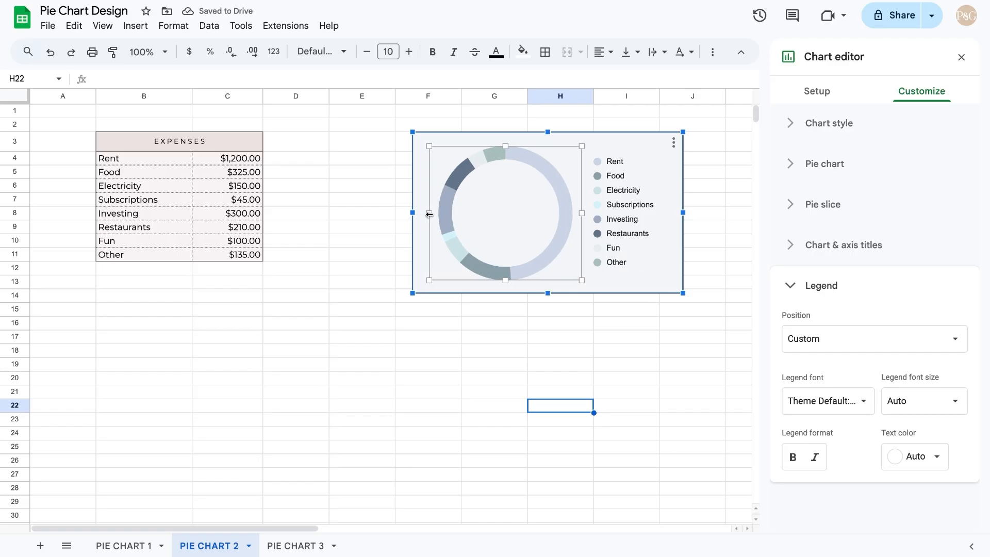
Reduce the donut chart's height from both edges so it spans about rows 3 to 13, and nudge the legend slightly upward
{"action": "left_click", "coordinate": [363, 214]}
{"action": "double_click", "coordinate": [500, 273]}
{"action": "left_click_drag", "start_coordinate": [548, 294], "coordinate": [548, 279]}
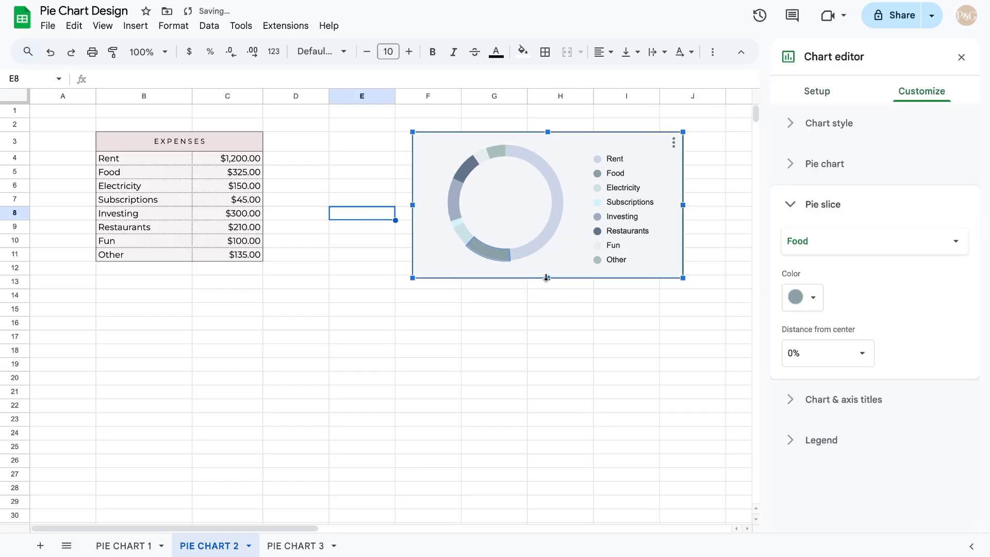
{"action": "left_click_drag", "start_coordinate": [548, 132], "coordinate": [548, 142]}
{"action": "double_click", "coordinate": [608, 231]}
{"action": "left_click", "coordinate": [562, 296]}
{"action": "double_click", "coordinate": [664, 264]}
{"action": "left_click_drag", "start_coordinate": [664, 264], "coordinate": [665, 257]}
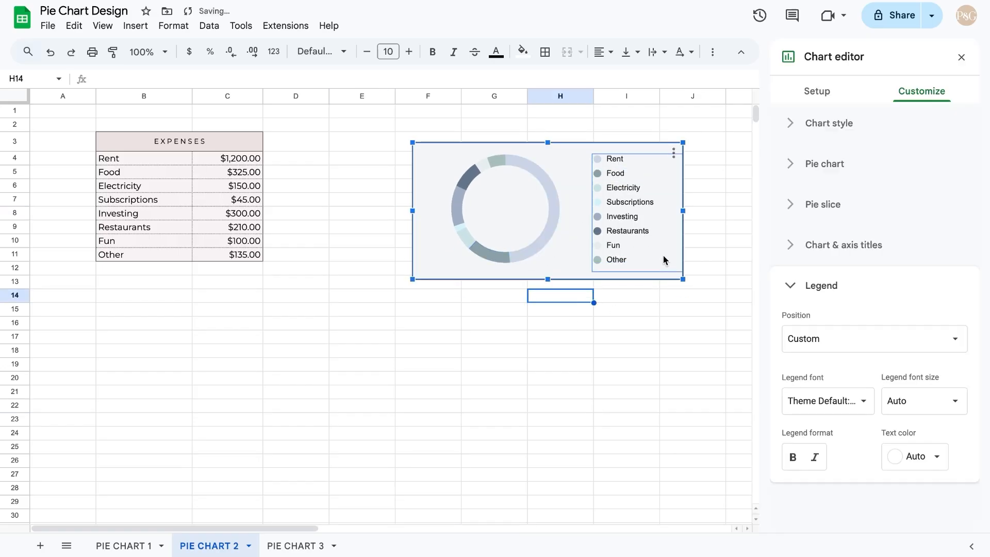
Narrow the donut chart further so its left edge sits near the middle of column F, and close the chart settings
{"action": "left_click", "coordinate": [536, 235]}
{"action": "left_click_drag", "start_coordinate": [413, 210], "coordinate": [446, 211]}
{"action": "left_click", "coordinate": [377, 274]}
{"action": "double_click", "coordinate": [513, 188]}
{"action": "left_click", "coordinate": [422, 312]}
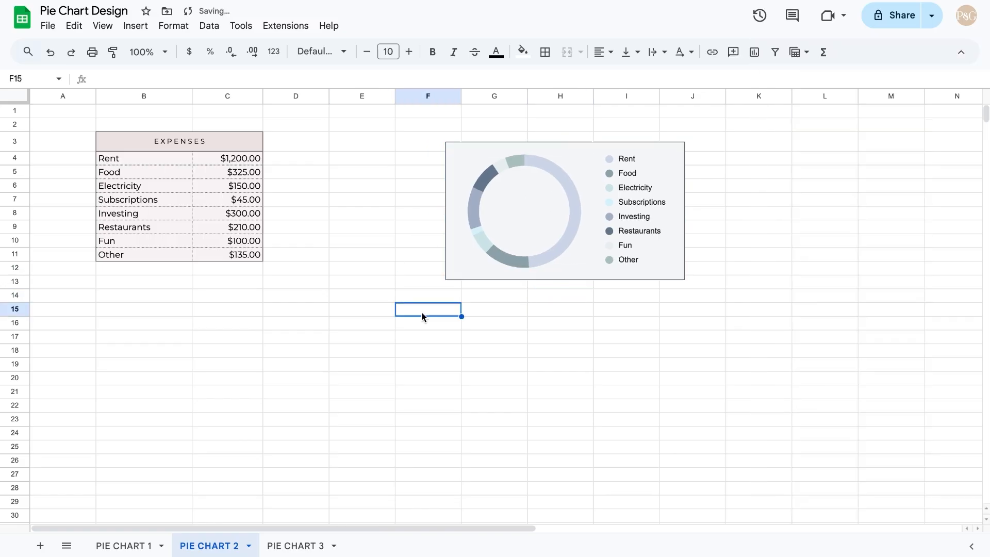
Move the donut chart beside the expenses table, starting mid-column D at row 3, and deselect it
{"action": "left_click", "coordinate": [590, 236]}
{"action": "left_click_drag", "start_coordinate": [587, 260], "coordinate": [439, 247]}
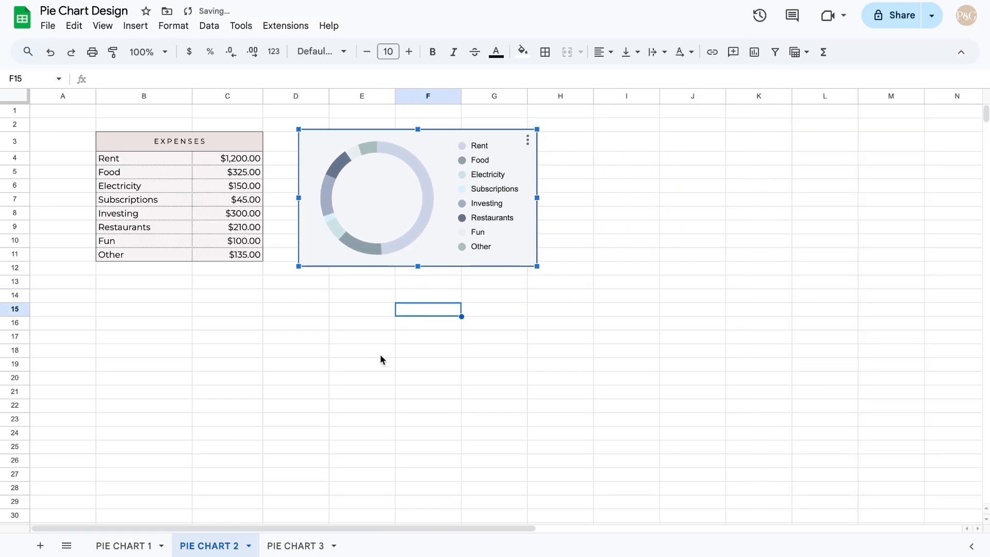
{"action": "left_click", "coordinate": [363, 380]}
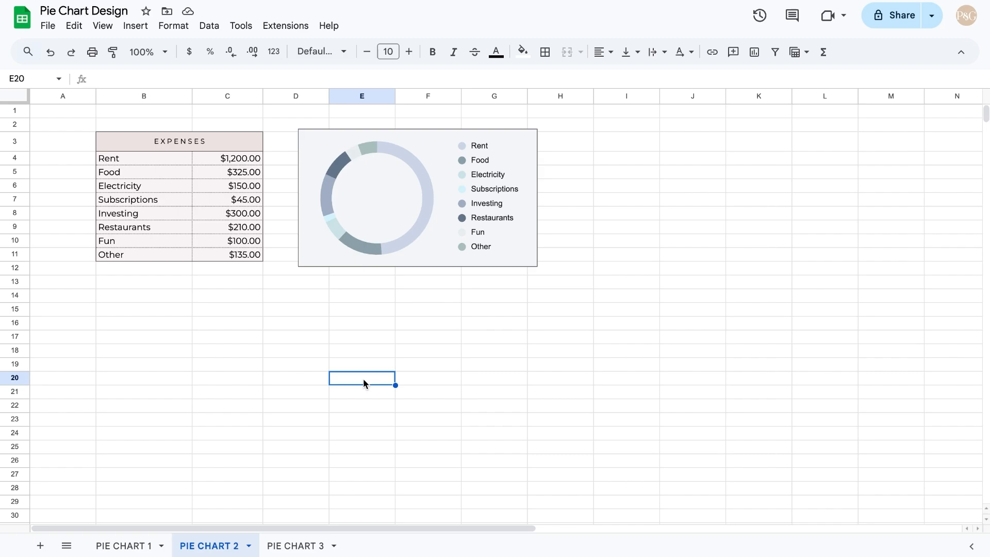
Set the donut chart's legend font to Serif, nudge the legend down slightly, and close the chart settings
{"action": "double_click", "coordinate": [509, 238]}
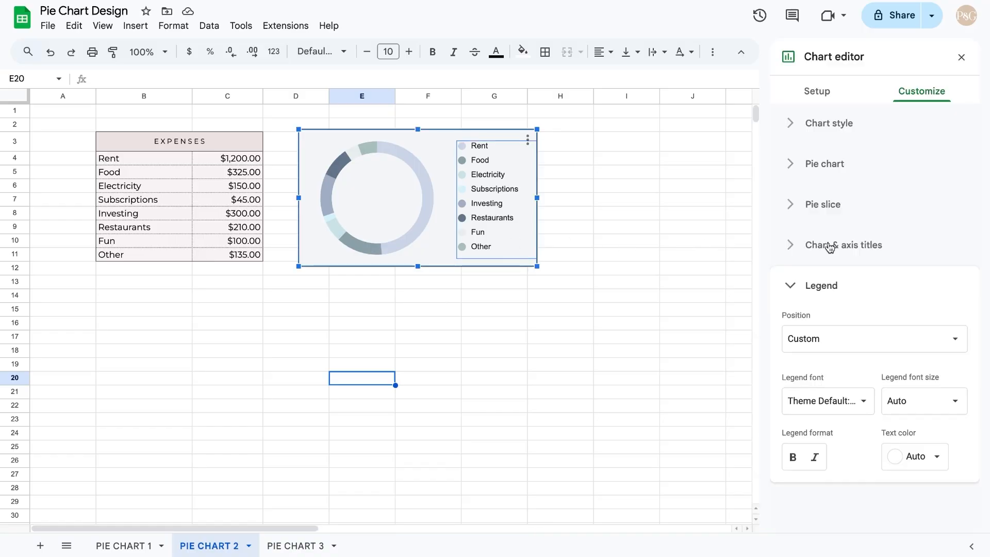
{"action": "left_click", "coordinate": [863, 403]}
{"action": "left_click", "coordinate": [842, 459]}
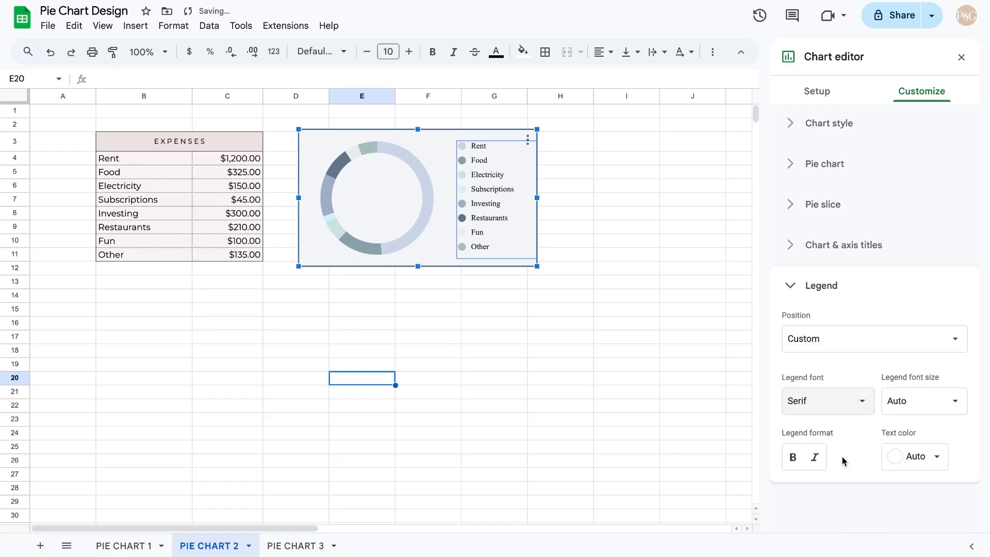
{"action": "left_click_drag", "start_coordinate": [525, 244], "coordinate": [525, 246]}
{"action": "left_click", "coordinate": [513, 335]}
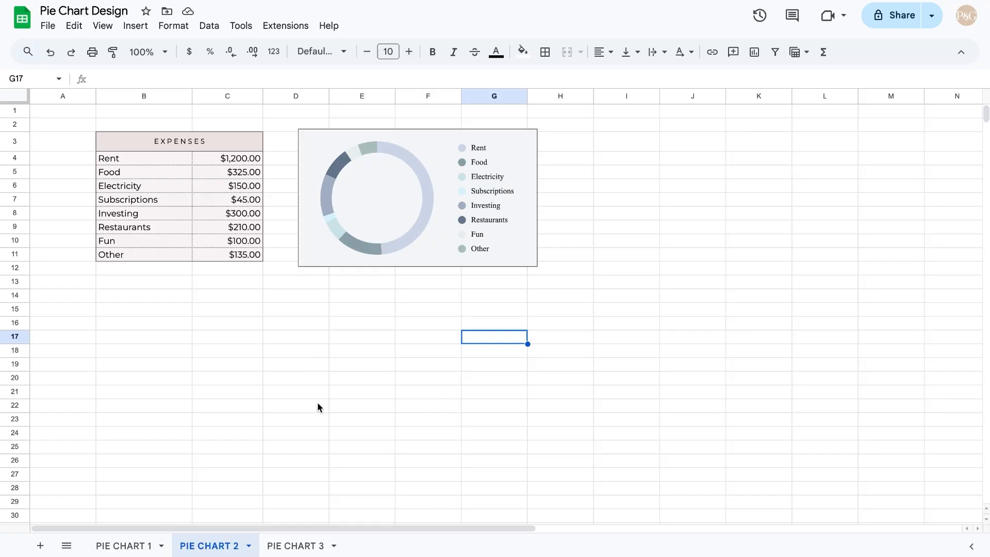
Insert a pie chart from the expenses in B4:C11 on the PIE CHART 3 sheet and place it beside the table
{"action": "left_click", "coordinate": [298, 549]}
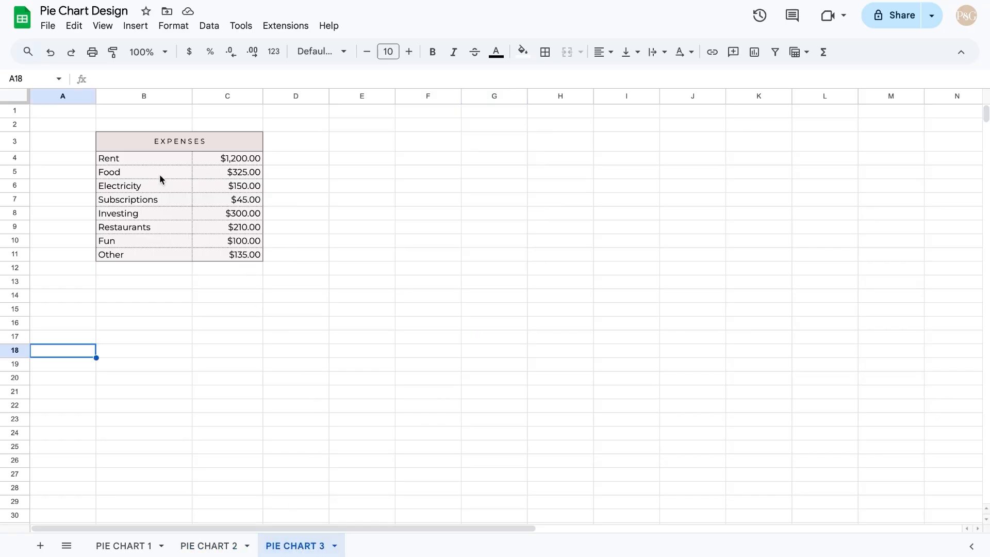
{"action": "left_click_drag", "start_coordinate": [151, 161], "coordinate": [238, 255]}
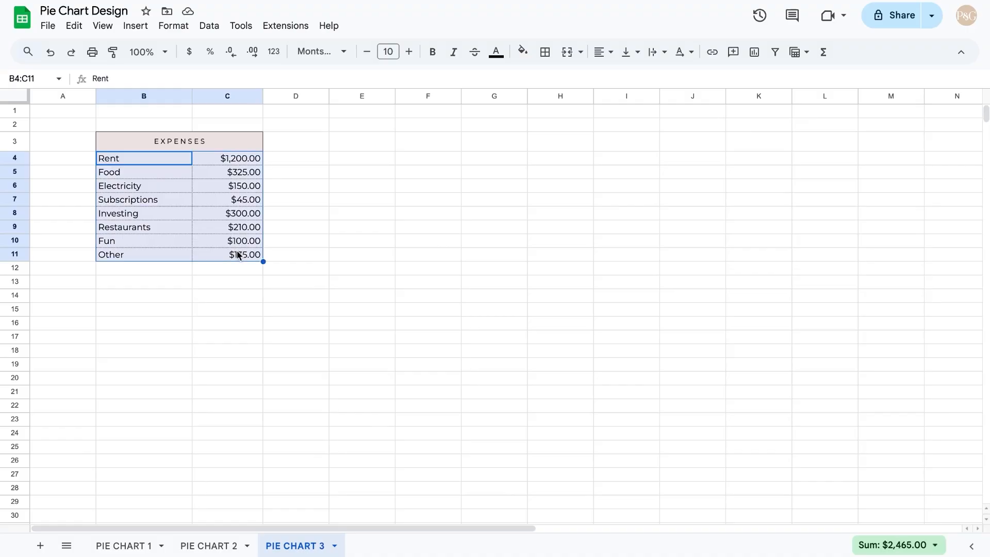
{"action": "left_click", "coordinate": [754, 53]}
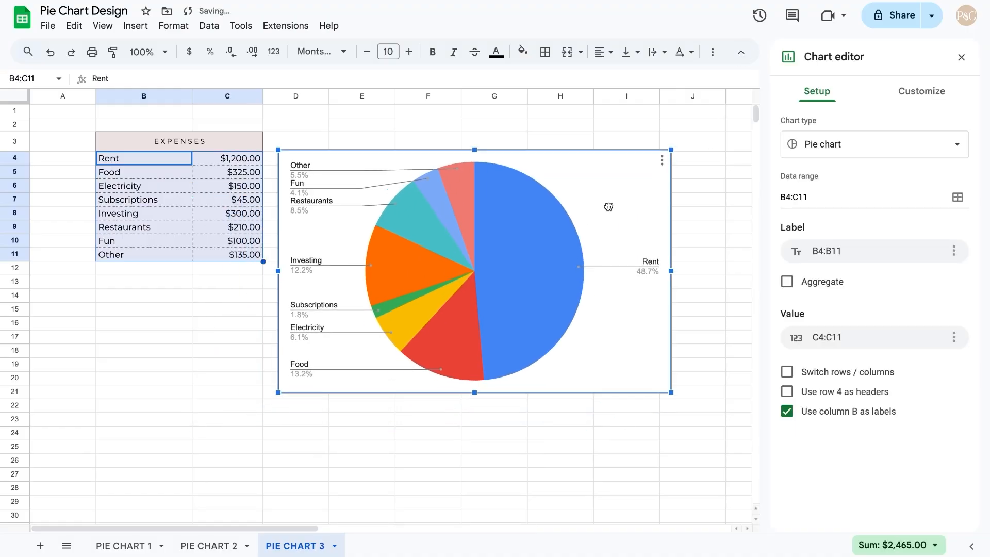
Set the new pie chart's background to the custom color #f7f4f2 and its border to a darker gray
{"action": "left_click", "coordinate": [921, 95]}
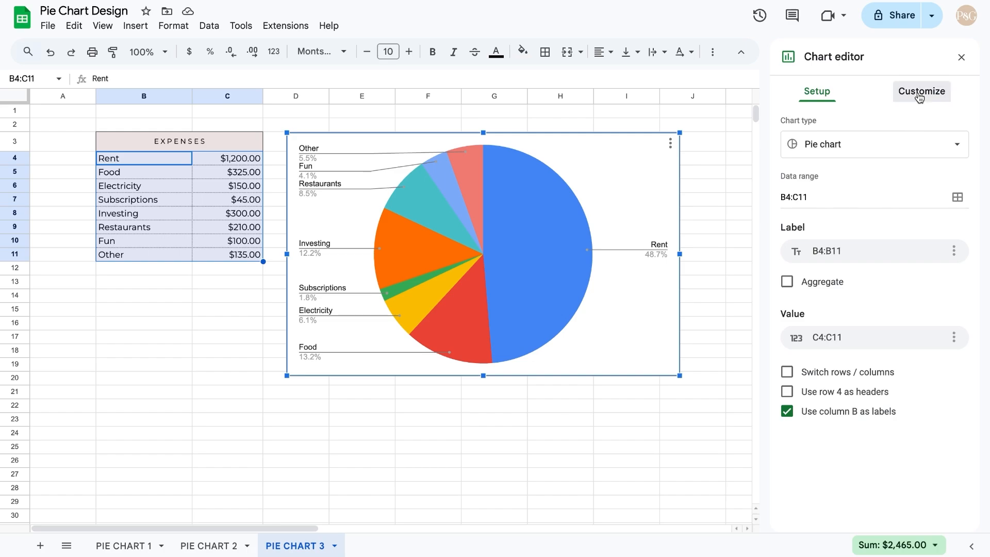
{"action": "left_click", "coordinate": [842, 123]}
{"action": "left_click", "coordinate": [813, 177]}
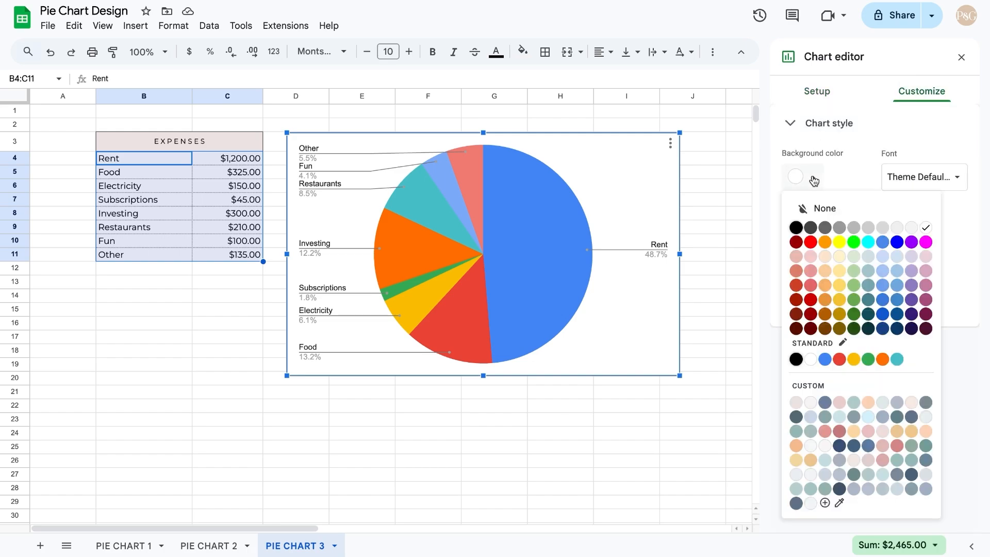
{"action": "left_click", "coordinate": [825, 503]}
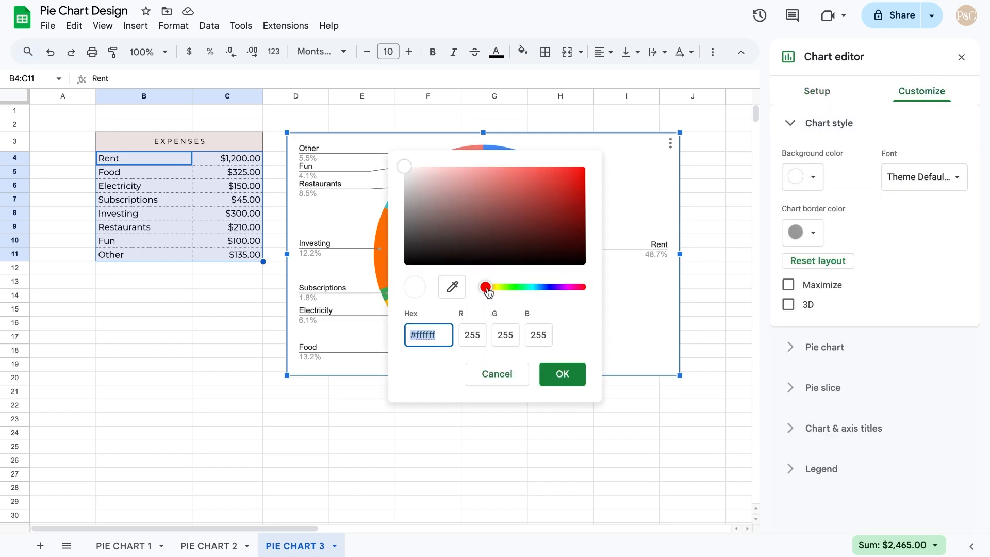
{"action": "left_click_drag", "start_coordinate": [486, 288], "coordinate": [494, 289]}
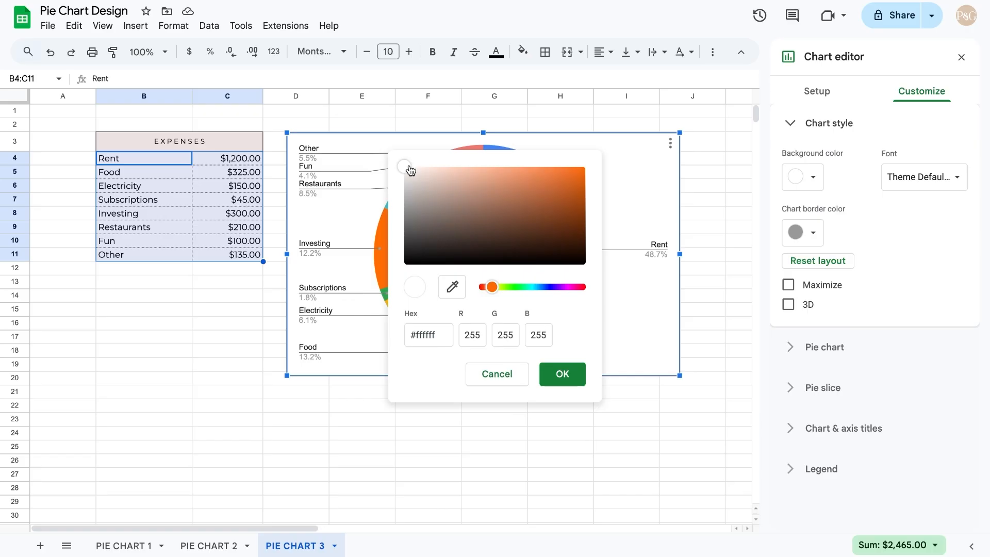
{"action": "left_click_drag", "start_coordinate": [411, 172], "coordinate": [410, 175]}
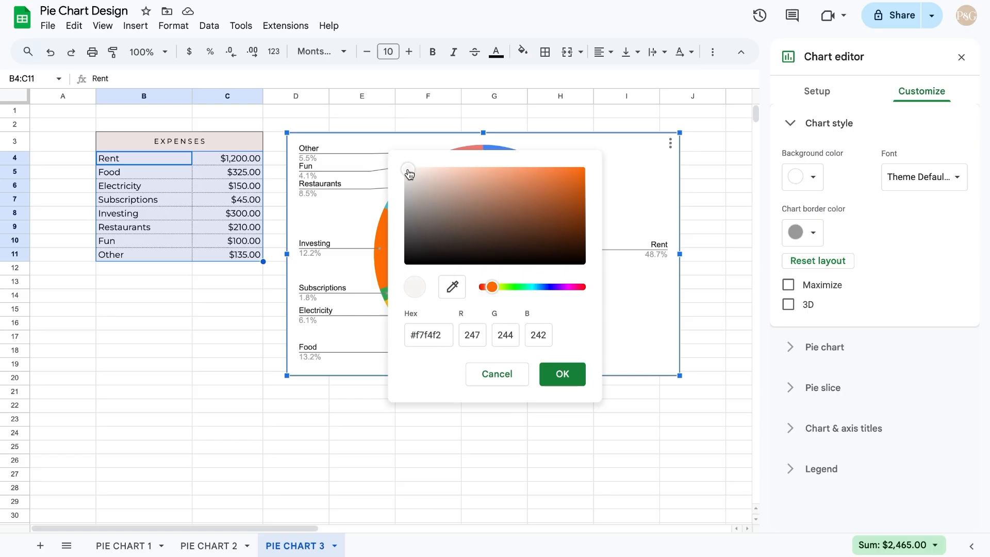
{"action": "left_click", "coordinate": [563, 374]}
{"action": "left_click", "coordinate": [814, 232]}
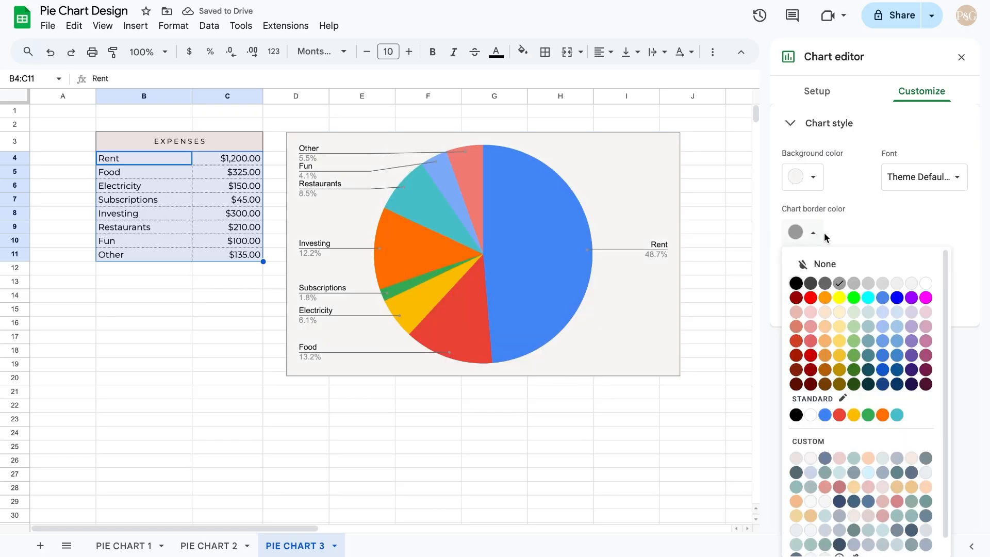
{"action": "left_click", "coordinate": [826, 284]}
Set the Rent slice to a custom light tan-orange color
{"action": "left_click", "coordinate": [573, 241]}
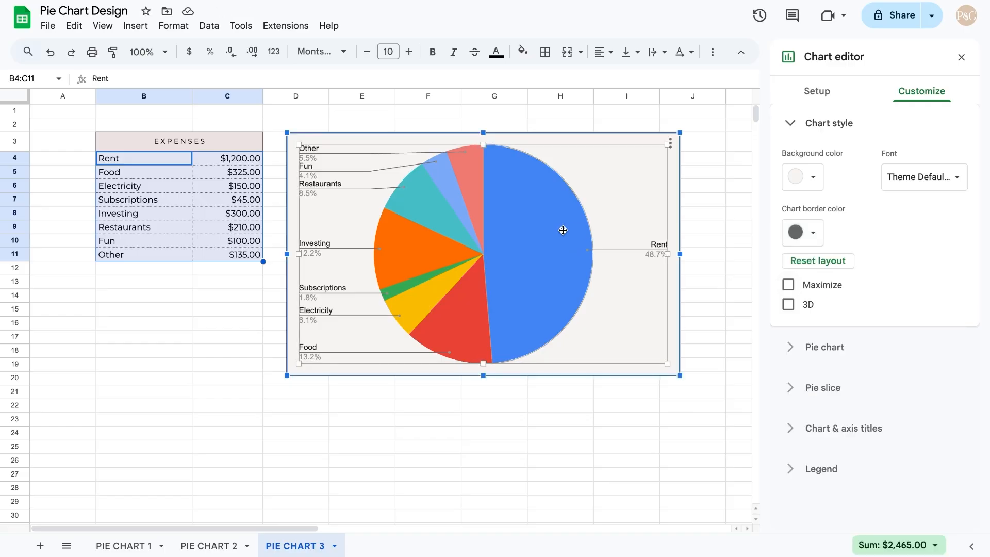
{"action": "left_click", "coordinate": [564, 232]}
{"action": "left_click", "coordinate": [809, 297]}
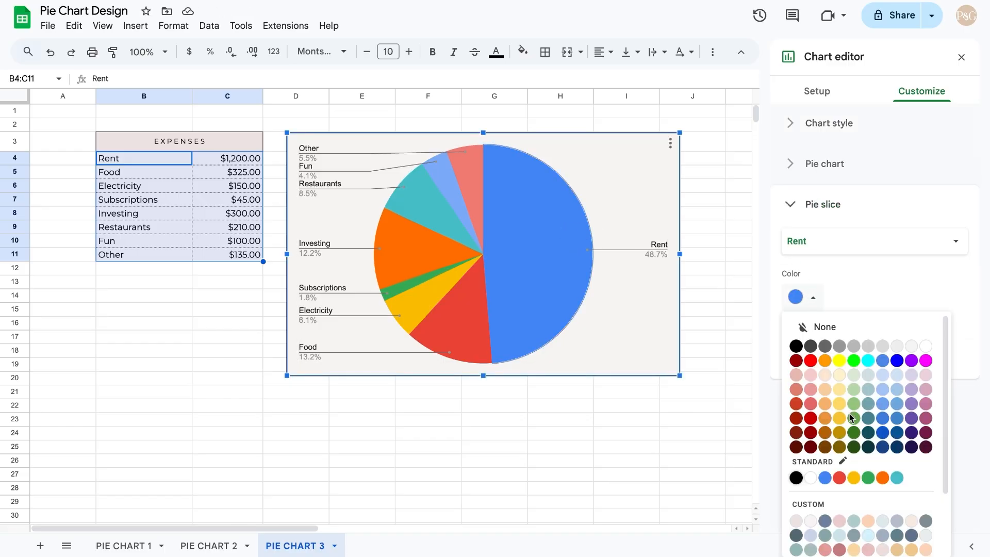
{"action": "scroll", "coordinate": [849, 470], "scroll_direction": "down", "scroll_amount": 3}
{"action": "left_click", "coordinate": [839, 542]}
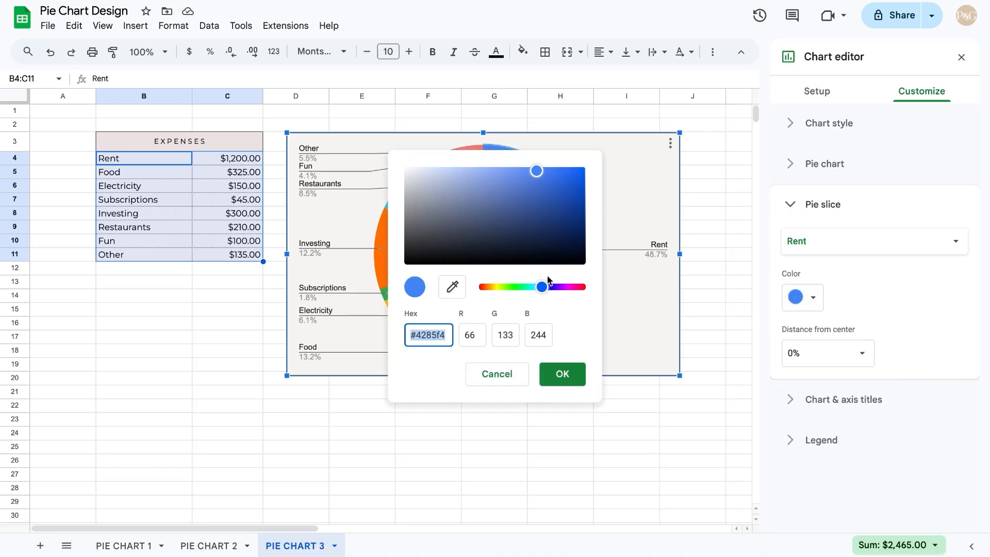
{"action": "left_click_drag", "start_coordinate": [549, 287], "coordinate": [494, 286]}
{"action": "left_click", "coordinate": [455, 175]}
{"action": "left_click", "coordinate": [454, 172]}
{"action": "left_click", "coordinate": [566, 373]}
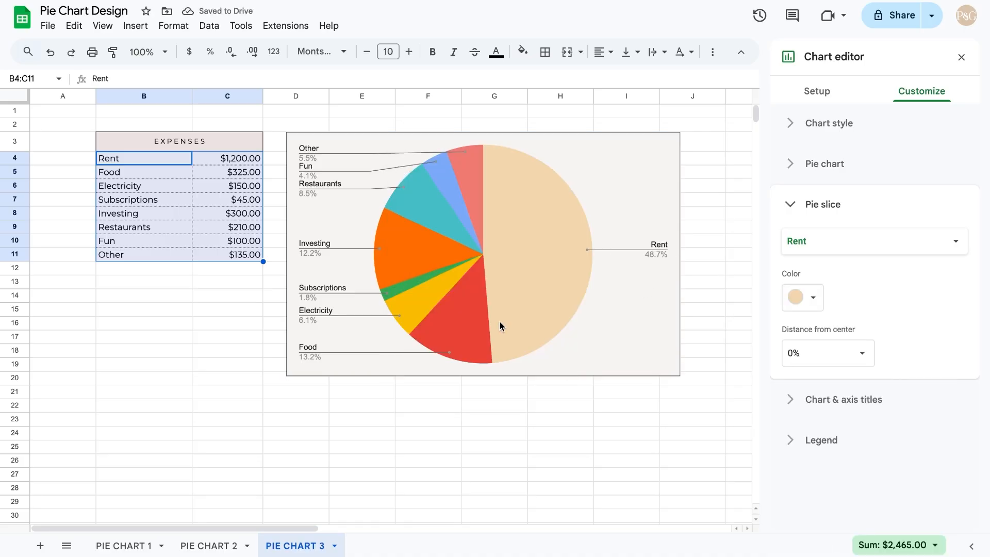
Set the Food slice to the saved dusty pink and the Electricity slice to the saved darker rose custom color
{"action": "left_click", "coordinate": [845, 242]}
{"action": "left_click", "coordinate": [847, 260]}
{"action": "left_click", "coordinate": [803, 297]}
{"action": "left_click", "coordinate": [811, 358]}
{"action": "left_click", "coordinate": [832, 241]}
{"action": "left_click", "coordinate": [831, 260]}
{"action": "left_click", "coordinate": [803, 297]}
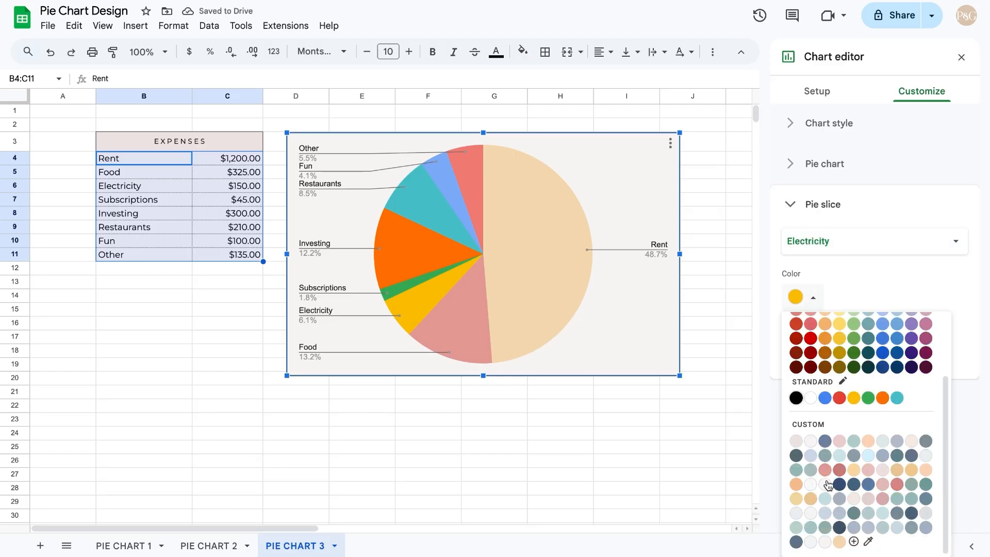
{"action": "left_click", "coordinate": [817, 370]}
Set the Subscriptions slice to the custom cream color #f6e9c1
{"action": "left_click", "coordinate": [819, 245]}
{"action": "left_click", "coordinate": [812, 258]}
{"action": "left_click", "coordinate": [803, 297]}
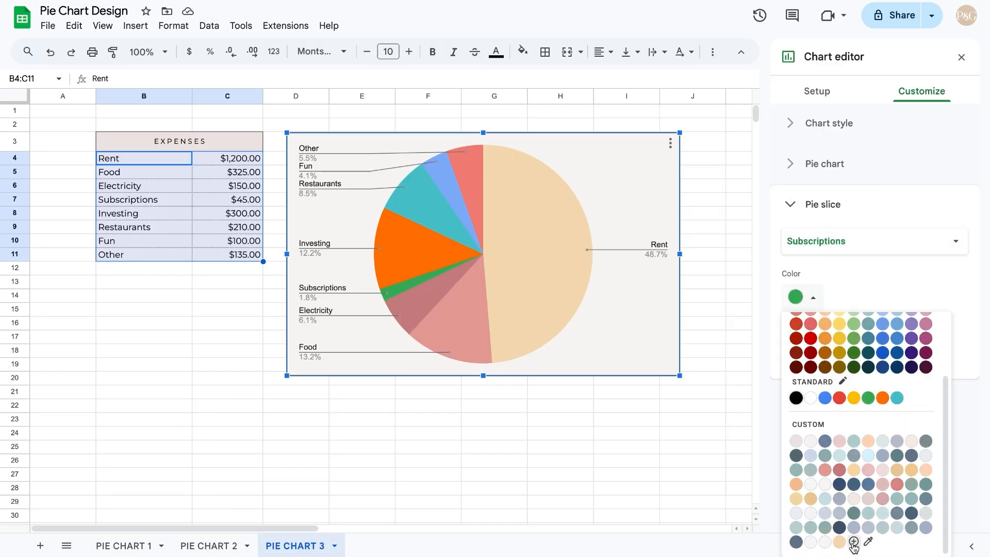
{"action": "left_click", "coordinate": [853, 539]}
{"action": "left_click", "coordinate": [445, 172]}
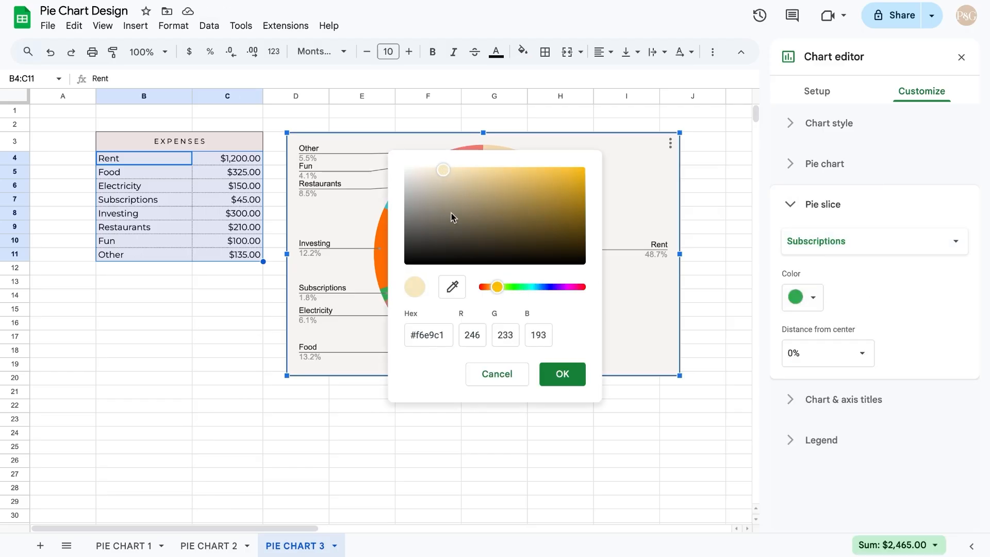
{"action": "left_click", "coordinate": [562, 374]}
Set the Investing slice to a custom pale pink color
{"action": "left_click", "coordinate": [826, 245]}
{"action": "left_click", "coordinate": [827, 260]}
{"action": "left_click", "coordinate": [804, 297]}
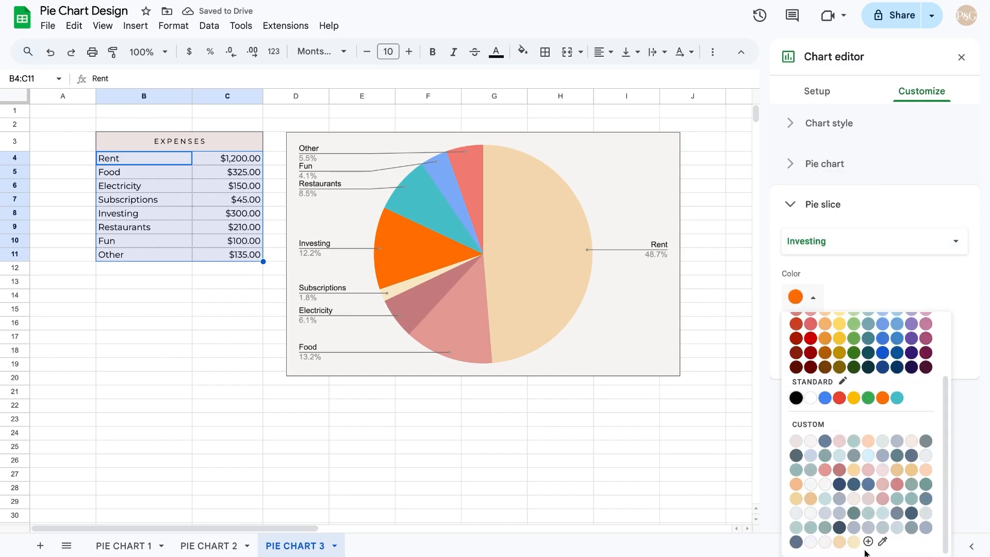
{"action": "left_click", "coordinate": [868, 541]}
{"action": "left_click_drag", "start_coordinate": [492, 287], "coordinate": [488, 287]}
{"action": "left_click_drag", "start_coordinate": [430, 186], "coordinate": [429, 178]}
{"action": "left_click", "coordinate": [562, 374]}
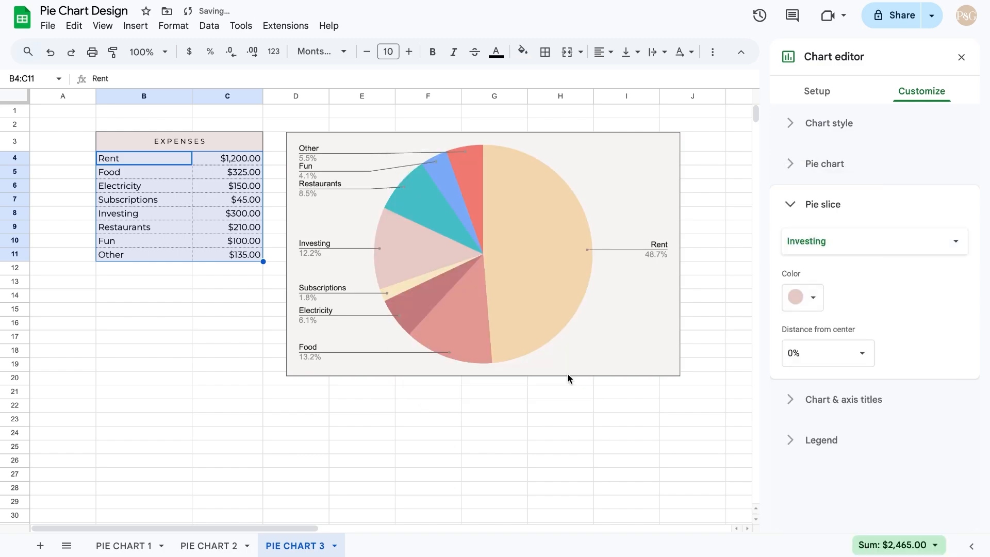
Refine the Investing slice's color by trying a deeper custom pink, #dabab5, and settling on a muted dusty pink
{"action": "left_click", "coordinate": [799, 296]}
{"action": "left_click", "coordinate": [868, 541]}
{"action": "left_click", "coordinate": [436, 182]}
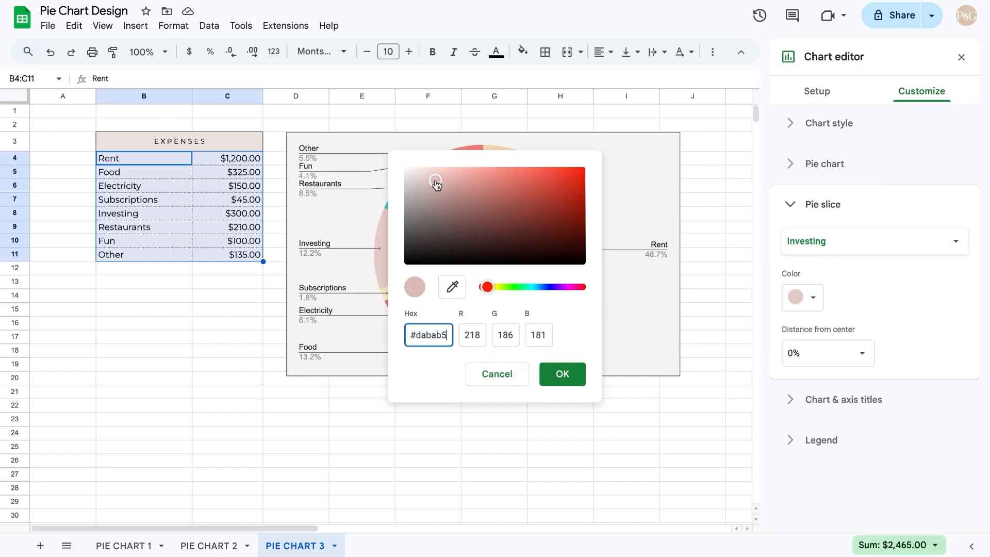
{"action": "left_click", "coordinate": [562, 374]}
{"action": "left_click", "coordinate": [799, 296]}
{"action": "left_click", "coordinate": [868, 541]}
{"action": "left_click", "coordinate": [436, 180]}
{"action": "left_click", "coordinate": [562, 374]}
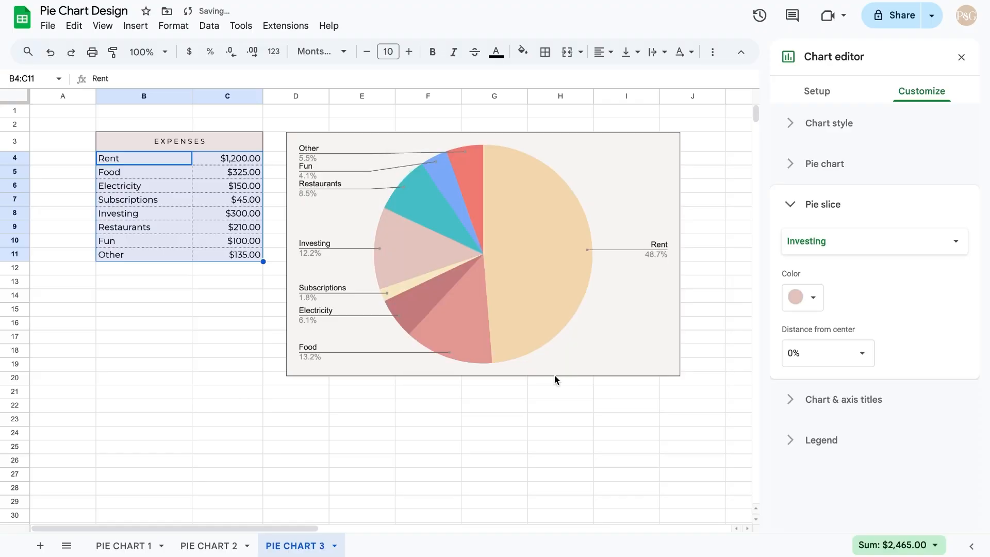
Set the Restaurants slice to a custom very pale grayish pink color
{"action": "left_click", "coordinate": [875, 241]}
{"action": "left_click", "coordinate": [825, 263]}
{"action": "left_click", "coordinate": [803, 297]}
{"action": "left_click", "coordinate": [868, 542]}
{"action": "left_click_drag", "start_coordinate": [533, 287], "coordinate": [493, 288]}
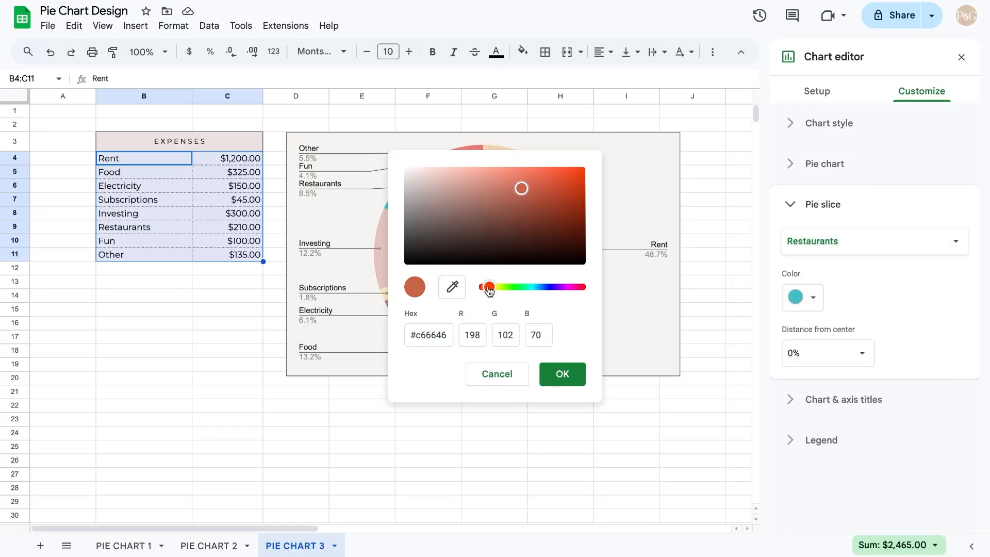
{"action": "left_click", "coordinate": [419, 181]}
{"action": "left_click", "coordinate": [411, 179]}
{"action": "left_click", "coordinate": [562, 374]}
Set the Fun slice to a custom very pale warm pink color
{"action": "left_click", "coordinate": [875, 241]}
{"action": "left_click", "coordinate": [824, 261]}
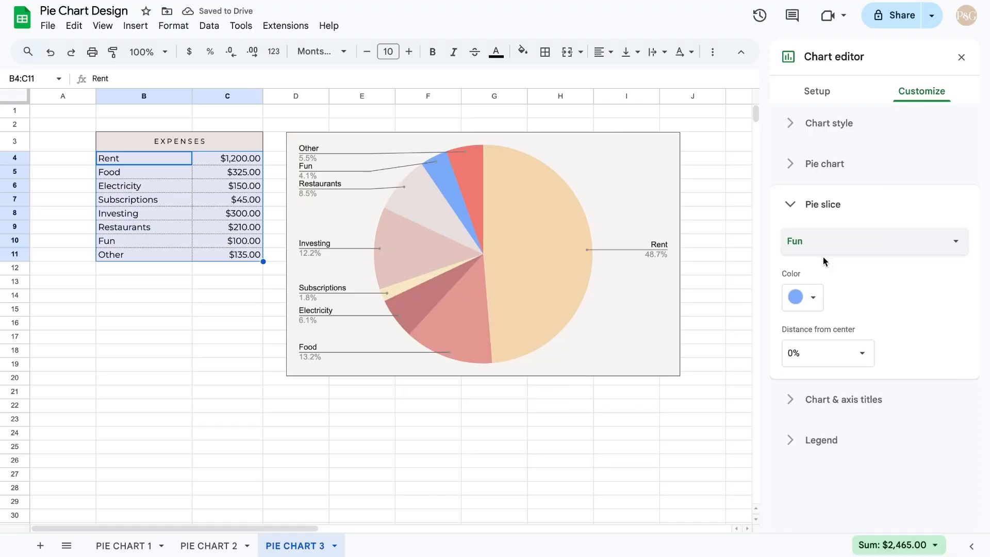
{"action": "left_click", "coordinate": [803, 297]}
{"action": "left_click", "coordinate": [869, 541]}
{"action": "left_click_drag", "start_coordinate": [540, 287], "coordinate": [489, 286]}
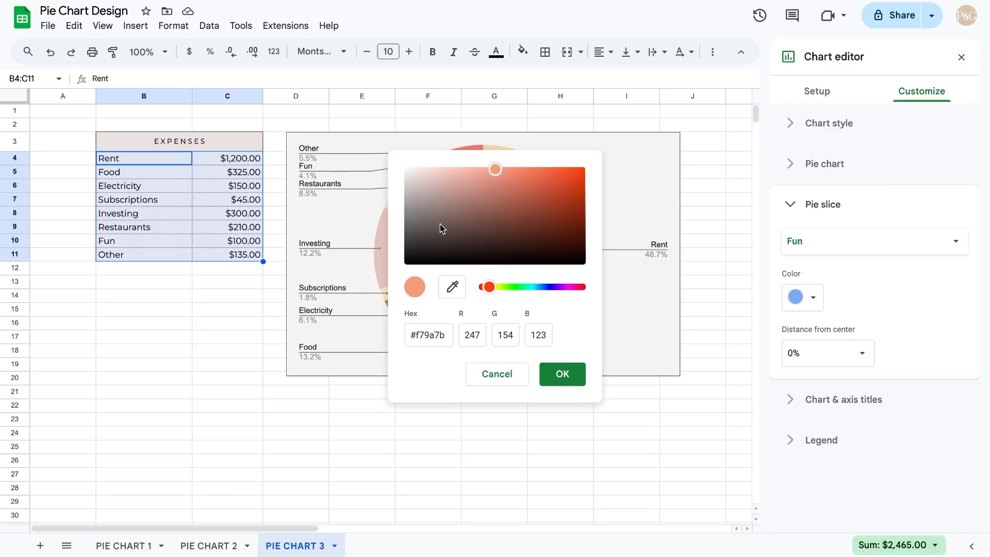
{"action": "left_click", "coordinate": [411, 172]}
{"action": "left_click", "coordinate": [562, 374]}
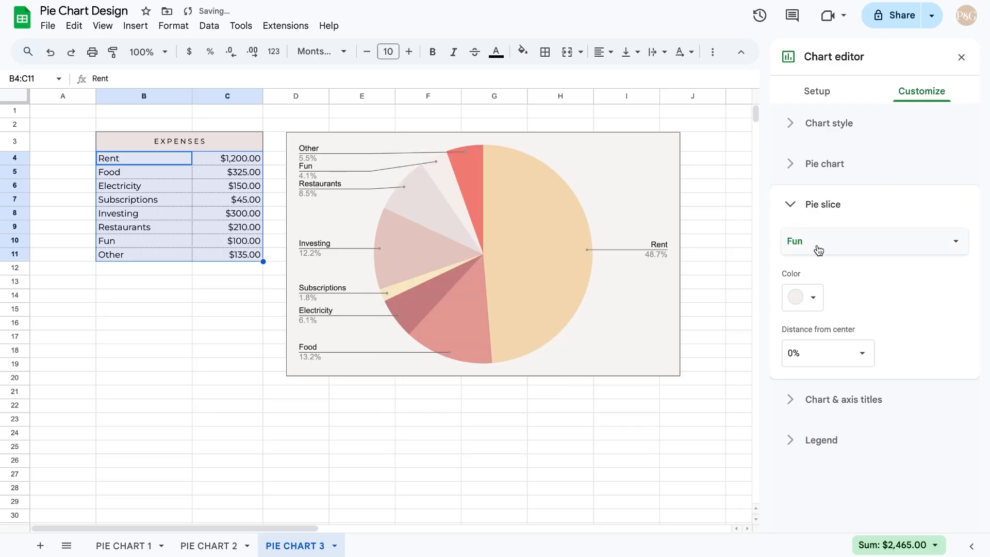
Set the Other slice to a custom muted orange color
{"action": "left_click", "coordinate": [875, 241]}
{"action": "left_click", "coordinate": [825, 258]}
{"action": "left_click", "coordinate": [803, 297]}
{"action": "left_click", "coordinate": [797, 542]}
{"action": "left_click", "coordinate": [493, 286]}
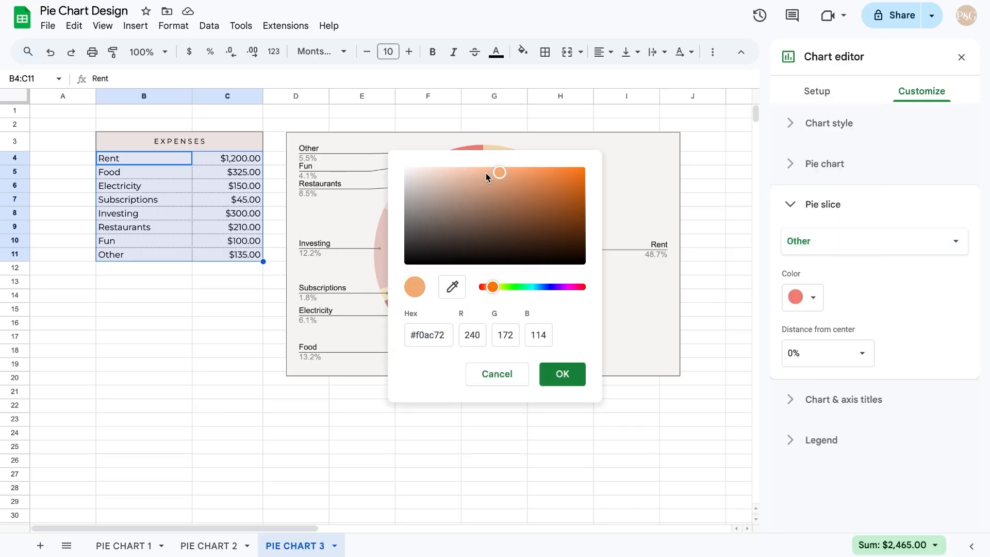
{"action": "left_click", "coordinate": [491, 177]}
{"action": "left_click", "coordinate": [562, 374]}
Shift the Rent slice's custom color to a slightly warmer, more orange light peach
{"action": "left_click", "coordinate": [539, 289]}
{"action": "left_click", "coordinate": [803, 297]}
{"action": "scroll", "coordinate": [864, 499], "scroll_direction": "down", "scroll_amount": 3}
{"action": "left_click", "coordinate": [810, 540]}
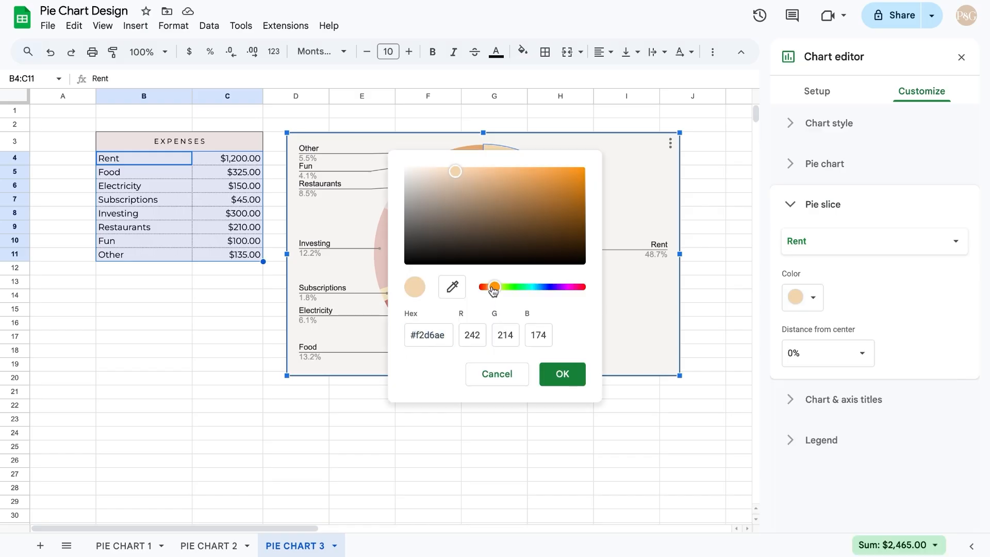
{"action": "left_click", "coordinate": [492, 288]}
{"action": "left_click", "coordinate": [562, 374]}
Adjust the Investing slice to the custom soft pink color #e6beb7
{"action": "left_click", "coordinate": [425, 251]}
{"action": "left_click", "coordinate": [801, 293]}
{"action": "scroll", "coordinate": [864, 499], "scroll_direction": "down", "scroll_amount": 1}
{"action": "left_click", "coordinate": [811, 541]}
{"action": "left_click", "coordinate": [442, 177]}
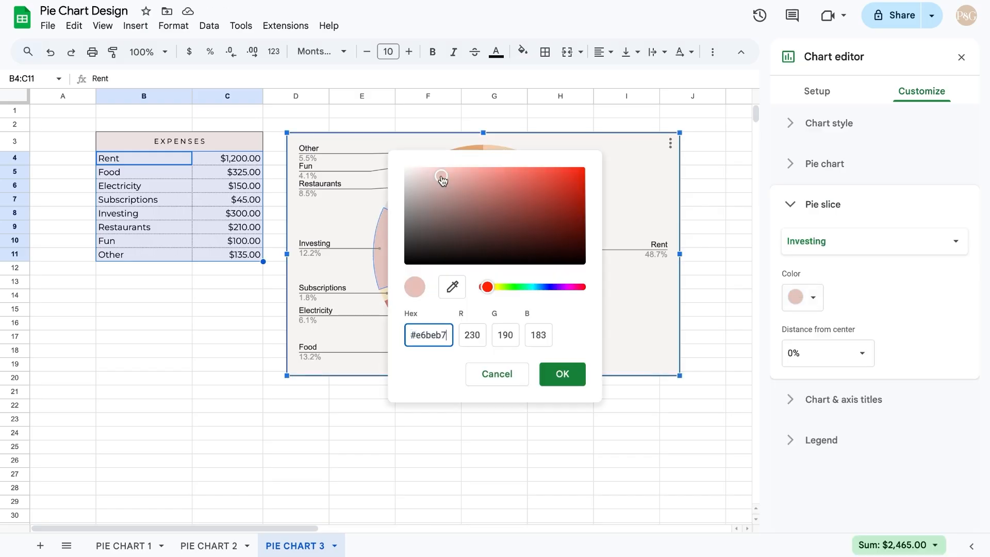
{"action": "left_click", "coordinate": [562, 374]}
Change the Restaurants slice to a slightly pinker custom pale shade
{"action": "left_click", "coordinate": [441, 220]}
{"action": "left_click", "coordinate": [804, 297]}
{"action": "scroll", "coordinate": [865, 498], "scroll_direction": "down", "scroll_amount": 1}
{"action": "left_click", "coordinate": [810, 541]}
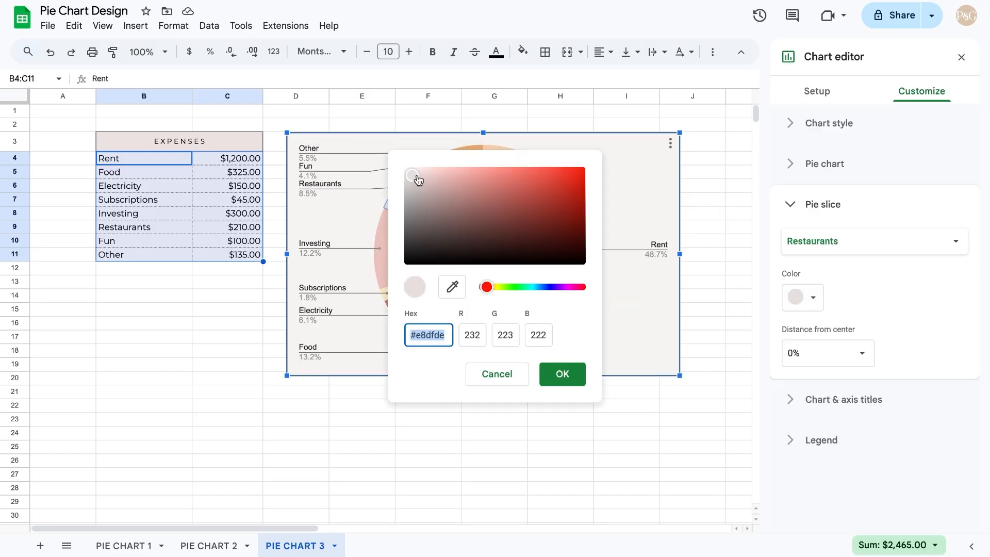
{"action": "left_click", "coordinate": [414, 177]}
{"action": "left_click", "coordinate": [562, 374]}
Refine the Fun slice's pale pink with a slightly stronger tint and adjusted hue
{"action": "left_click", "coordinate": [446, 183]}
{"action": "left_click", "coordinate": [803, 297]}
{"action": "scroll", "coordinate": [865, 499], "scroll_direction": "down", "scroll_amount": 1}
{"action": "left_click", "coordinate": [810, 540]}
{"action": "left_click", "coordinate": [416, 174]}
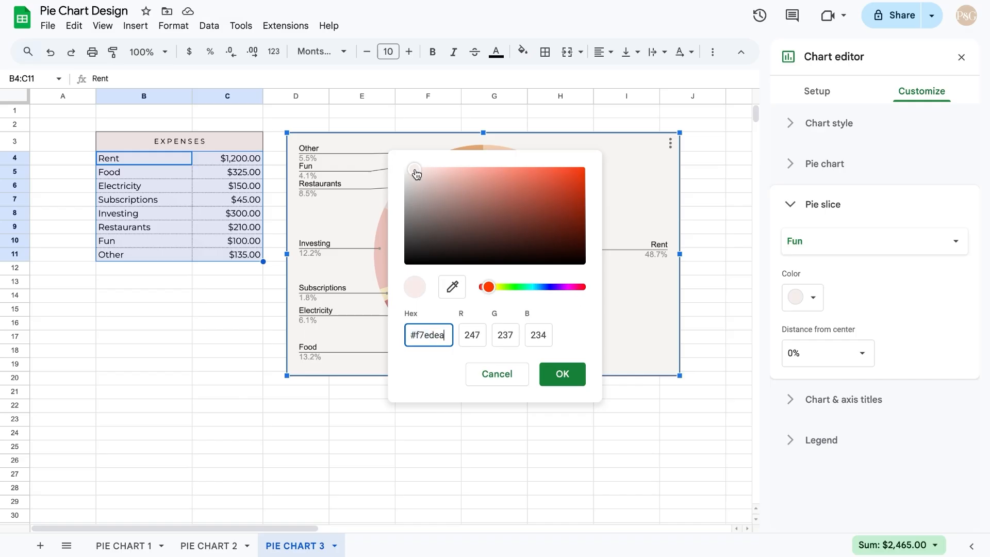
{"action": "left_click", "coordinate": [489, 287]}
{"action": "left_click", "coordinate": [557, 376]}
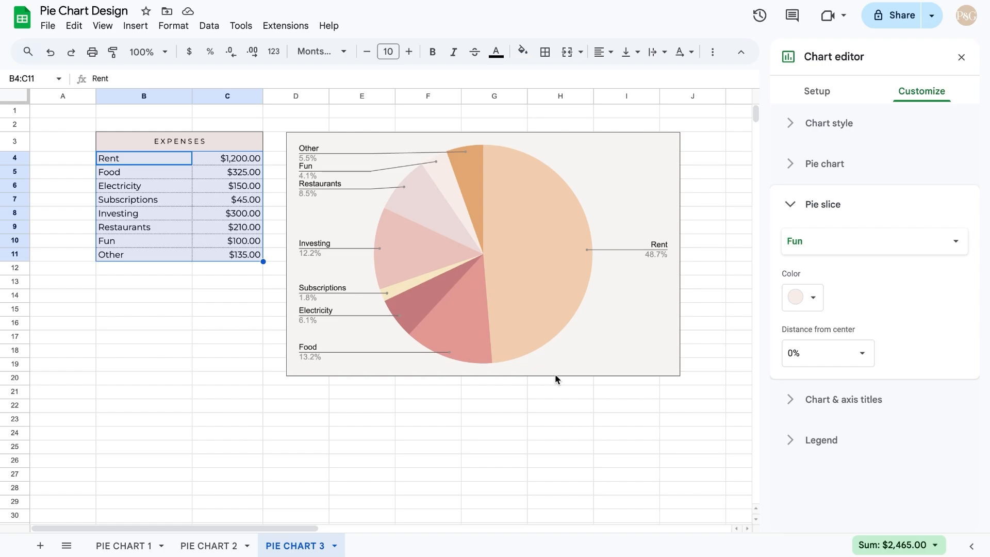
Change the chart type to 3D pie chart
{"action": "left_click", "coordinate": [825, 98]}
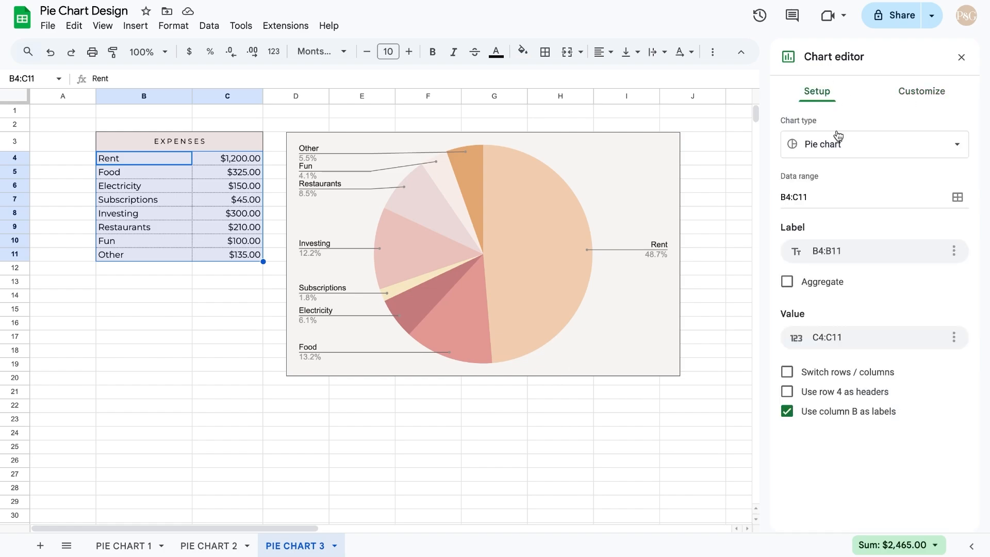
{"action": "left_click", "coordinate": [868, 144]}
{"action": "scroll", "coordinate": [854, 341], "scroll_direction": "down", "scroll_amount": 4}
{"action": "scroll", "coordinate": [854, 342], "scroll_direction": "down", "scroll_amount": 2}
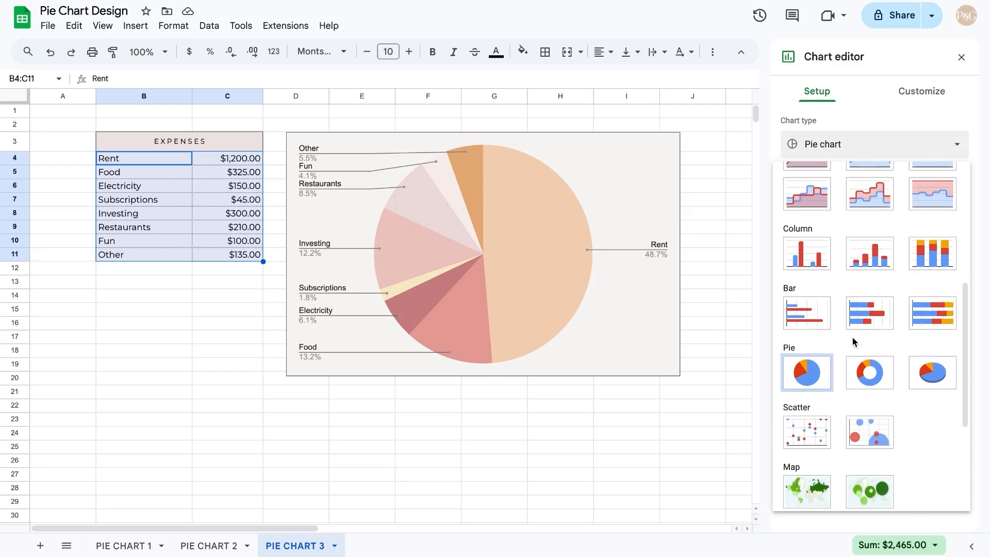
{"action": "left_click", "coordinate": [930, 380]}
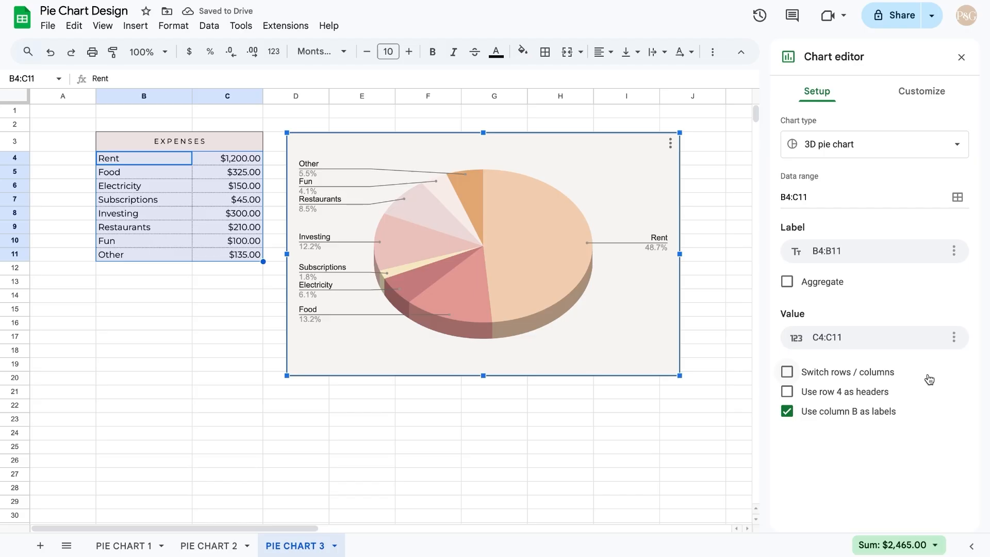
Add the chart title "Expenses Breakdown"
{"action": "left_click", "coordinate": [923, 94]}
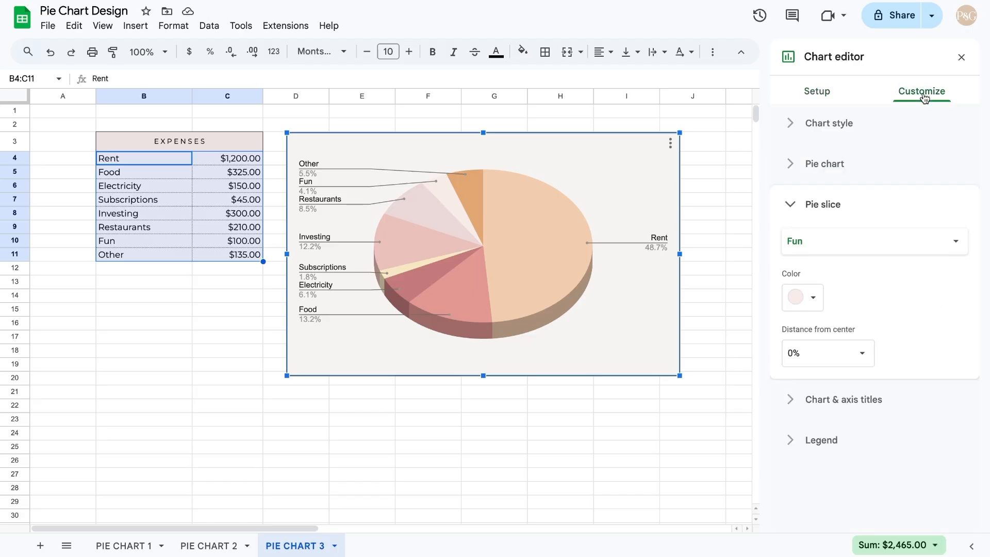
{"action": "left_click", "coordinate": [847, 399]}
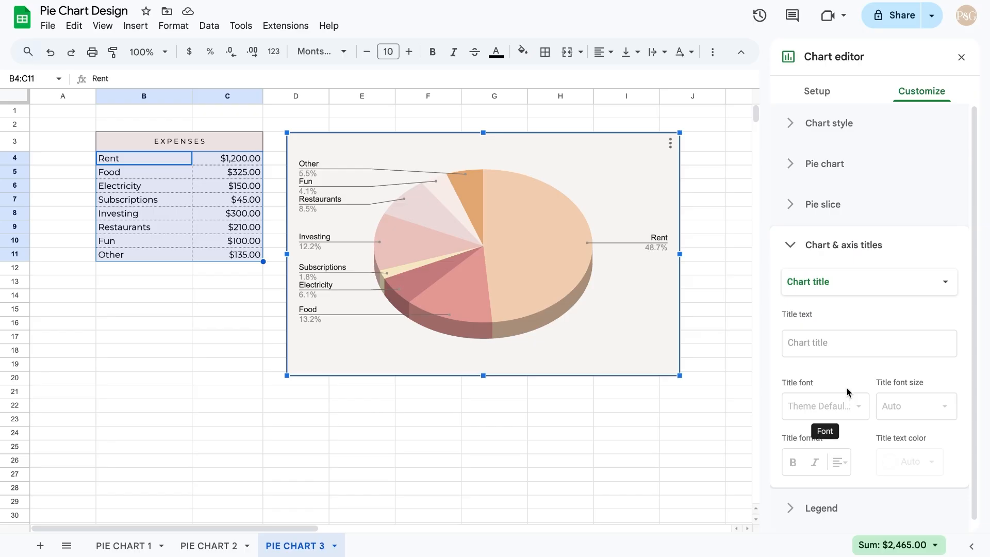
{"action": "left_click", "coordinate": [857, 341]}
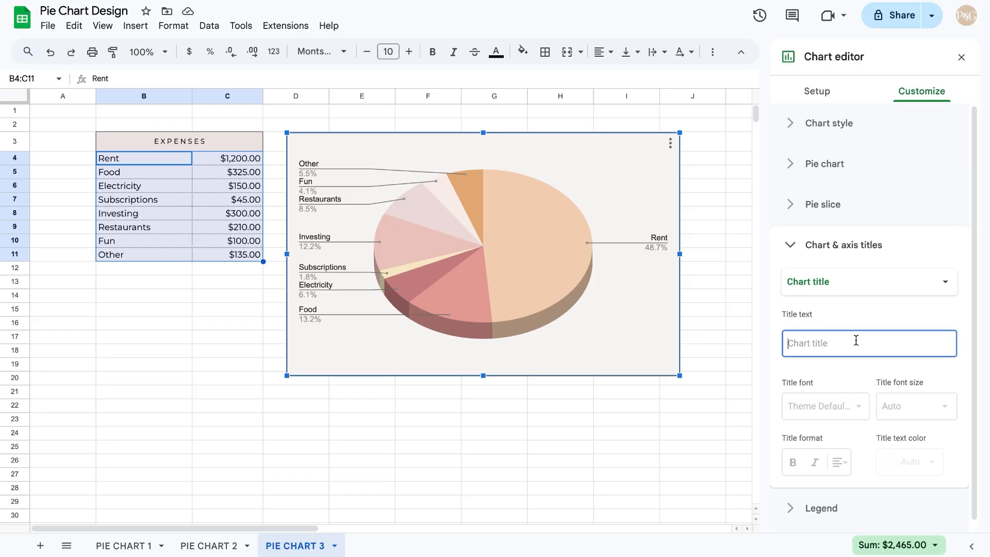
{"action": "type", "text": "Expenses Breakdown"}
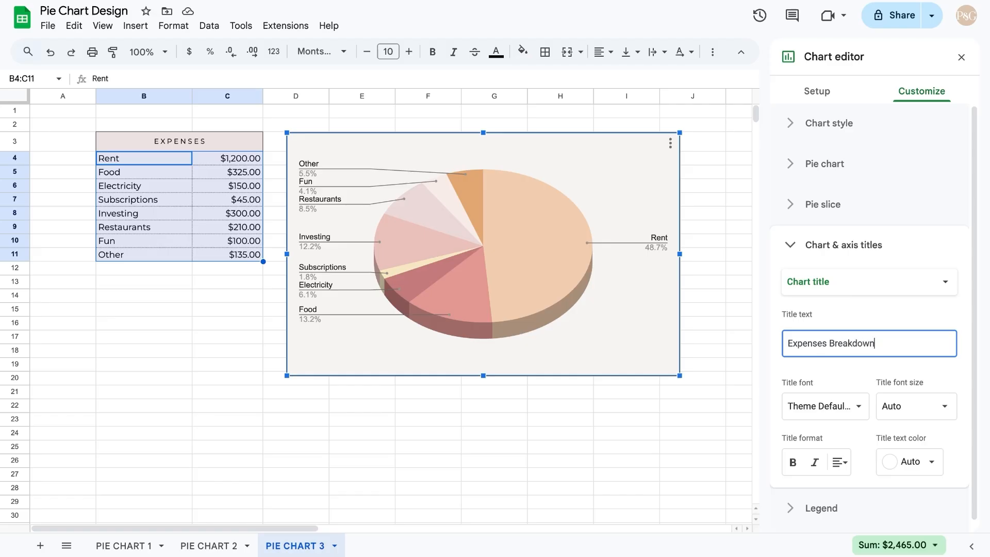
{"action": "left_click", "coordinate": [870, 321]}
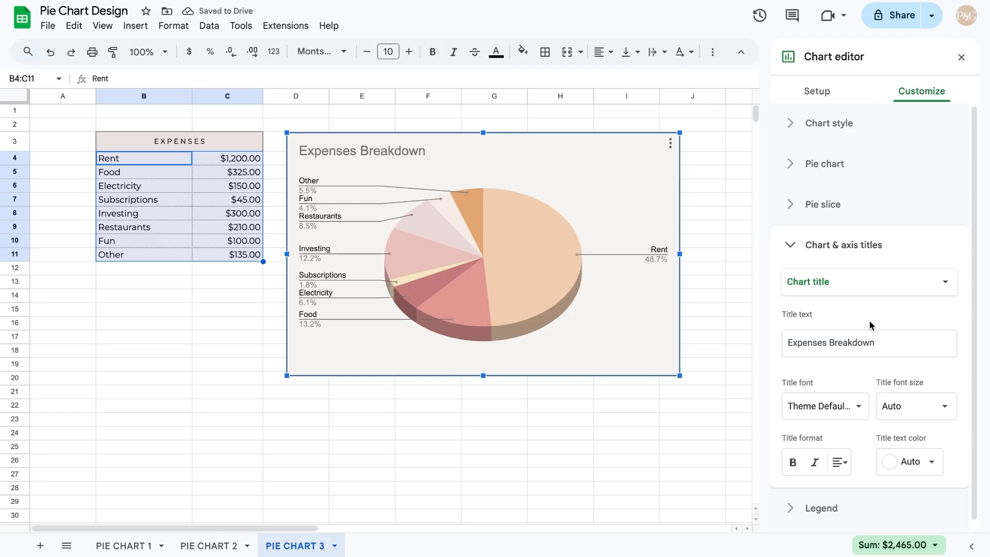
Center the chart title and set its font to Serif
{"action": "left_click", "coordinate": [841, 464]}
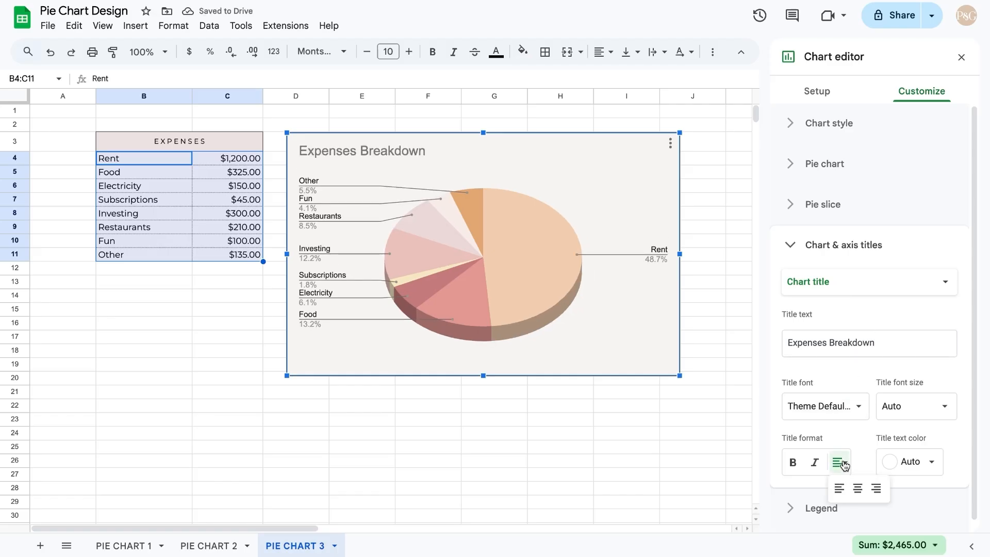
{"action": "left_click", "coordinate": [858, 488]}
{"action": "left_click", "coordinate": [856, 411]}
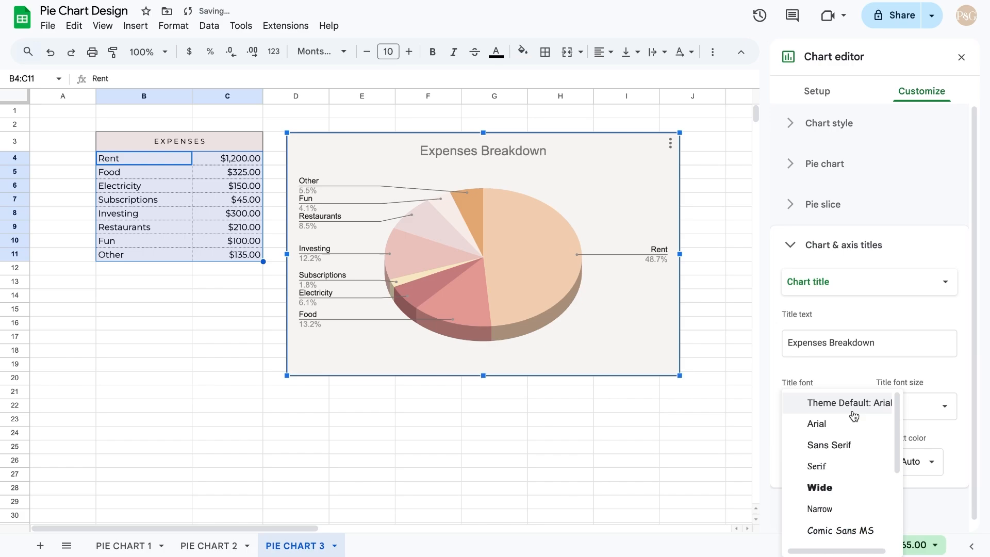
{"action": "left_click", "coordinate": [856, 465]}
Set the chart title's font size to 24 and its text color to dark gray
{"action": "left_click", "coordinate": [935, 412]}
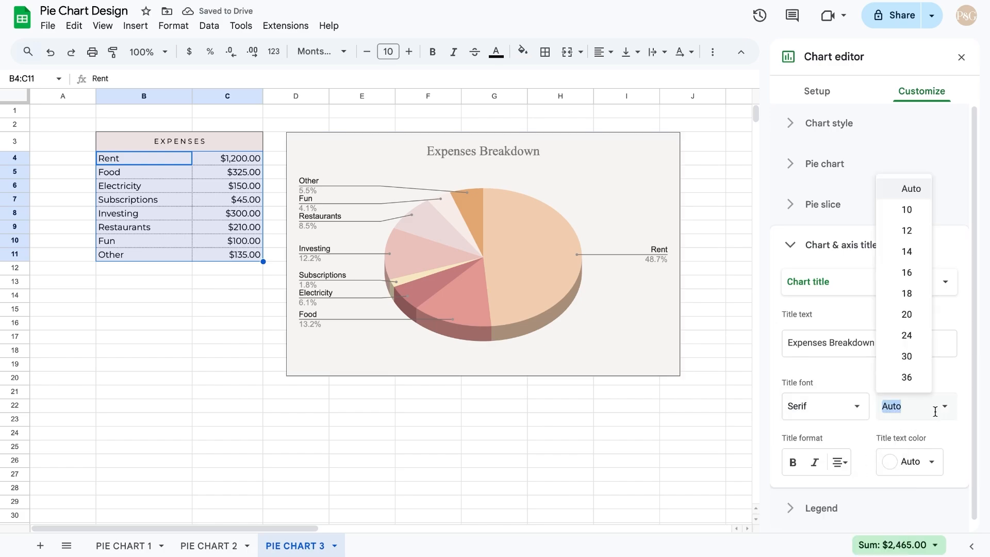
{"action": "left_click", "coordinate": [928, 336]}
{"action": "left_click", "coordinate": [913, 465]}
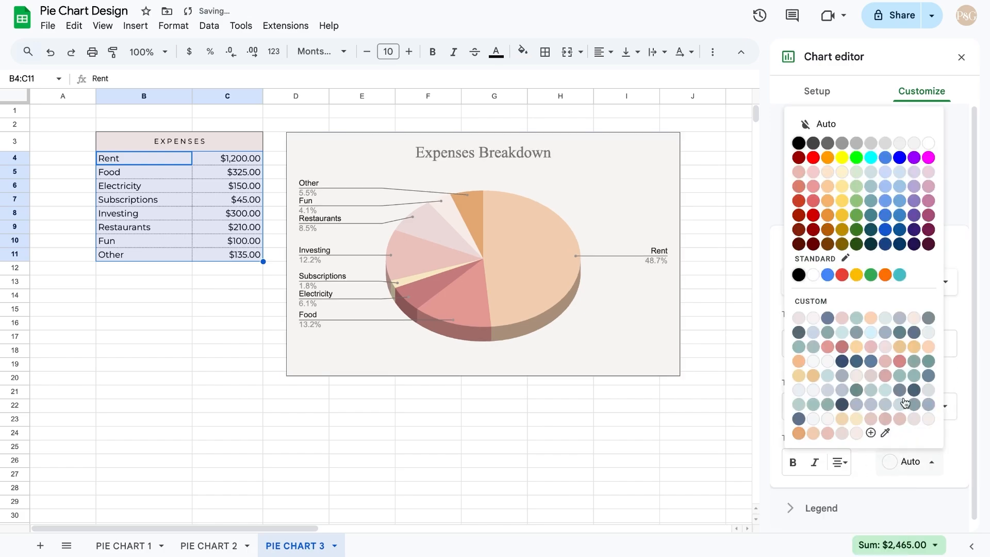
{"action": "left_click", "coordinate": [813, 143]}
Shrink the 3D pie chart in width and height so it spans about columns D to I and rows 3 to 17
{"action": "left_click_drag", "start_coordinate": [681, 253], "coordinate": [647, 253]}
{"action": "left_click_drag", "start_coordinate": [465, 379], "coordinate": [466, 339]}
{"action": "left_click_drag", "start_coordinate": [651, 232], "coordinate": [627, 233]}
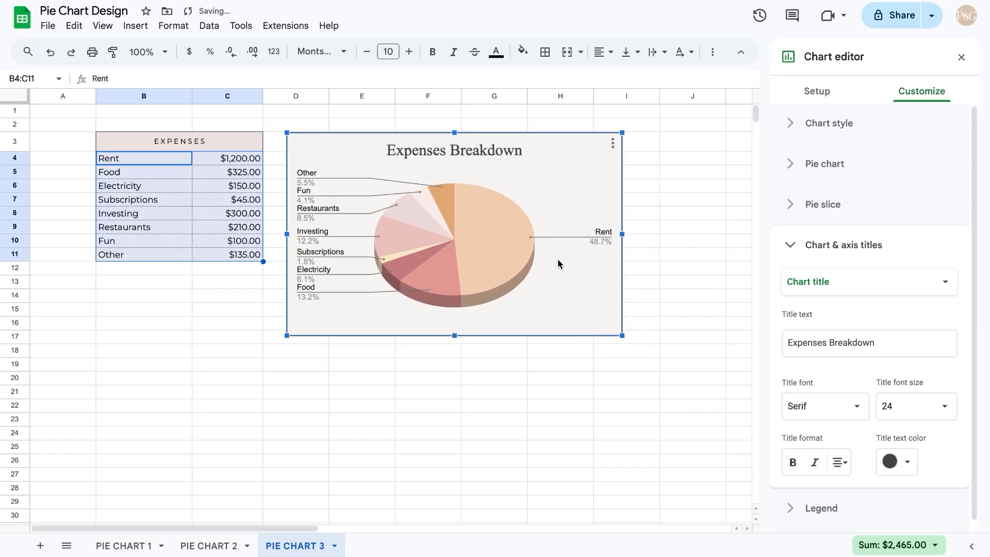
Narrow the chart's plot area slightly from both sides and nudge the title down a little
{"action": "left_click", "coordinate": [343, 228]}
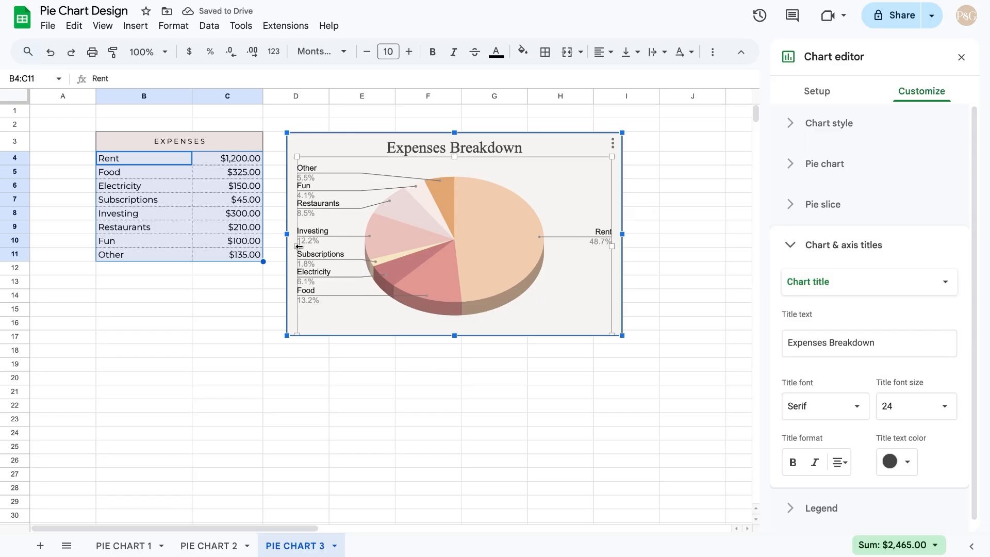
{"action": "left_click_drag", "start_coordinate": [297, 248], "coordinate": [305, 247]}
{"action": "left_click_drag", "start_coordinate": [613, 247], "coordinate": [604, 247]}
{"action": "left_click", "coordinate": [561, 378]}
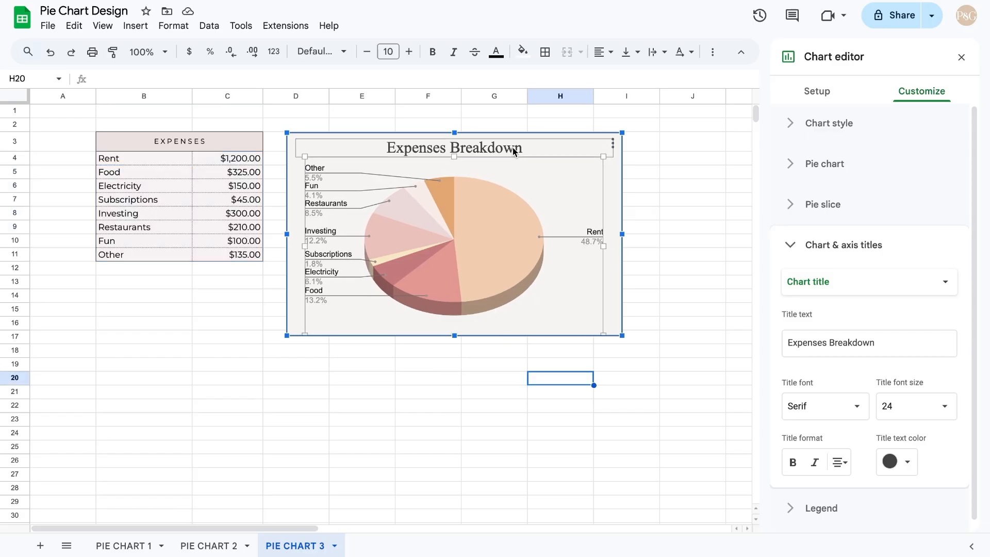
{"action": "left_click_drag", "start_coordinate": [516, 150], "coordinate": [518, 156]}
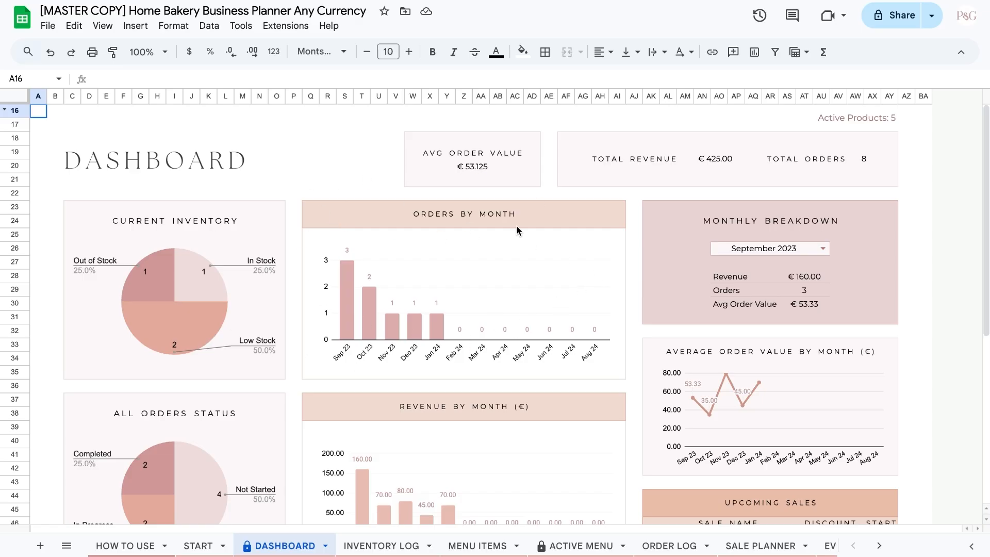
Switch to the Home Bakery Business Planner and examine how its dashboard pairs charts with titles in cells
{"action": "left_click", "coordinate": [172, 217]}
{"action": "left_click", "coordinate": [360, 224]}
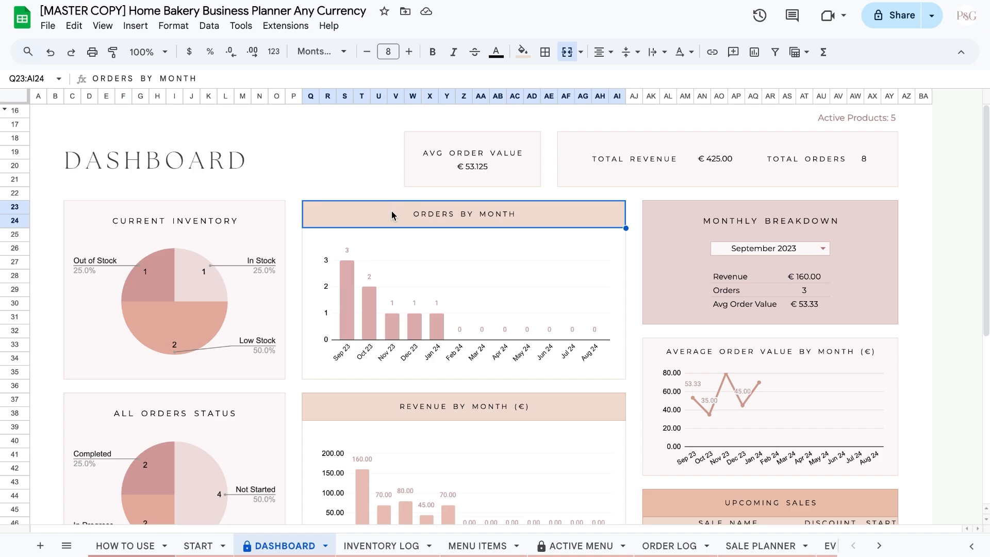
{"action": "left_click", "coordinate": [350, 180]}
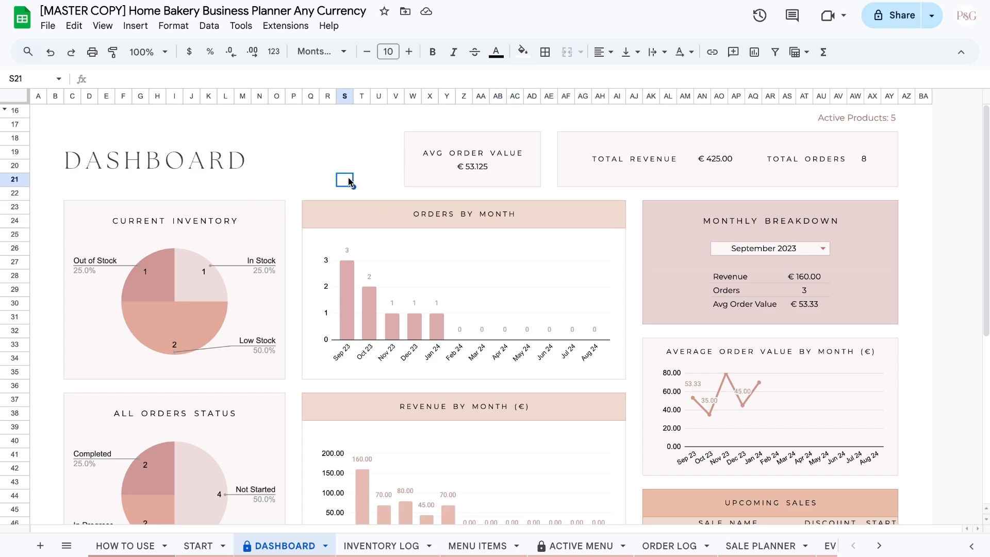
{"action": "scroll", "coordinate": [300, 336], "scroll_direction": "down", "scroll_amount": 3}
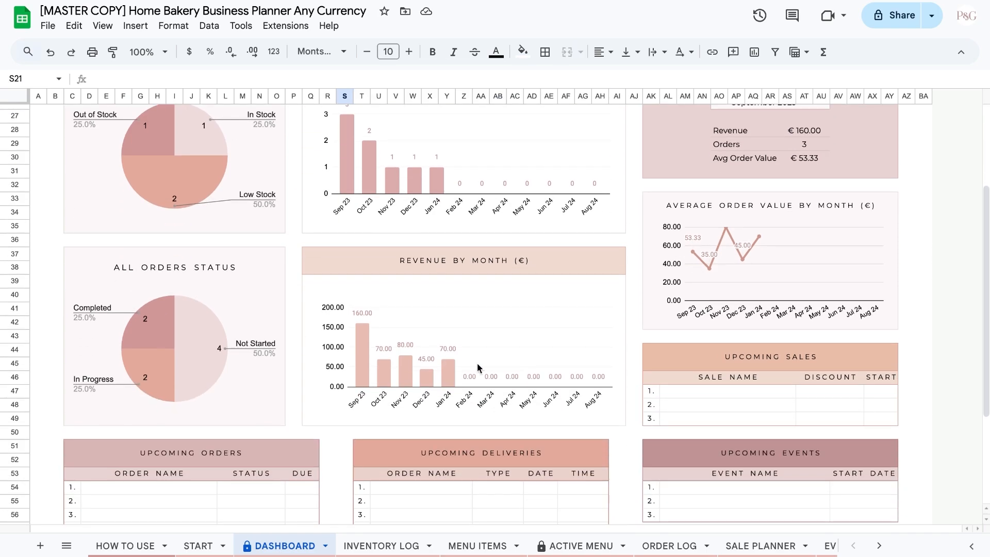
{"action": "scroll", "coordinate": [550, 332], "scroll_direction": "up", "scroll_amount": 6}
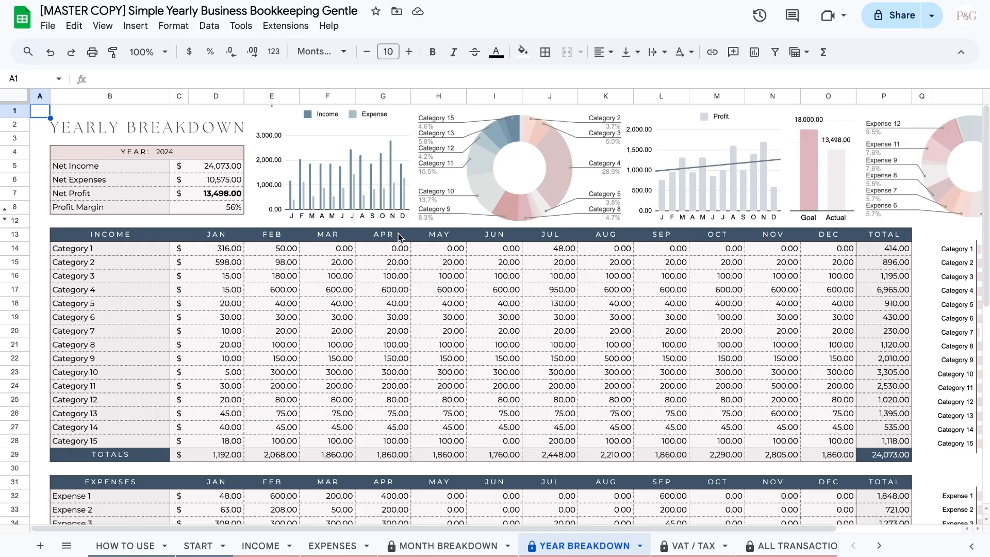
Examine the donut, column and bar charts on the YEAR BREAKDOWN sheet of the Simple Yearly Business Bookkeeping file, and open MONTH BREAKDOWN
{"action": "scroll", "coordinate": [478, 346], "scroll_direction": "right", "scroll_amount": 5}
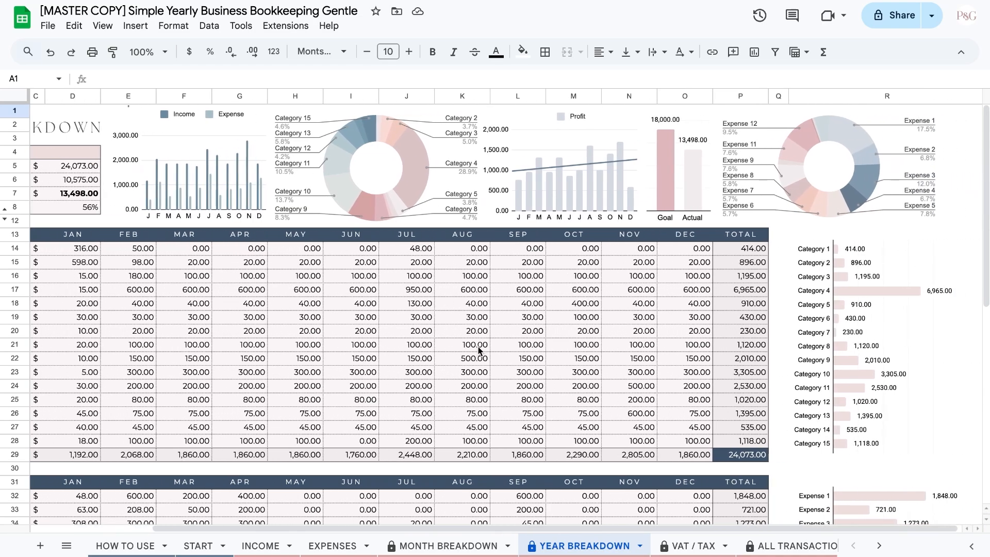
{"action": "scroll", "coordinate": [478, 346], "scroll_direction": "left", "scroll_amount": 5}
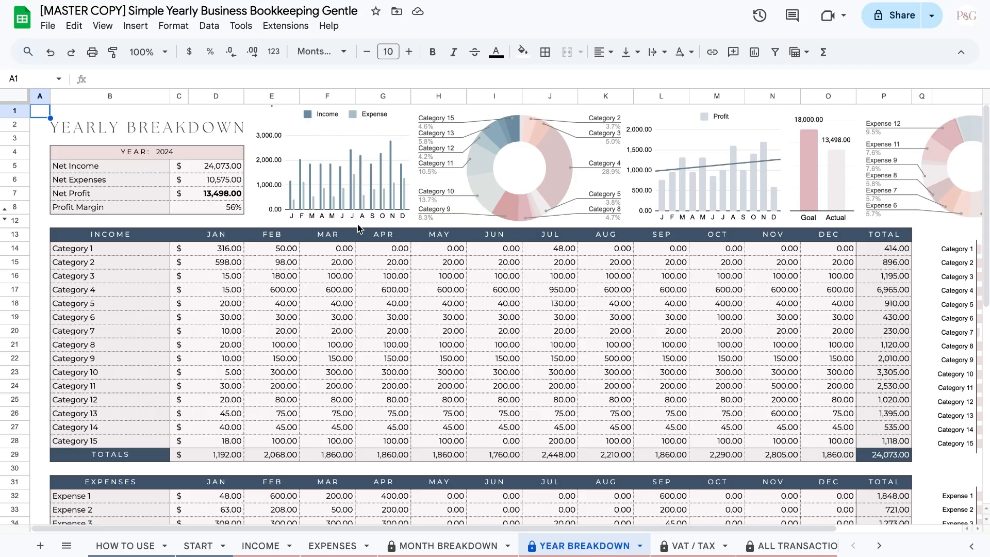
{"action": "scroll", "coordinate": [582, 205], "scroll_direction": "right", "scroll_amount": 3}
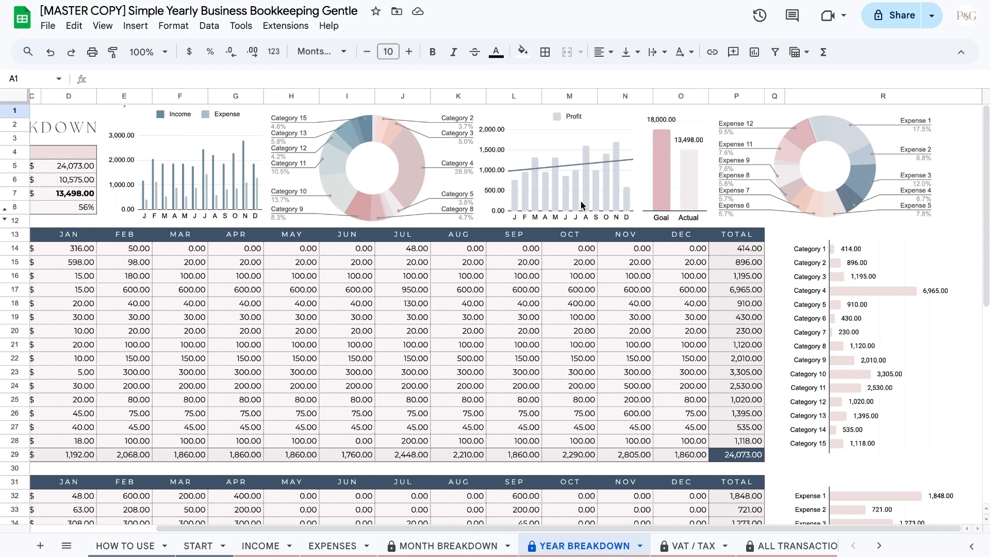
{"action": "scroll", "coordinate": [582, 205], "scroll_direction": "down", "scroll_amount": 10}
{"action": "scroll", "coordinate": [582, 205], "scroll_direction": "up", "scroll_amount": 10}
{"action": "scroll", "coordinate": [581, 202], "scroll_direction": "left", "scroll_amount": 3}
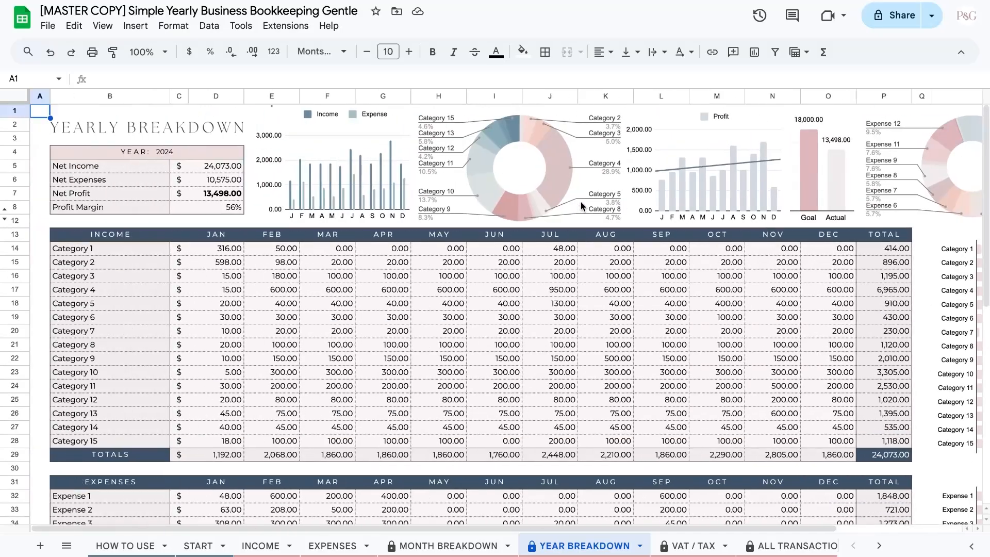
{"action": "left_click", "coordinate": [454, 546]}
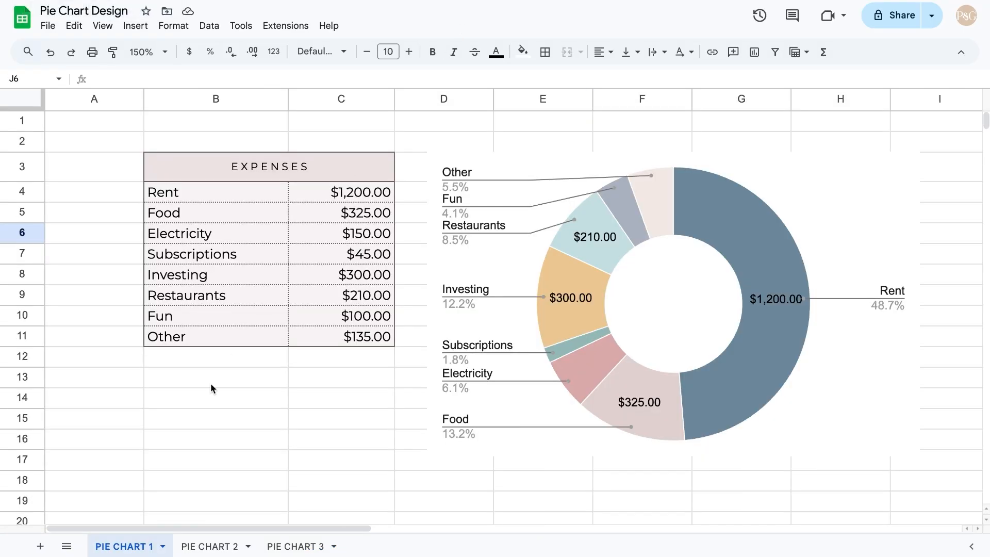
Review the finished charts on the PIE CHART 2 and PIE CHART 3 sheets
{"action": "left_click", "coordinate": [206, 546]}
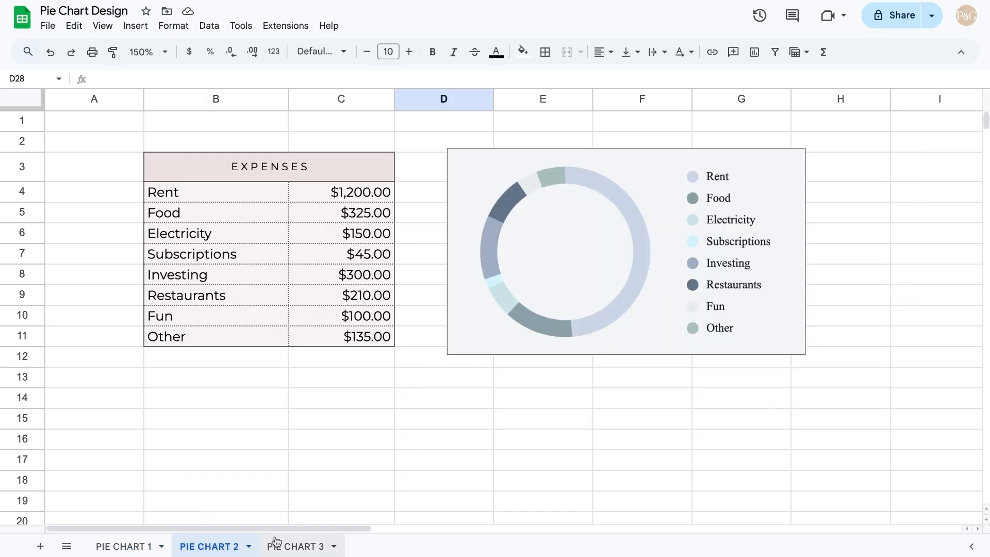
{"action": "left_click", "coordinate": [292, 546]}
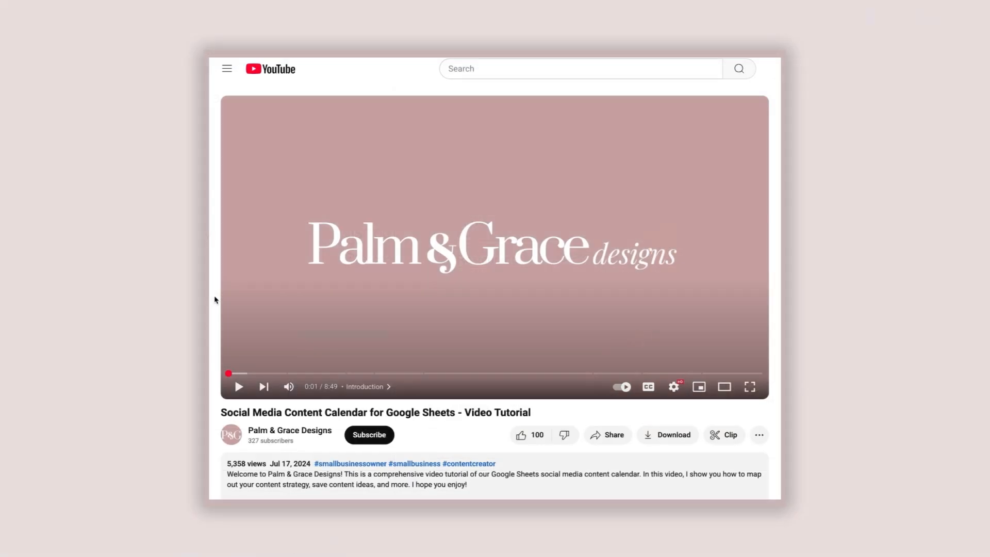
Switch to YouTube, like the Social Media Content Calendar for Google Sheets video tutorial and subscribe to the Palm & Grace Designs channel
{"action": "scroll", "coordinate": [215, 300], "scroll_direction": "down", "scroll_amount": 3}
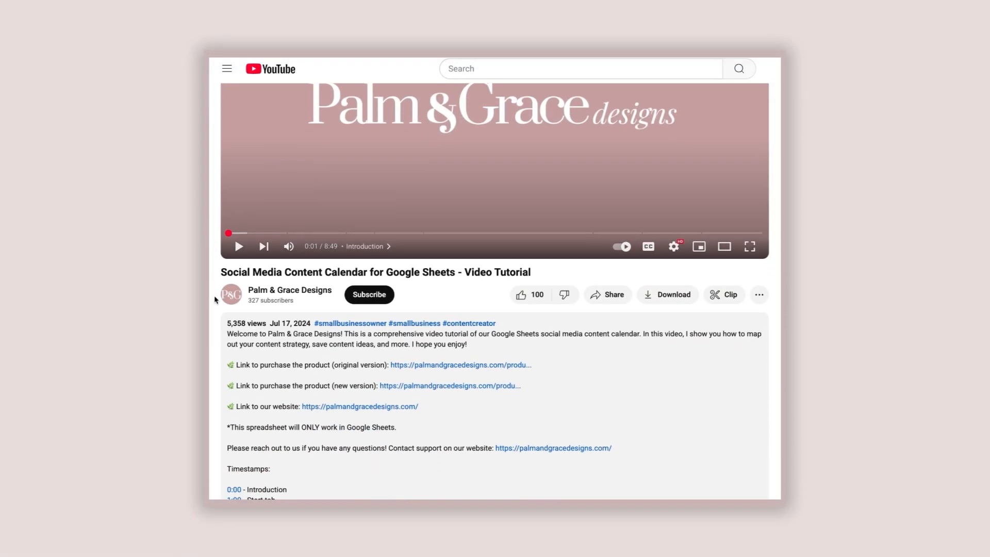
{"action": "left_click", "coordinate": [521, 294]}
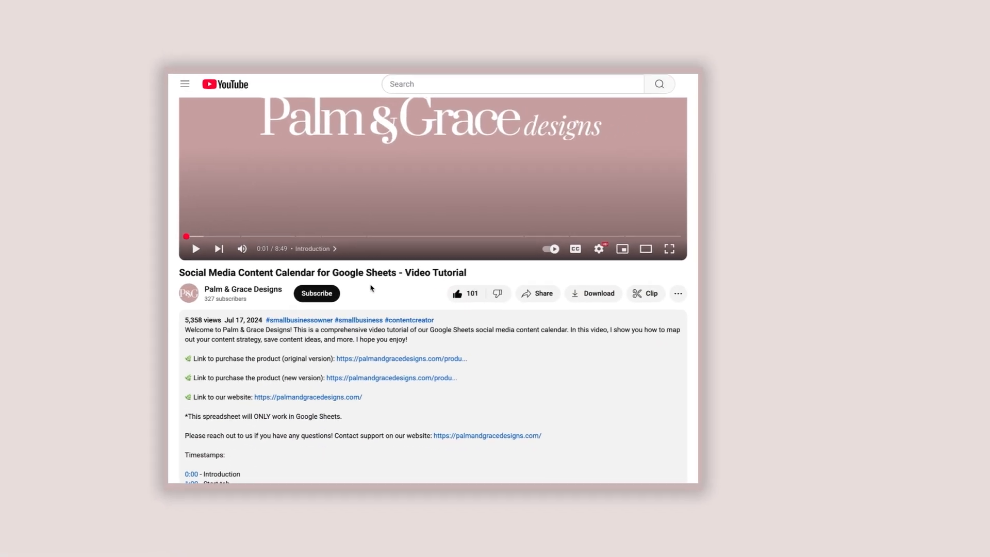
{"action": "left_click", "coordinate": [317, 293]}
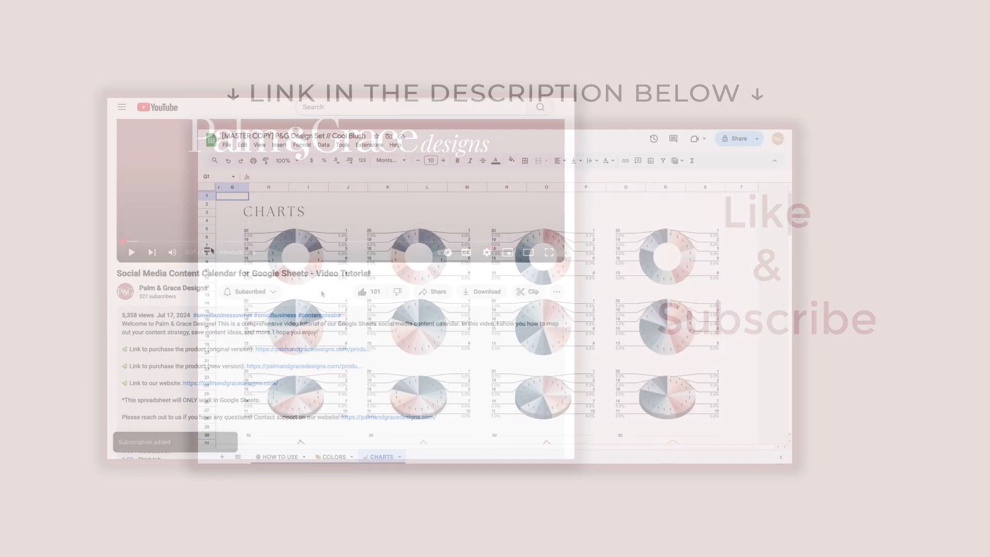
Examine the line, area, column, bar and pie chart designs on the CHARTS sheet of the P&G Design Set // Cool Blush file
{"action": "scroll", "coordinate": [247, 262], "scroll_direction": "down", "scroll_amount": 10}
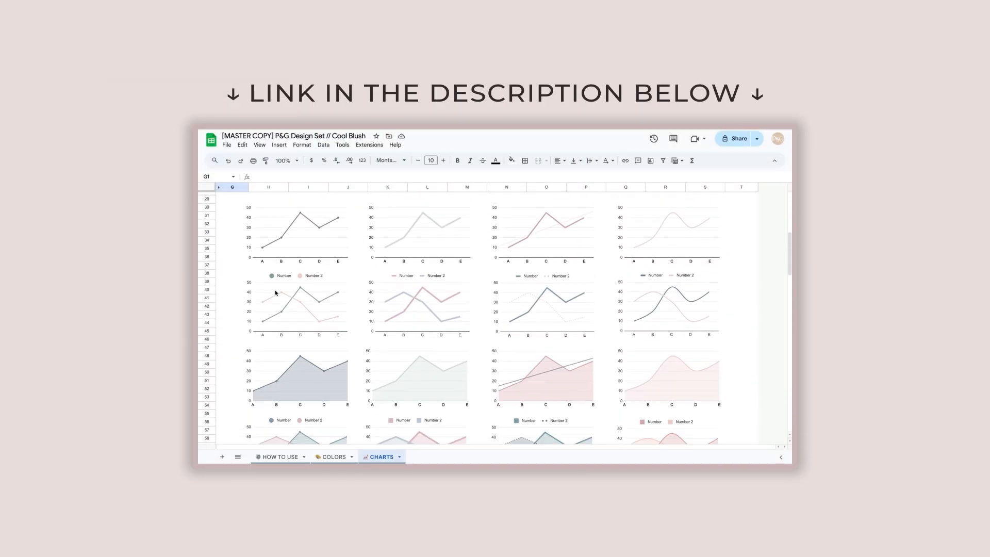
{"action": "scroll", "coordinate": [275, 293], "scroll_direction": "down", "scroll_amount": 12}
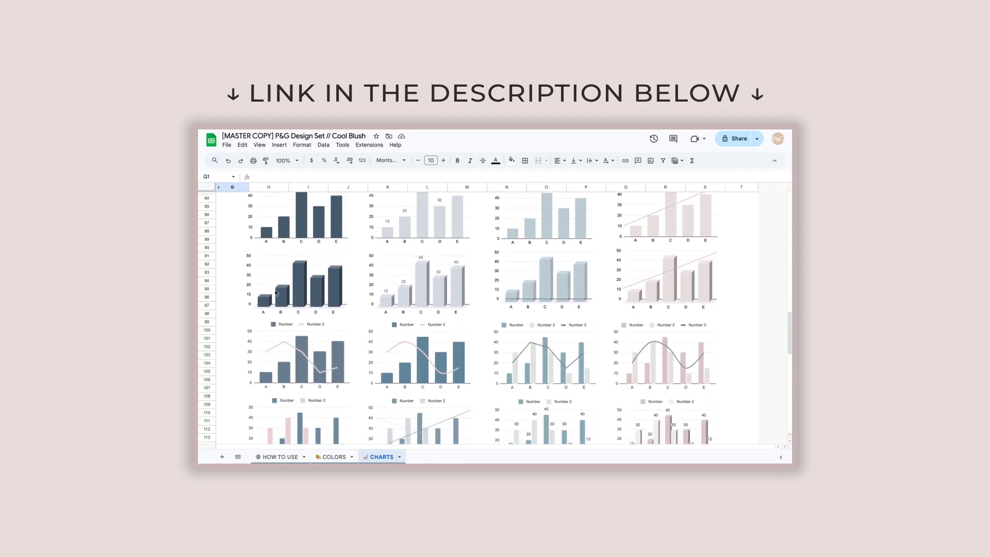
{"action": "scroll", "coordinate": [275, 293], "scroll_direction": "down", "scroll_amount": 10}
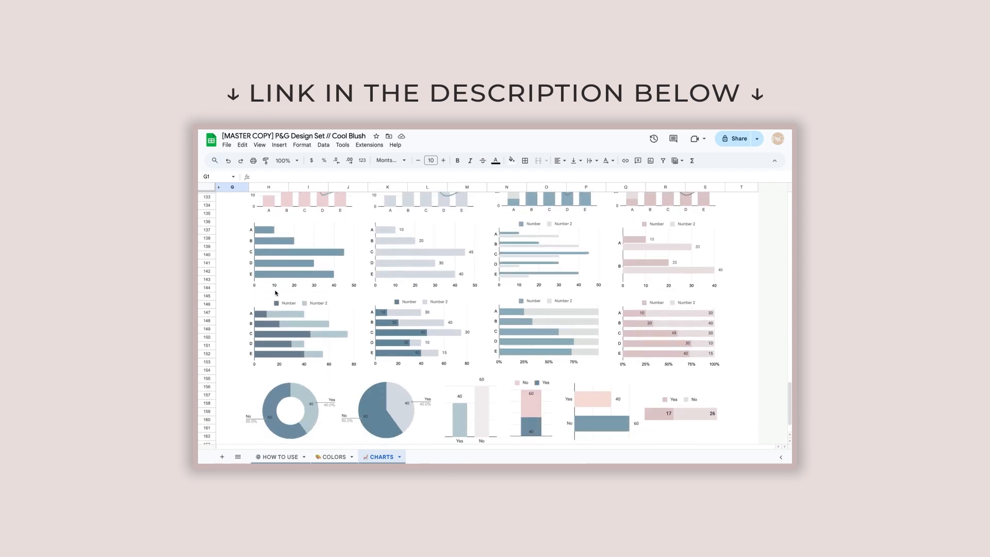
{"action": "scroll", "coordinate": [276, 293], "scroll_direction": "up", "scroll_amount": 20}
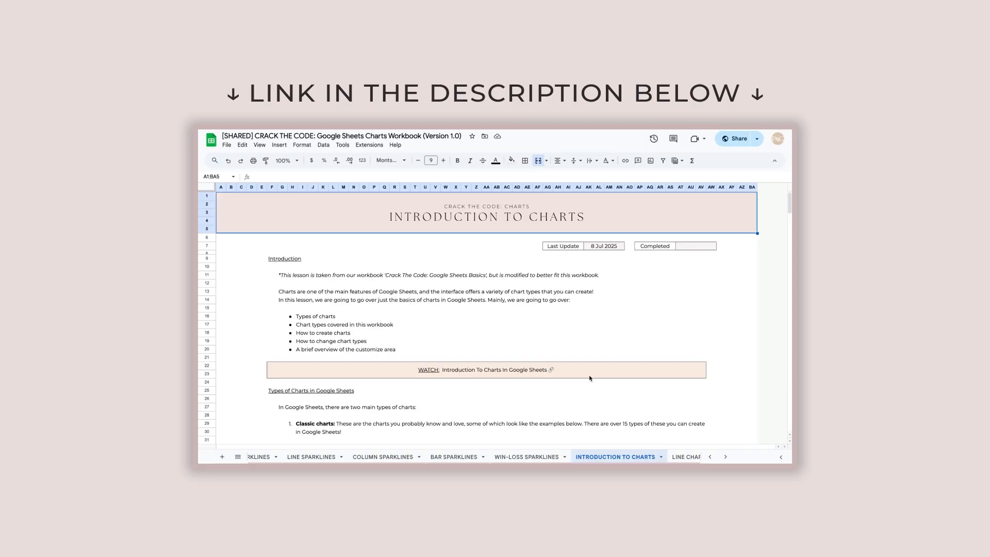
Examine the chart types and the column chart table setup on the INTRODUCTION TO CHARTS sheet of the Google Sheets Charts Workbook
{"action": "scroll", "coordinate": [589, 379], "scroll_direction": "down", "scroll_amount": 15}
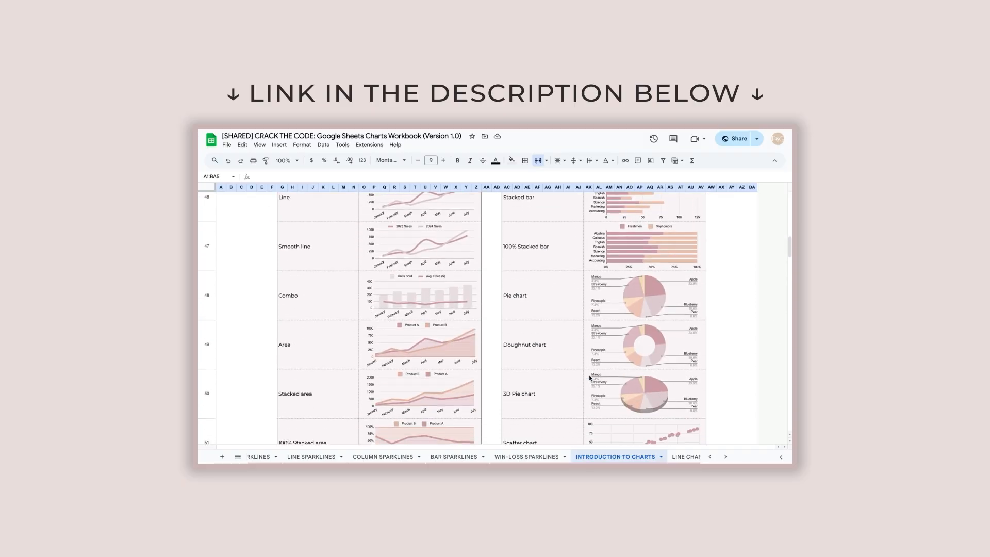
{"action": "scroll", "coordinate": [589, 378], "scroll_direction": "down", "scroll_amount": 8}
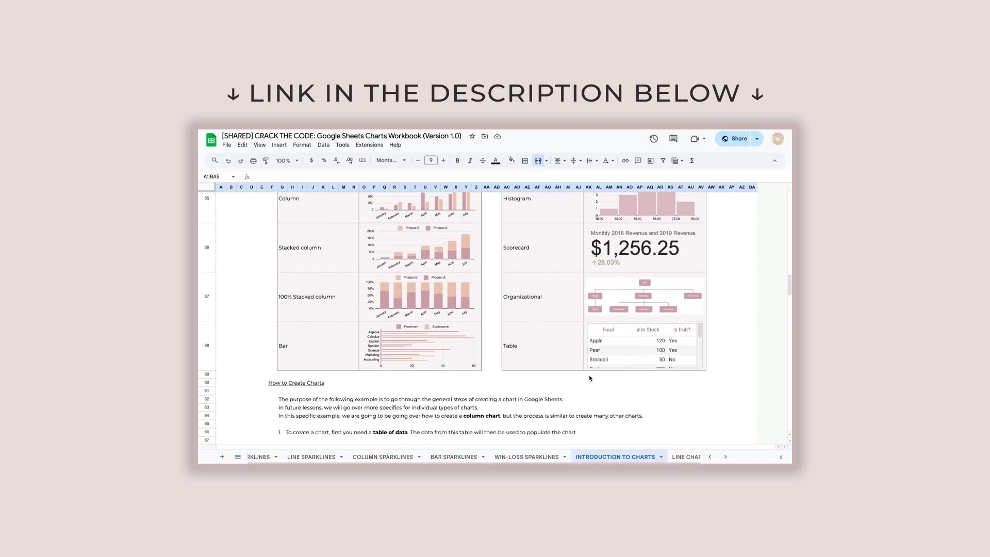
{"action": "scroll", "coordinate": [590, 378], "scroll_direction": "down", "scroll_amount": 10}
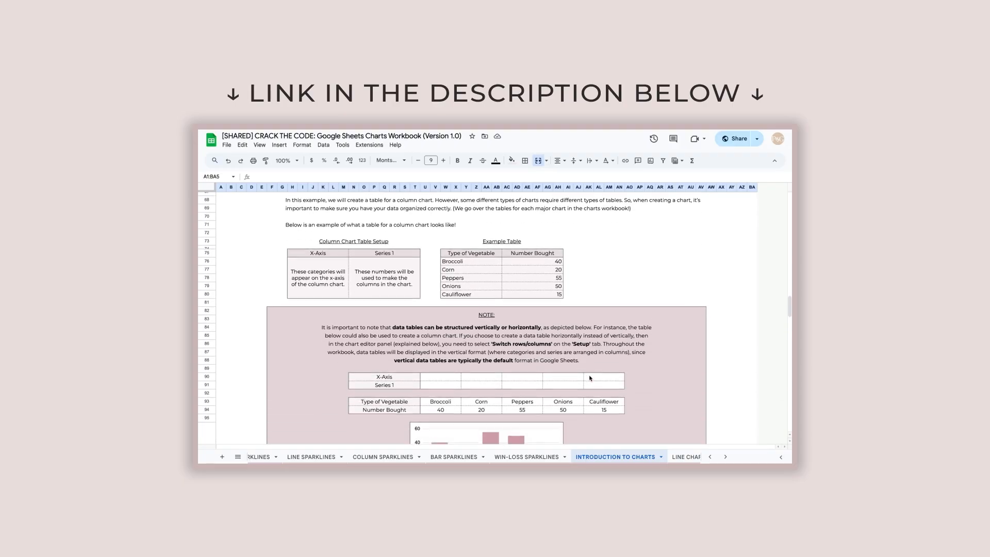